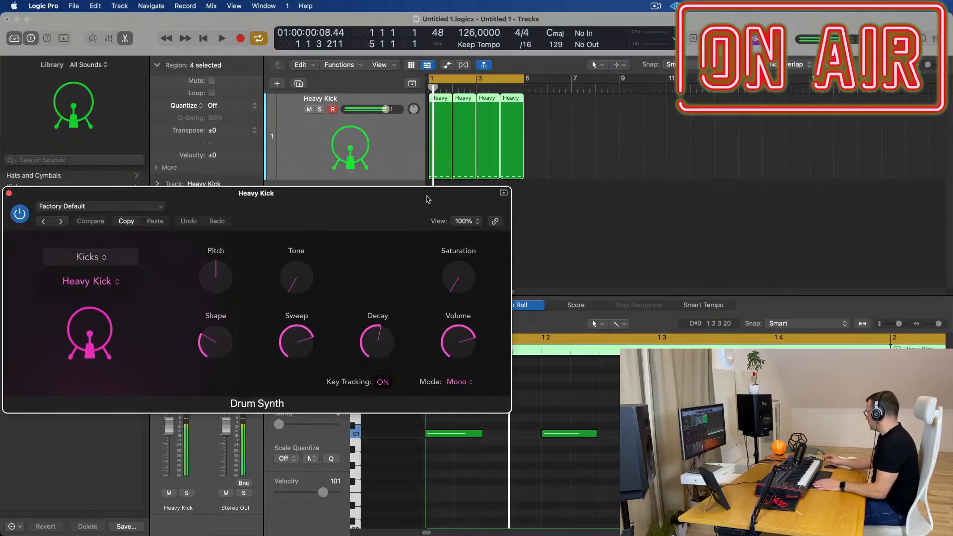
Play the four Heavy Kick regions in a loop and shrink the Drum Synth window to 81% clear of the notes
{"action": "key", "text": "space"}
{"action": "key", "text": "space"}
{"action": "left_click_drag", "start_coordinate": [338, 202], "coordinate": [476, 210]}
{"action": "key", "text": "space"}
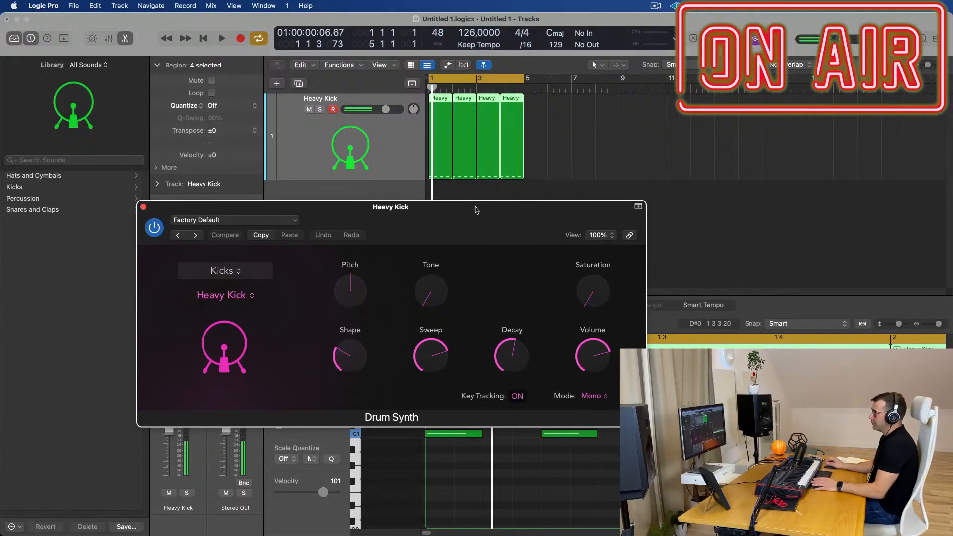
{"action": "left_click_drag", "start_coordinate": [475, 210], "coordinate": [348, 173]}
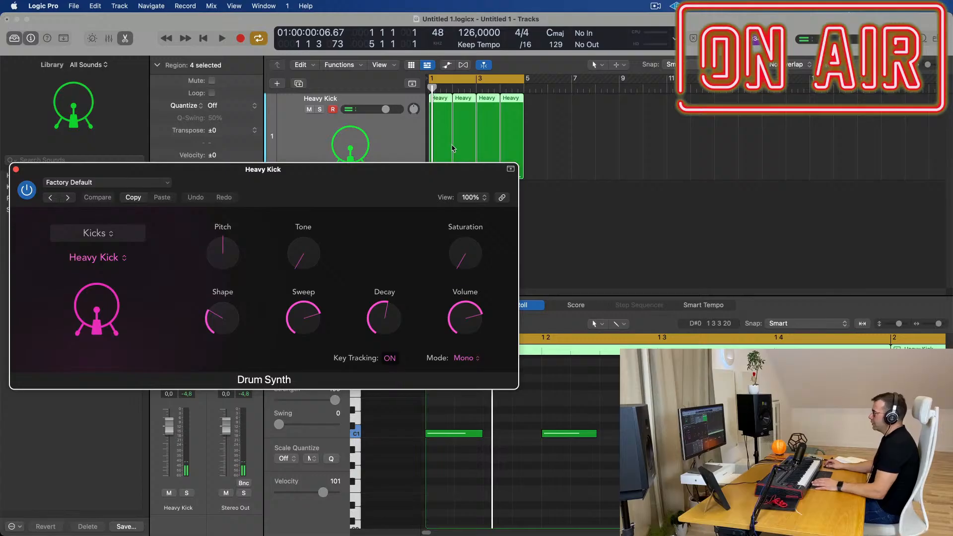
{"action": "key", "text": "space"}
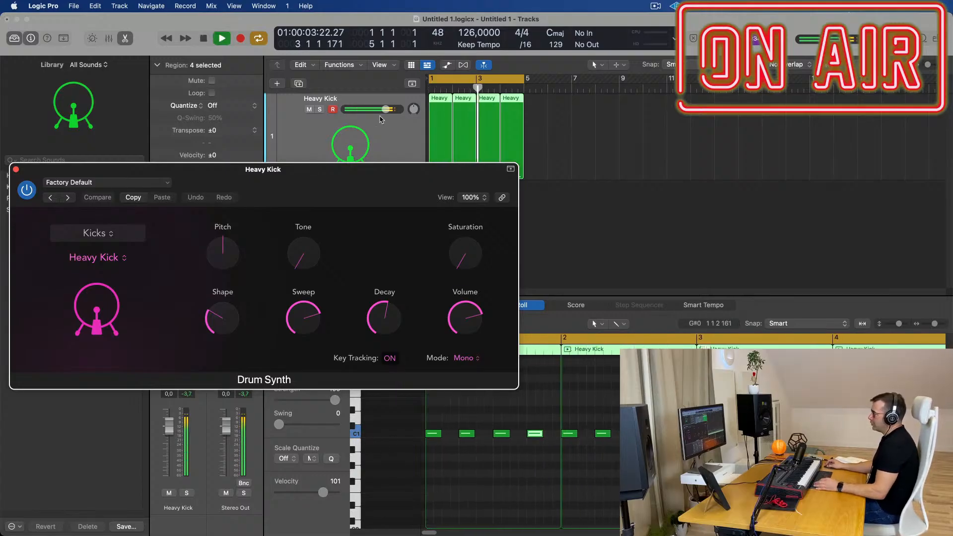
{"action": "left_click_drag", "start_coordinate": [402, 202], "coordinate": [412, 165]}
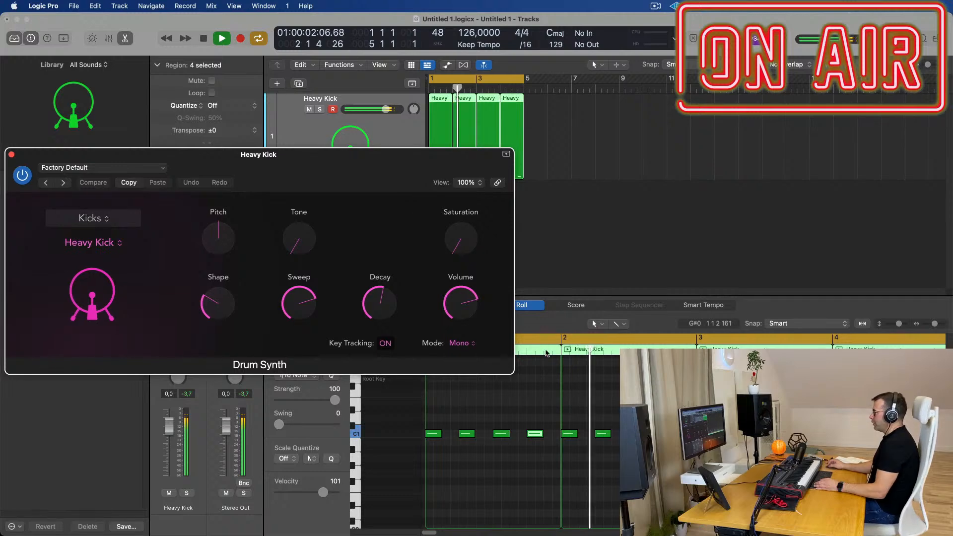
{"action": "left_click_drag", "start_coordinate": [512, 372], "coordinate": [416, 349]}
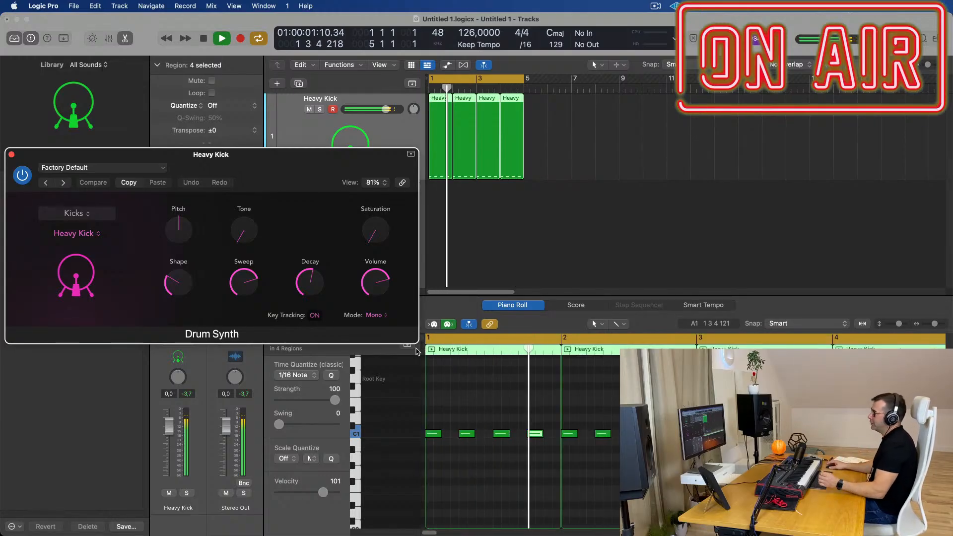
{"action": "mouse_move", "coordinate": [275, 157]}
{"action": "left_mouse_down"}
{"action": "mouse_move", "coordinate": [304, 155]}
{"action": "mouse_move", "coordinate": [291, 159]}
{"action": "mouse_move", "coordinate": [272, 143]}
{"action": "left_mouse_up"}
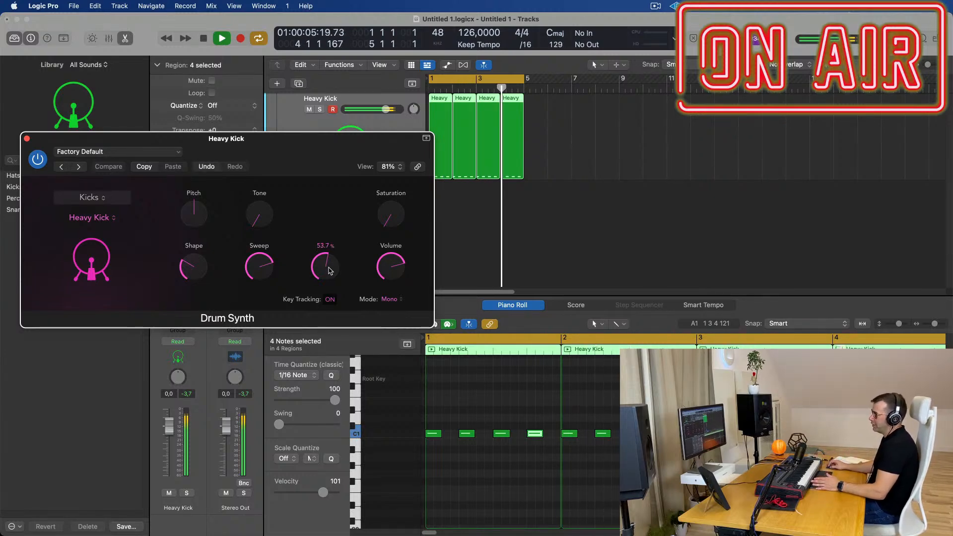
Try Decay at about 67% and 19% before settling slightly below half, and raise Saturation to just over 11%
{"action": "left_click_drag", "start_coordinate": [330, 271], "coordinate": [331, 262]}
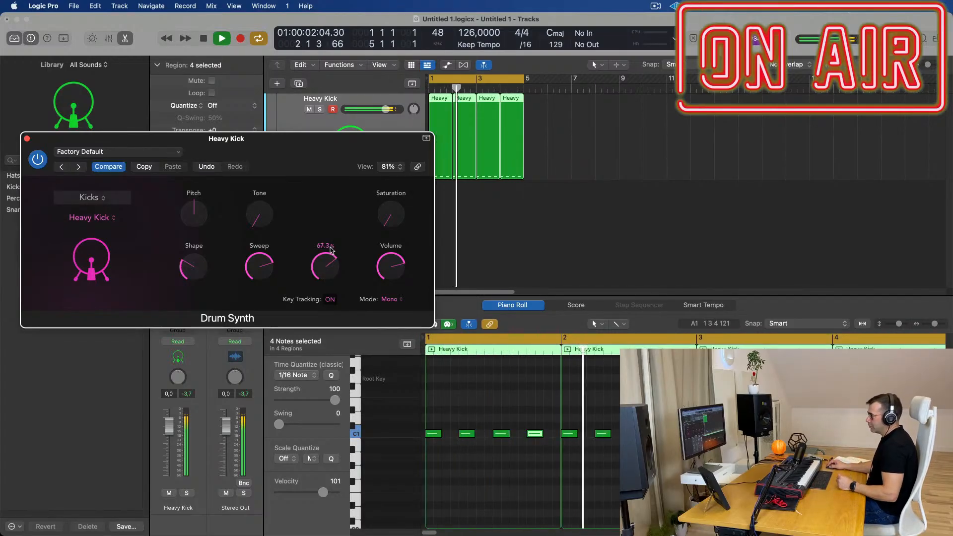
{"action": "left_click_drag", "start_coordinate": [331, 263], "coordinate": [331, 322]}
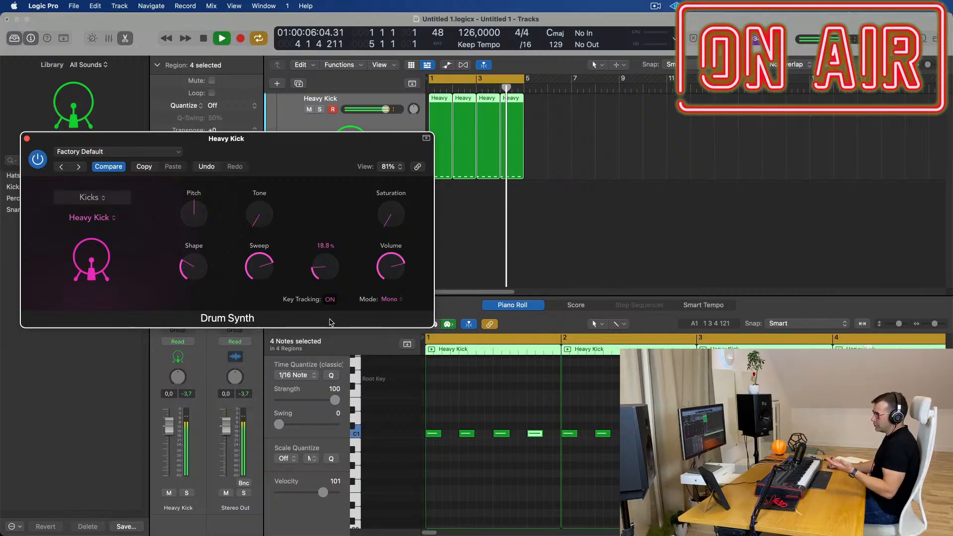
{"action": "left_click_drag", "start_coordinate": [330, 321], "coordinate": [332, 270]}
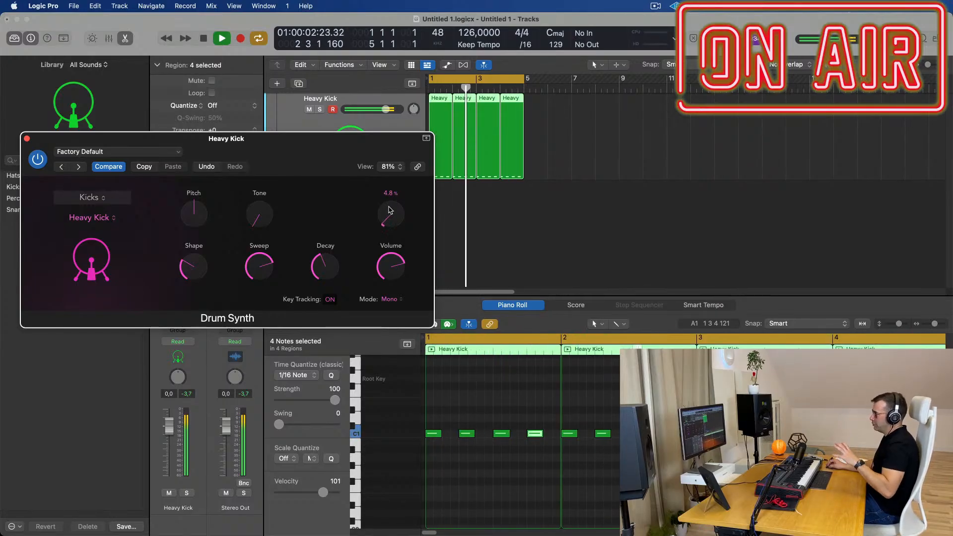
{"action": "left_click_drag", "start_coordinate": [390, 219], "coordinate": [391, 202]}
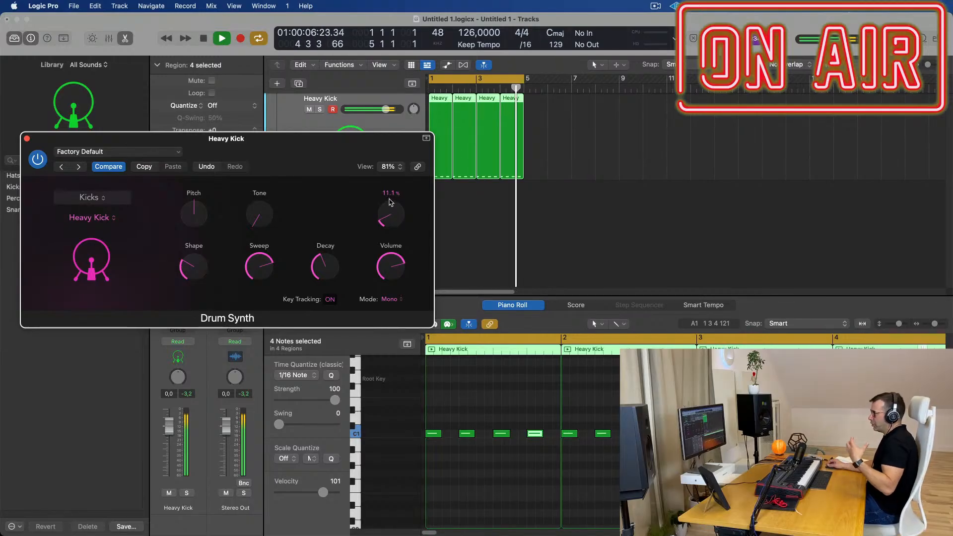
{"action": "left_click_drag", "start_coordinate": [389, 201], "coordinate": [389, 195]}
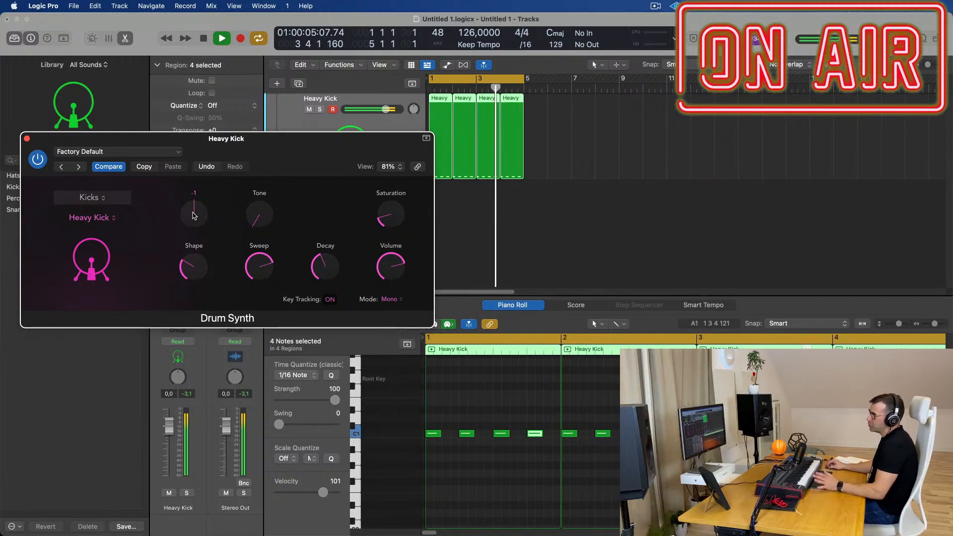
Audition the kick with Pitch lowered to -6 and -12, and return Pitch to about its centre
{"action": "left_click_drag", "start_coordinate": [193, 216], "coordinate": [195, 232]}
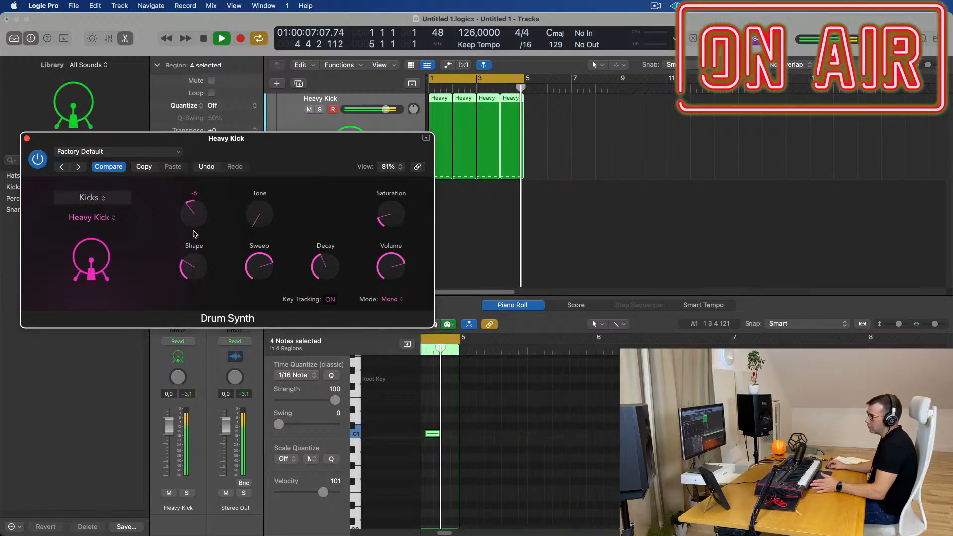
{"action": "left_click_drag", "start_coordinate": [190, 213], "coordinate": [191, 232]}
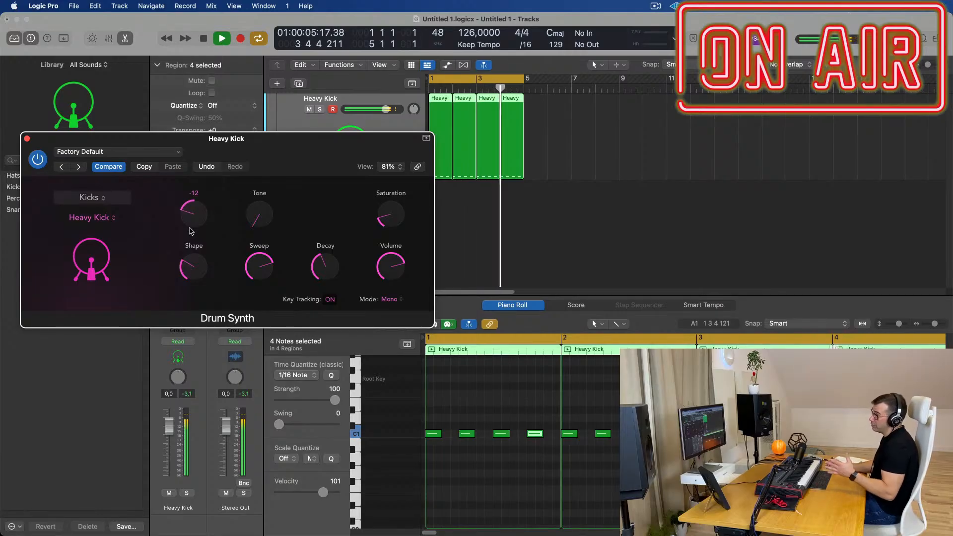
{"action": "left_click_drag", "start_coordinate": [192, 231], "coordinate": [200, 176]}
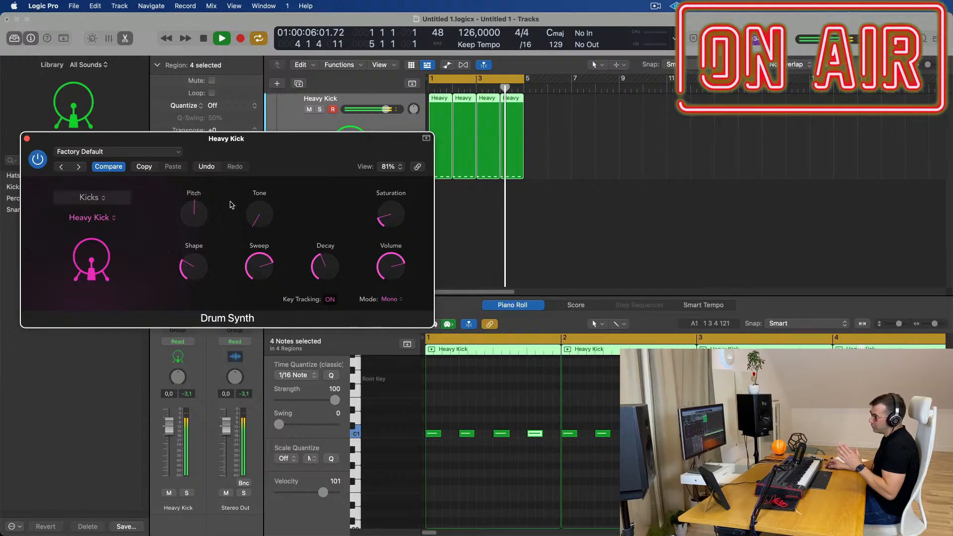
Set the Heavy Kick's Tone to about 34% and its Shape to about 36%
{"action": "left_click_drag", "start_coordinate": [244, 213], "coordinate": [265, 174]}
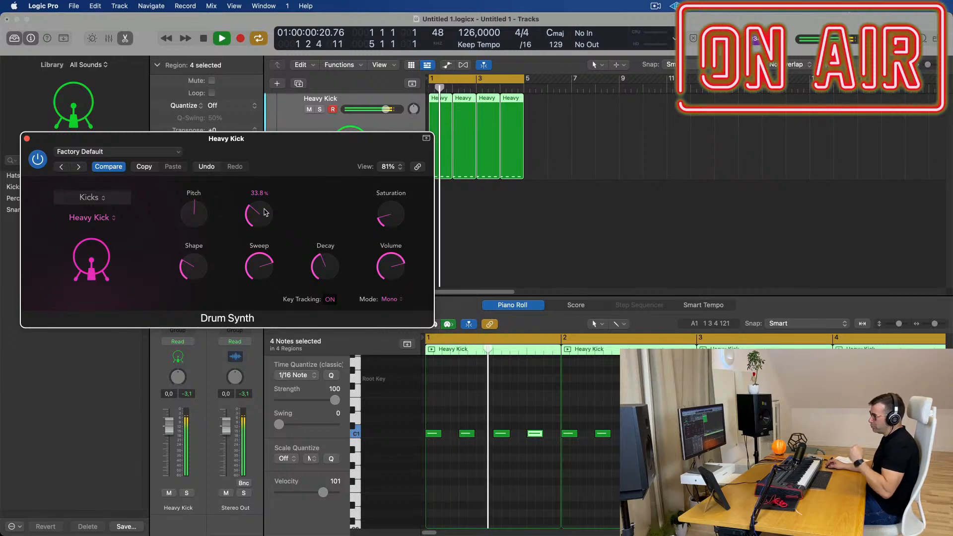
{"action": "left_click_drag", "start_coordinate": [267, 212], "coordinate": [267, 208]}
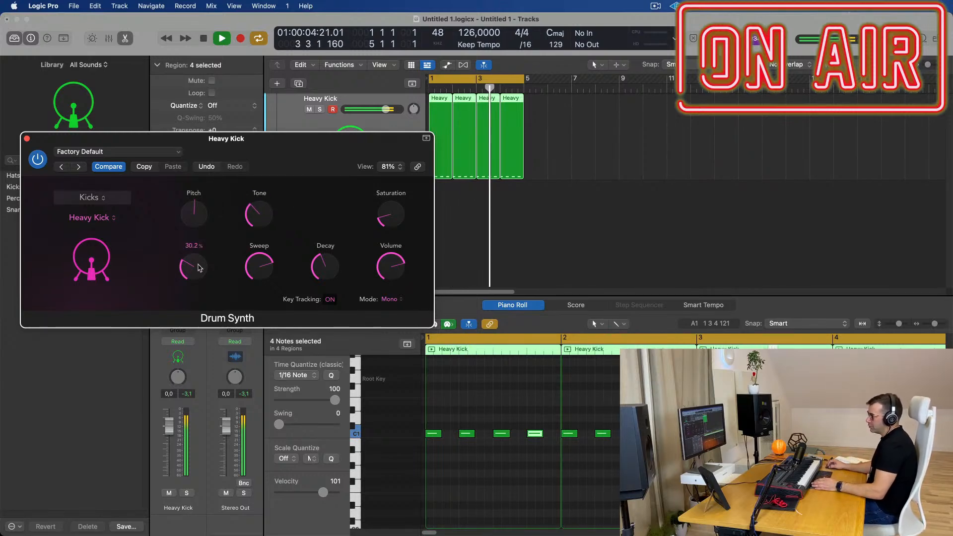
{"action": "mouse_move", "coordinate": [198, 266]}
{"action": "left_mouse_down"}
{"action": "mouse_move", "coordinate": [223, 155]}
{"action": "mouse_move", "coordinate": [215, 253]}
{"action": "mouse_move", "coordinate": [228, 266]}
{"action": "mouse_move", "coordinate": [202, 267]}
{"action": "left_mouse_up"}
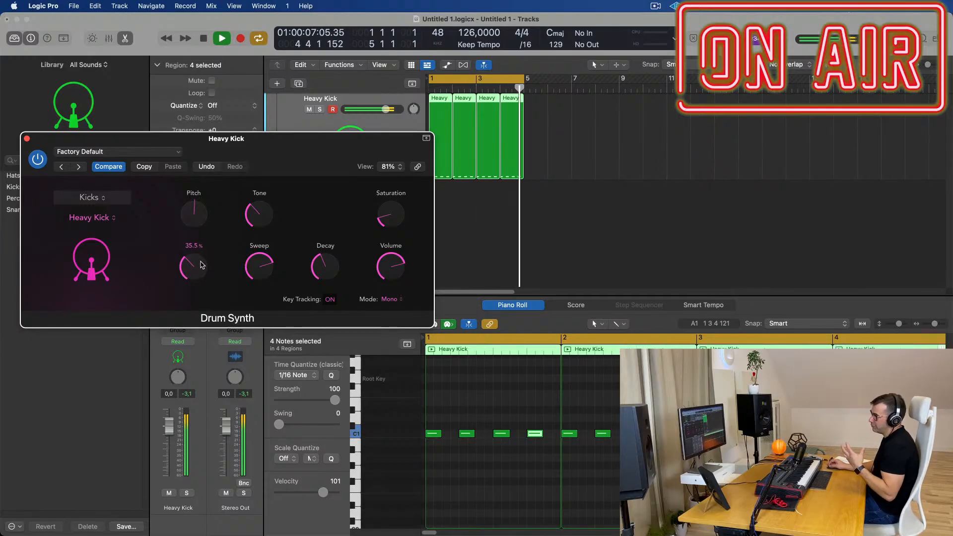
Select all kick notes in the Piano Roll and audition them transposed up several semitones
{"action": "left_click_drag", "start_coordinate": [292, 146], "coordinate": [308, 158]}
{"action": "left_click", "coordinate": [483, 467]}
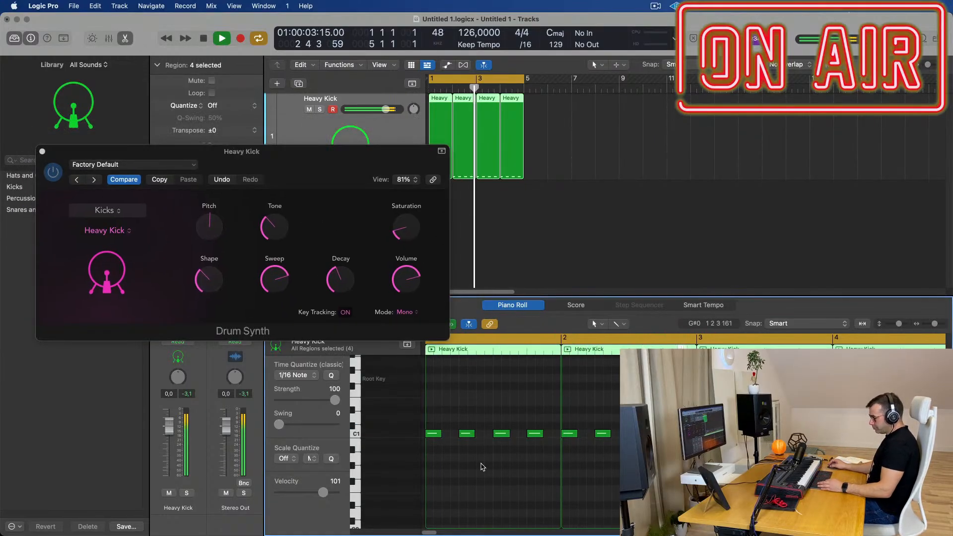
{"action": "key", "text": "super+a"}
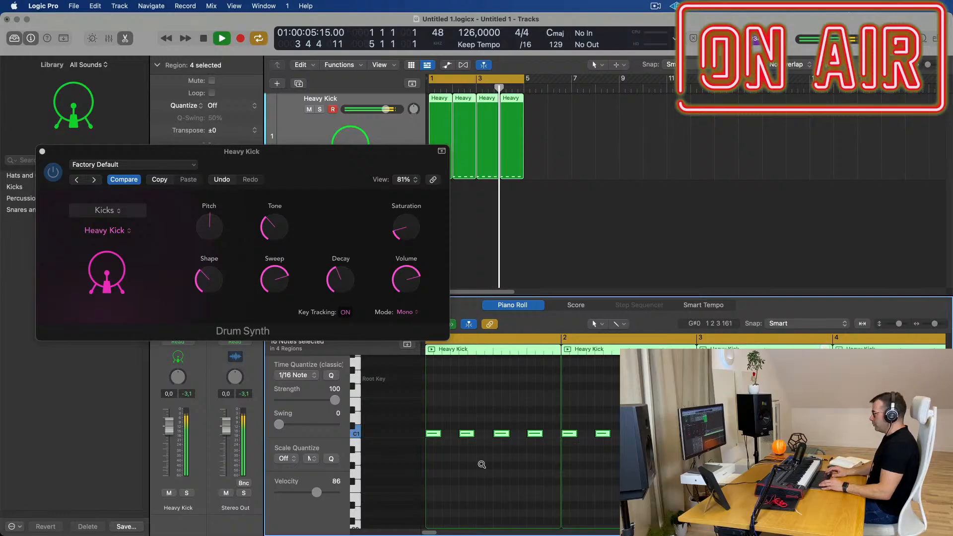
{"action": "key", "text": "space"}
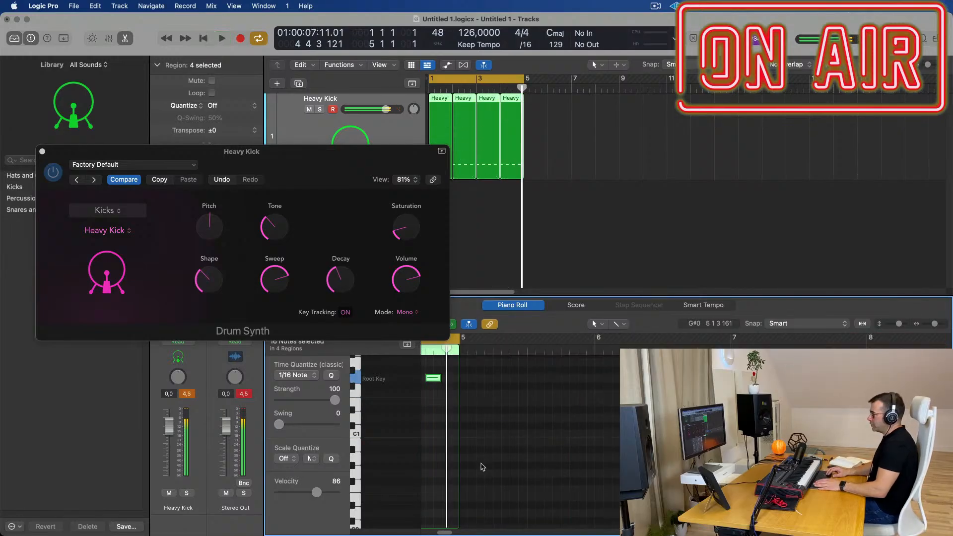
{"action": "key", "text": "space"}
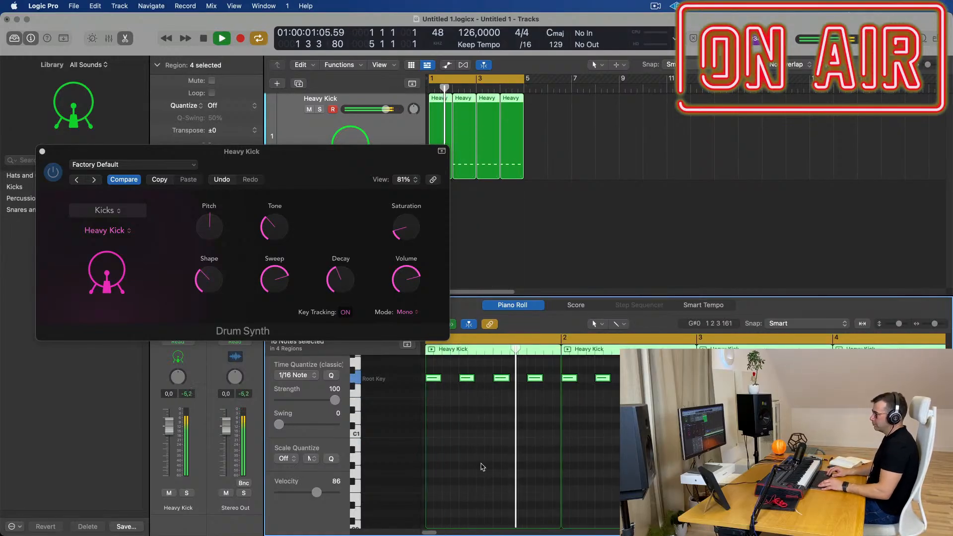
Transpose all selected kick notes back down to C1 in semitone steps during playback
{"action": "key", "text": "alt+Down"}
{"action": "key", "text": "alt+Down"}
{"action": "key", "text": "alt+Down"}
{"action": "key", "text": "alt+Down"}
{"action": "key", "text": "alt+Down"}
{"action": "key", "text": "alt+Down"}
{"action": "key", "text": "alt+Down"}
{"action": "key", "text": "alt+Down"}
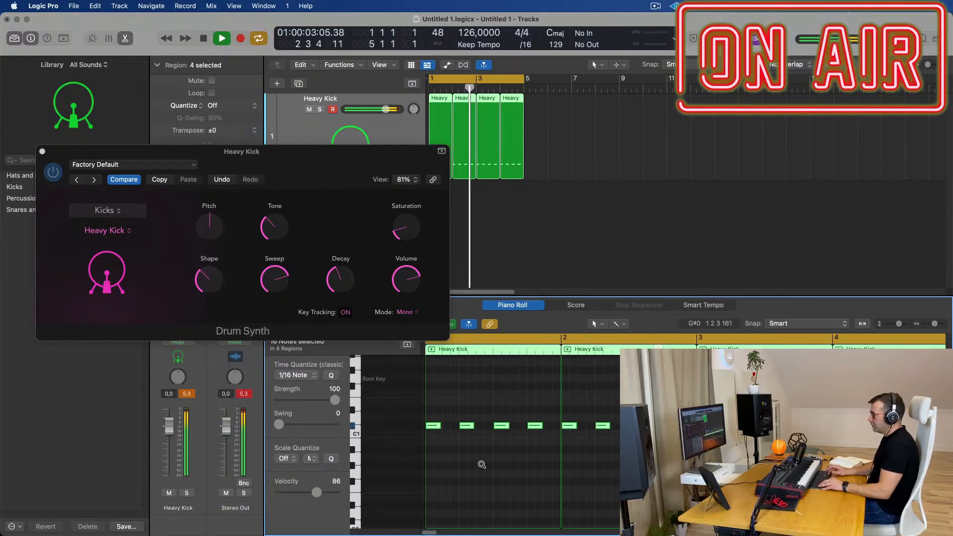
{"action": "key", "text": "alt+Down"}
{"action": "key", "text": "alt+Down"}
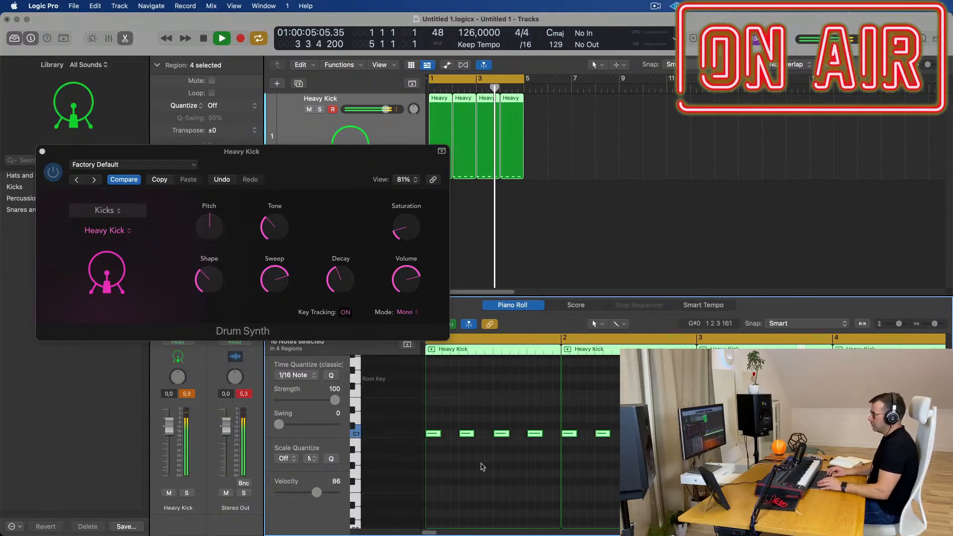
Try a longer Decay of over 64% on the Heavy Kick and close the Drum Synth window
{"action": "left_click_drag", "start_coordinate": [278, 168], "coordinate": [352, 273]}
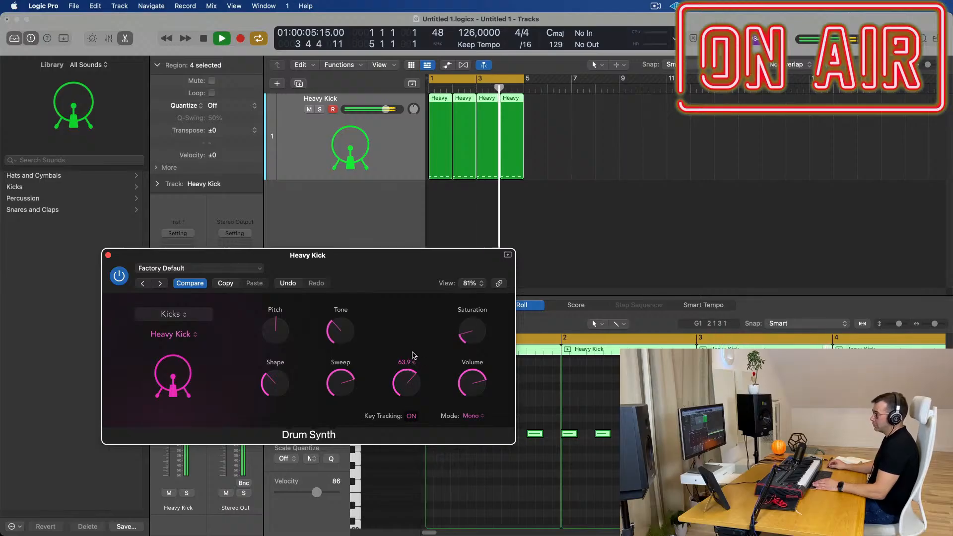
{"action": "left_click_drag", "start_coordinate": [416, 343], "coordinate": [416, 344]}
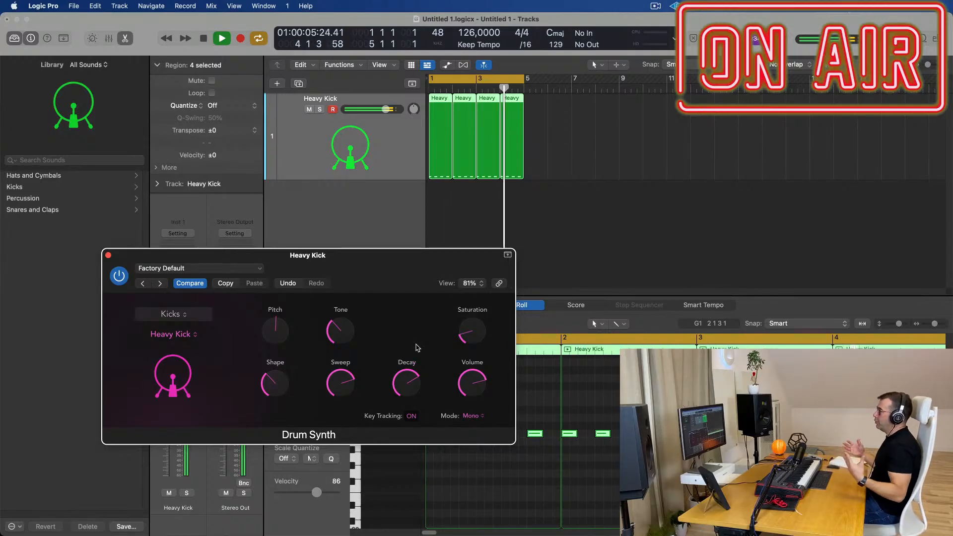
{"action": "left_click_drag", "start_coordinate": [382, 258], "coordinate": [371, 242]}
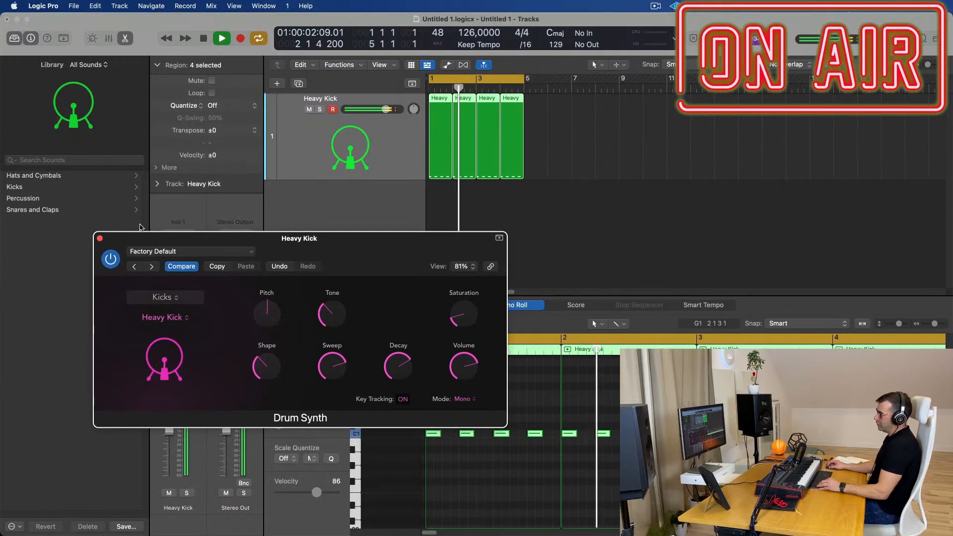
{"action": "left_click", "coordinate": [100, 238]}
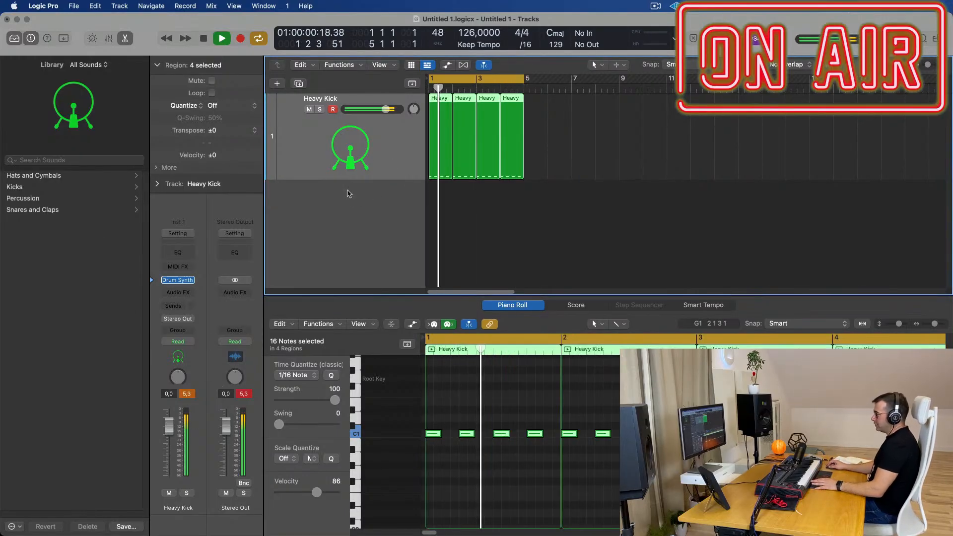
Reopen the Drum Synth on the Heavy Kick track and shorten its Decay to about 26%
{"action": "left_click", "coordinate": [178, 280]}
{"action": "left_click_drag", "start_coordinate": [383, 244], "coordinate": [500, 223]}
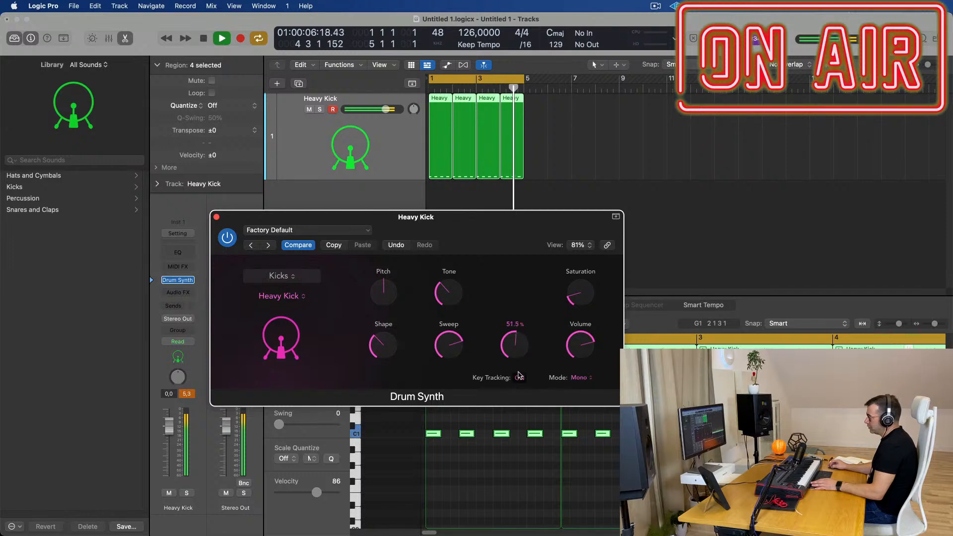
{"action": "left_click_drag", "start_coordinate": [521, 352], "coordinate": [521, 369]}
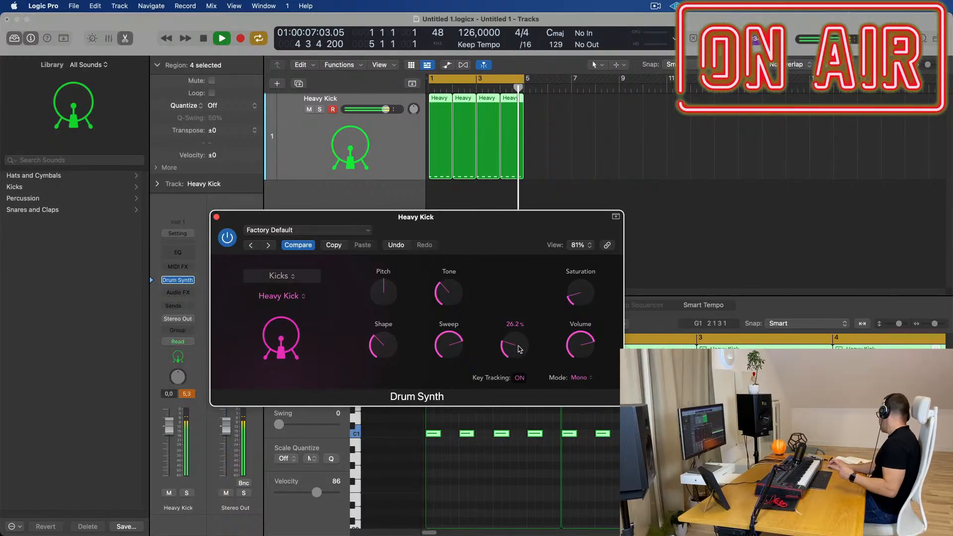
Duplicate the Heavy Kick track with its instrument and copy the four kick regions onto the new track
{"action": "left_click_drag", "start_coordinate": [323, 217], "coordinate": [531, 229]}
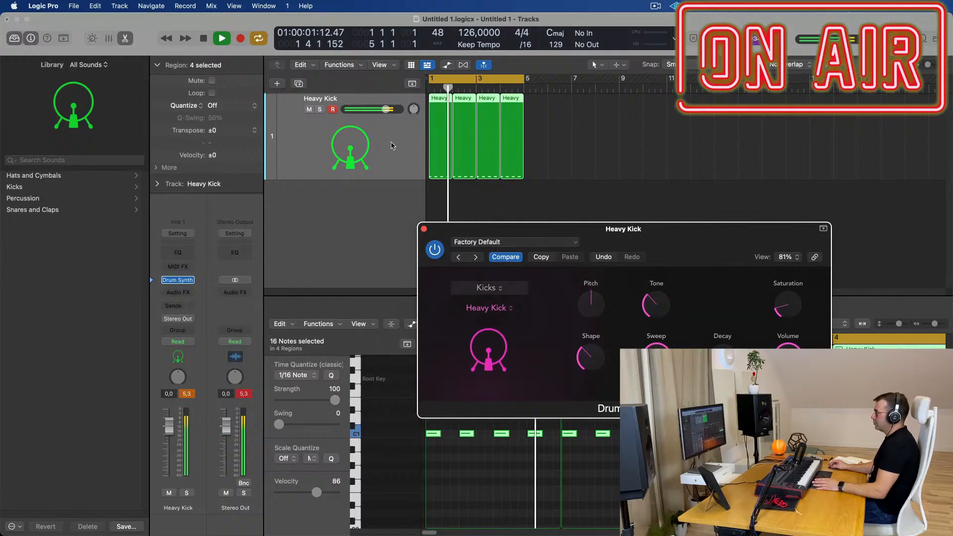
{"action": "left_click", "coordinate": [298, 83]}
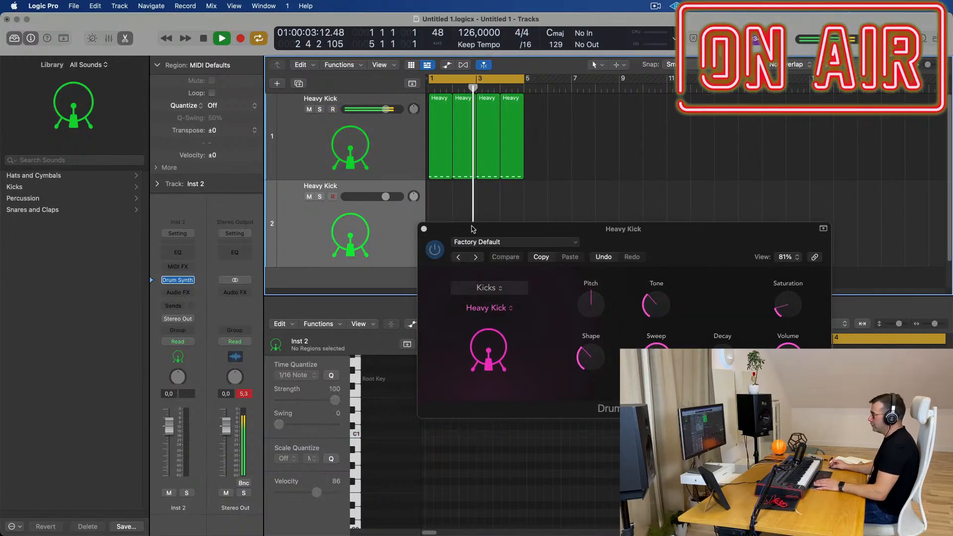
{"action": "left_click_drag", "start_coordinate": [473, 229], "coordinate": [762, 209]}
{"action": "left_click_drag", "start_coordinate": [577, 126], "coordinate": [405, 167]}
{"action": "left_click_drag", "start_coordinate": [435, 102], "coordinate": [437, 194]}
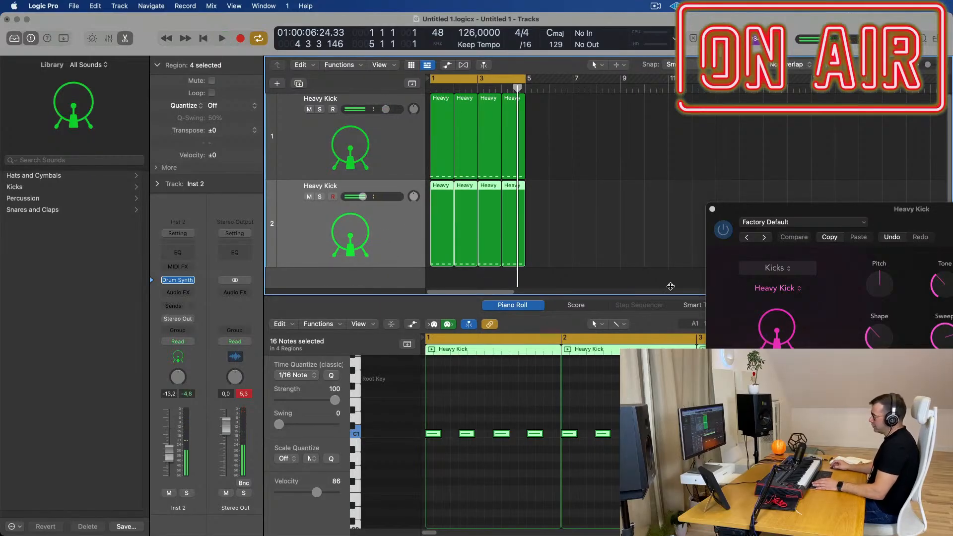
Play the loop and change the upper kick track's Drum Synth sound to Tight Kick after auditioning Air Kick
{"action": "key", "text": "space"}
{"action": "left_click_drag", "start_coordinate": [797, 289], "coordinate": [563, 258]}
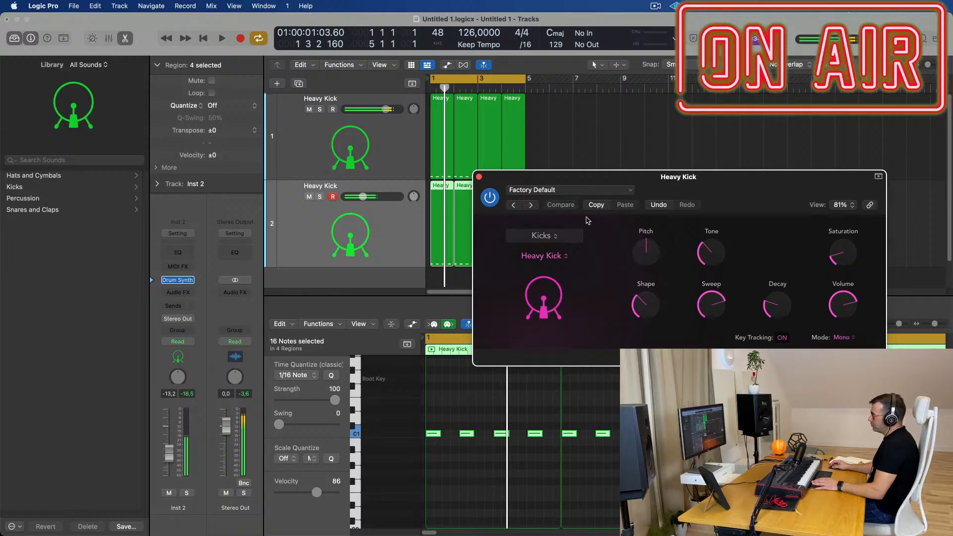
{"action": "left_click", "coordinate": [563, 256]}
{"action": "left_click", "coordinate": [494, 176]}
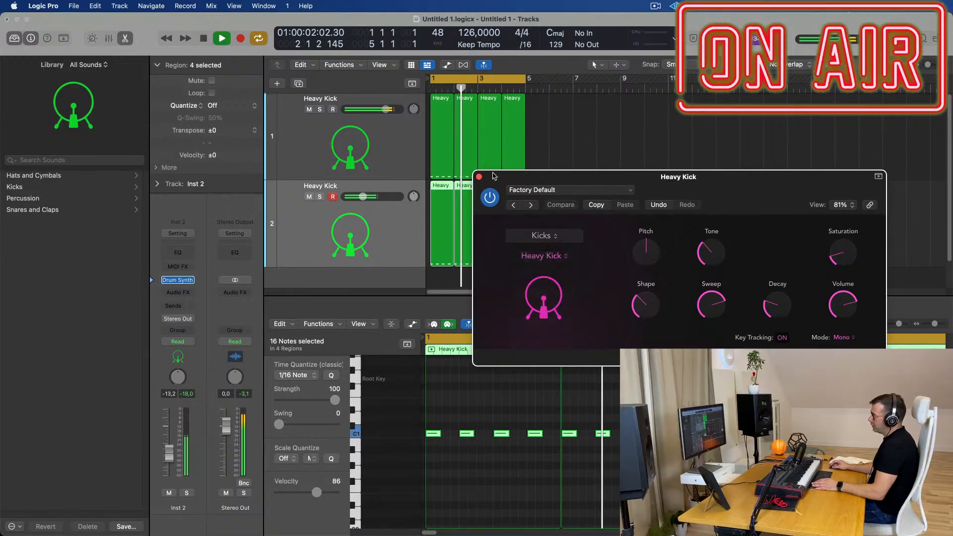
{"action": "mouse_move", "coordinate": [584, 181]}
{"action": "left_mouse_down"}
{"action": "mouse_move", "coordinate": [674, 184]}
{"action": "mouse_move", "coordinate": [504, 174]}
{"action": "mouse_move", "coordinate": [573, 170]}
{"action": "left_mouse_up"}
{"action": "left_click", "coordinate": [541, 228]}
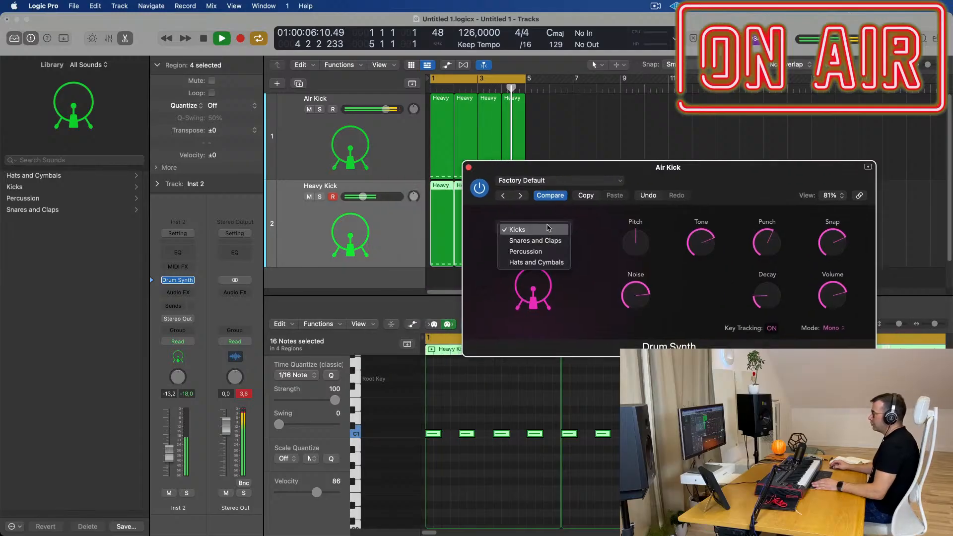
{"action": "left_click", "coordinate": [583, 247]}
{"action": "left_click", "coordinate": [529, 249]}
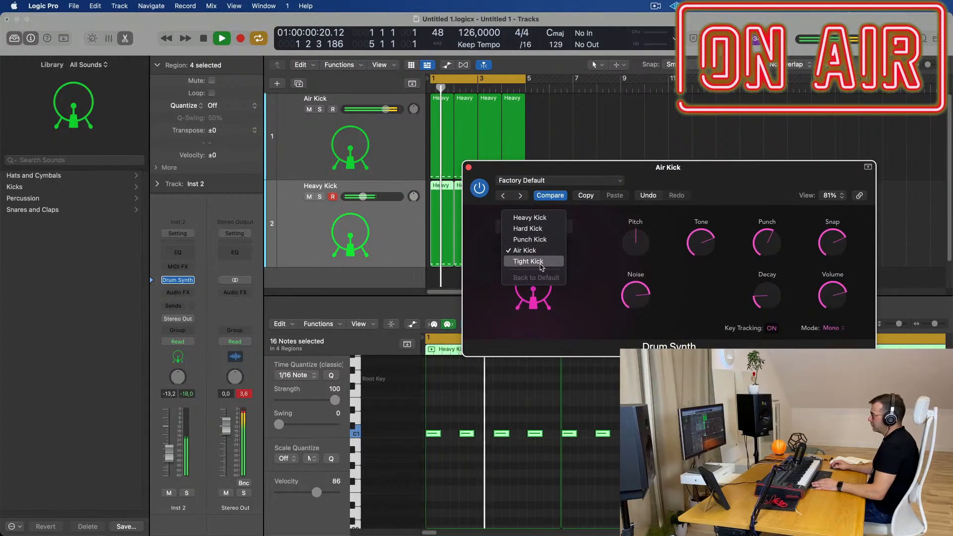
{"action": "left_click", "coordinate": [569, 262]}
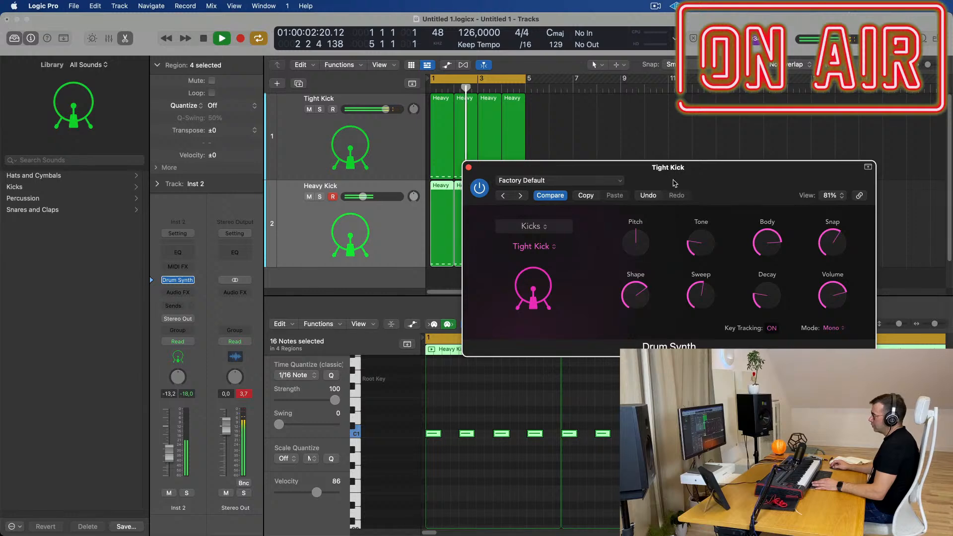
{"action": "left_click_drag", "start_coordinate": [572, 259], "coordinate": [560, 282]}
Solo both kick tracks and balance their volumes, with the Heavy Kick at -4.7 dB and the Tight Kick at -2.5 dB
{"action": "left_click", "coordinate": [318, 114]}
{"action": "left_click", "coordinate": [319, 110]}
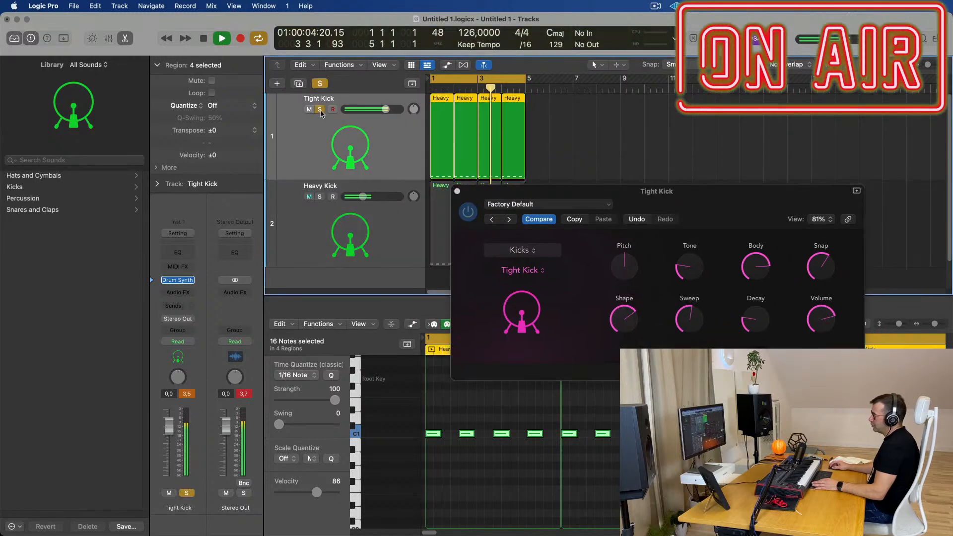
{"action": "left_click", "coordinate": [319, 197]}
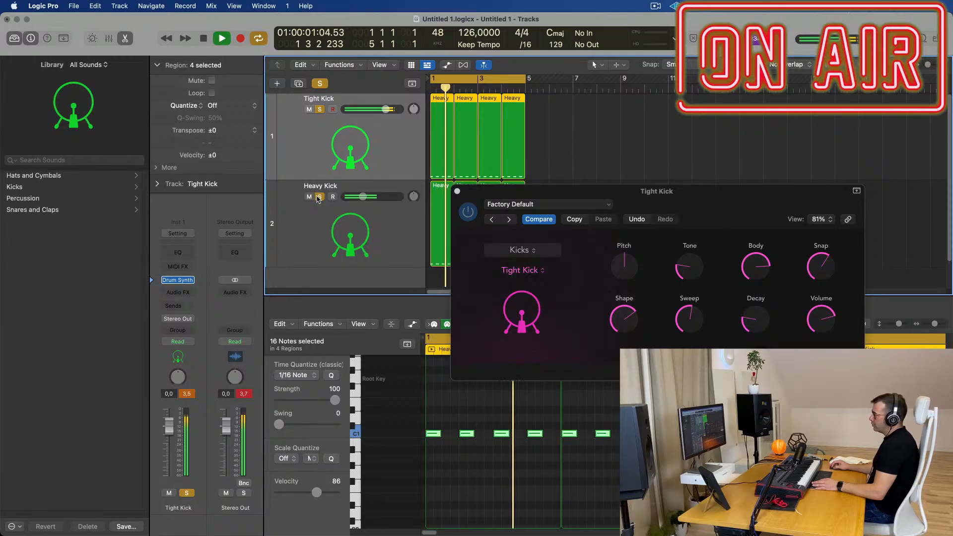
{"action": "left_click_drag", "start_coordinate": [363, 197], "coordinate": [376, 197]}
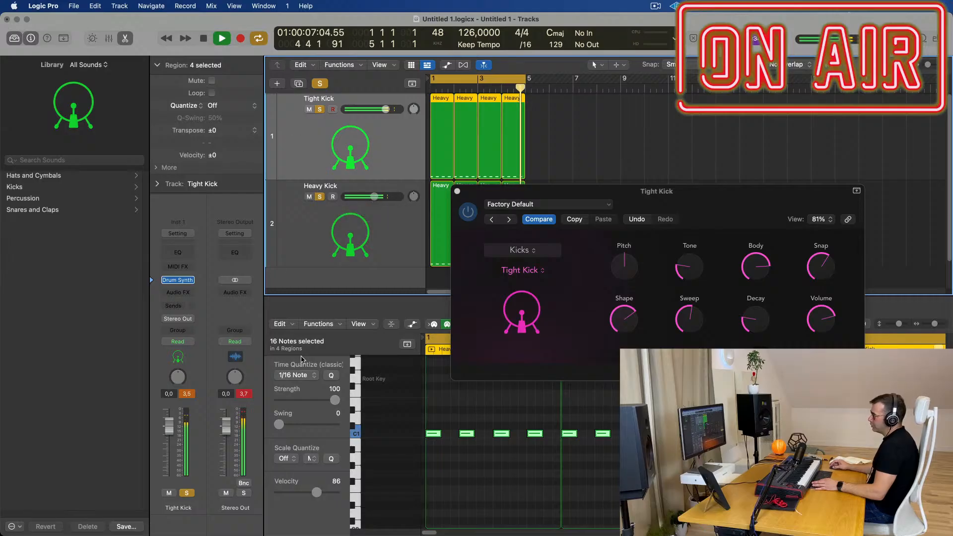
{"action": "left_click_drag", "start_coordinate": [167, 424], "coordinate": [168, 432]}
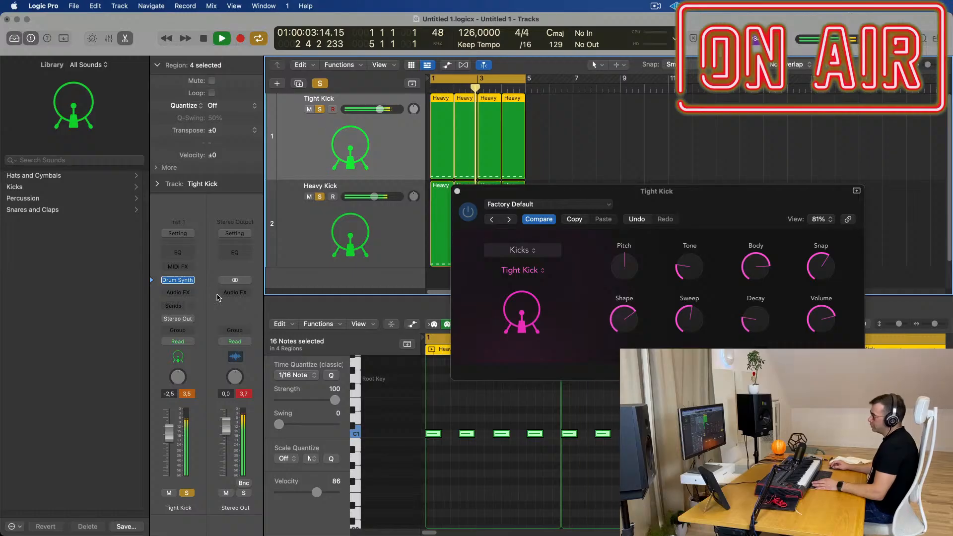
Reopen the Tight Kick's Drum Synth, adjust its Tone slightly and raise its Pitch to 12
{"action": "left_click", "coordinate": [179, 282]}
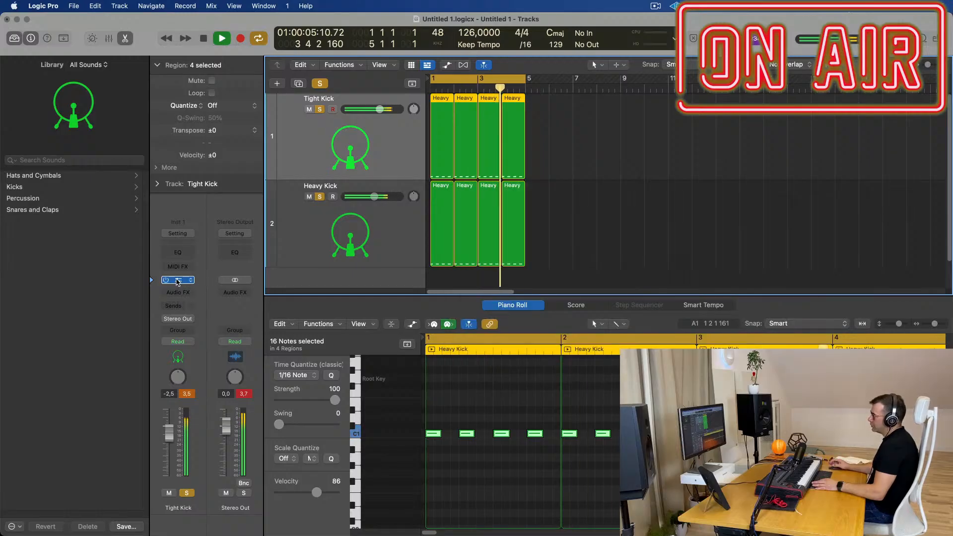
{"action": "left_click", "coordinate": [179, 282]}
{"action": "left_click_drag", "start_coordinate": [693, 191], "coordinate": [605, 201]}
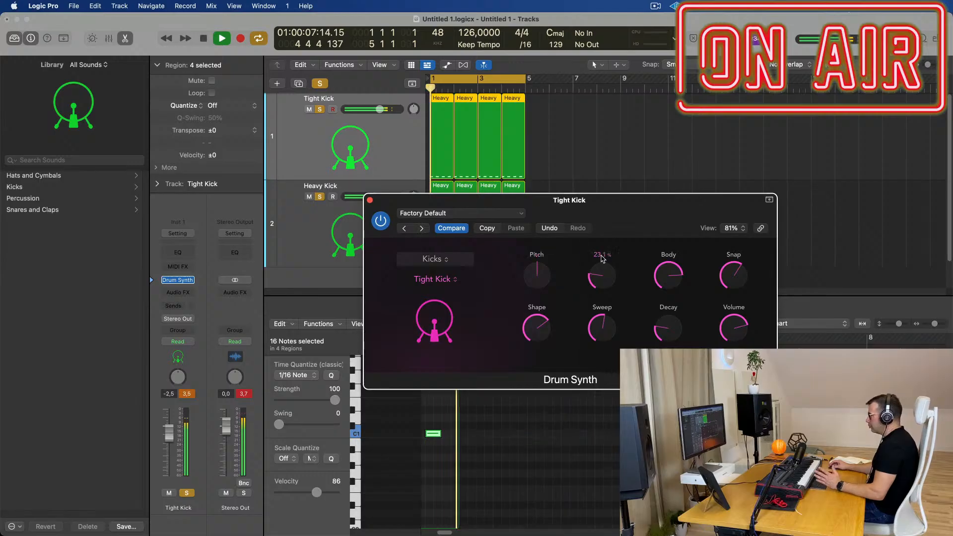
{"action": "left_click_drag", "start_coordinate": [608, 274], "coordinate": [613, 253]}
{"action": "left_click_drag", "start_coordinate": [546, 272], "coordinate": [557, 255]}
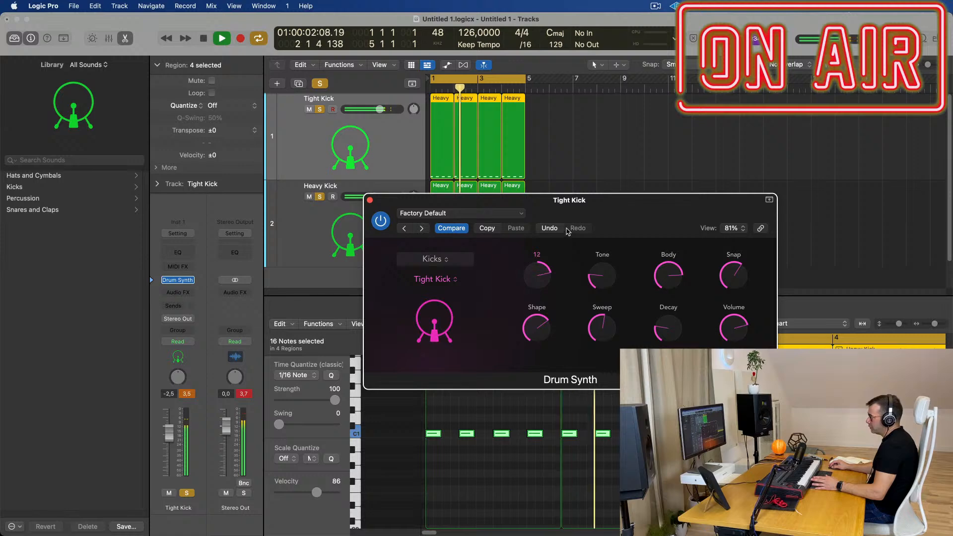
{"action": "left_click_drag", "start_coordinate": [599, 213], "coordinate": [588, 213]}
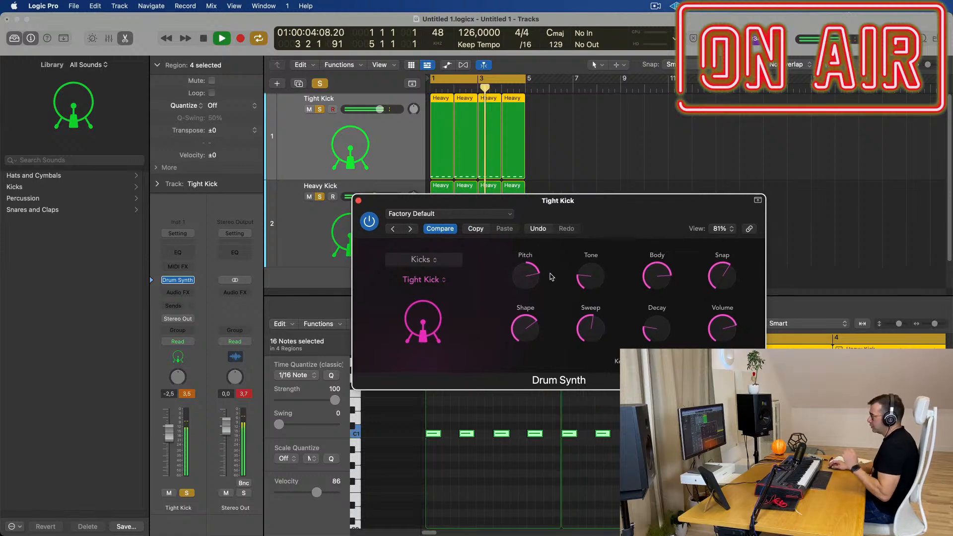
Lower the Tight Kick's Shape and set its Decay to about 28.7%
{"action": "mouse_move", "coordinate": [525, 338]}
{"action": "left_click_drag", "start_coordinate": [525, 337], "coordinate": [527, 364]}
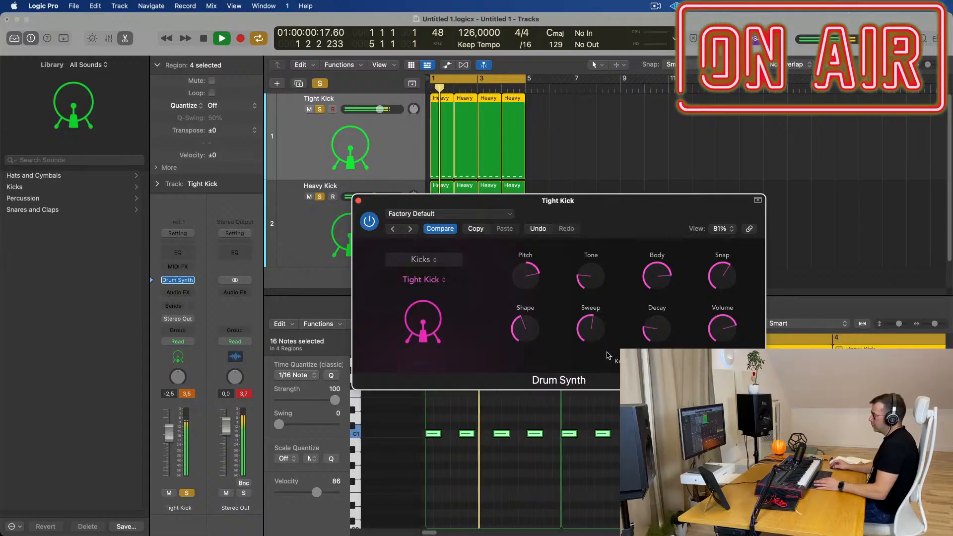
{"action": "mouse_move", "coordinate": [660, 326]}
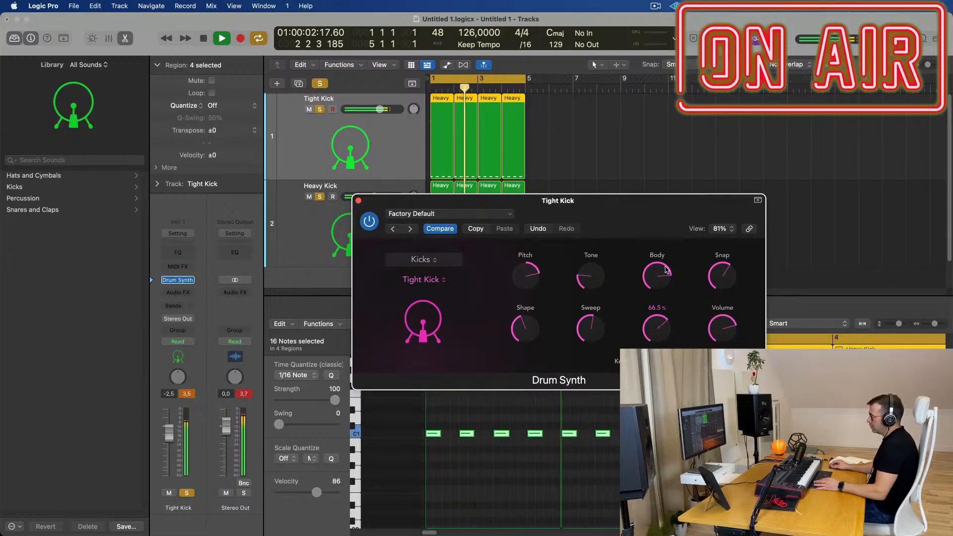
{"action": "mouse_move", "coordinate": [661, 327]}
{"action": "left_mouse_down"}
{"action": "mouse_move", "coordinate": [669, 287]}
{"action": "mouse_move", "coordinate": [670, 325]}
{"action": "left_mouse_up"}
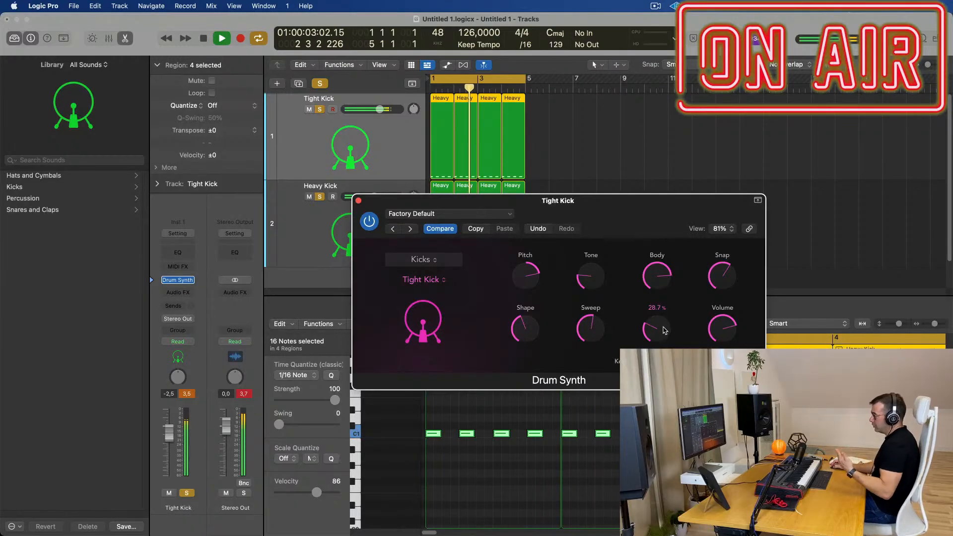
Raise the Tight Kick's Snap to about 84% and close its Drum Synth window
{"action": "left_click_drag", "start_coordinate": [641, 195], "coordinate": [586, 188]}
{"action": "left_click_drag", "start_coordinate": [669, 271], "coordinate": [669, 247]}
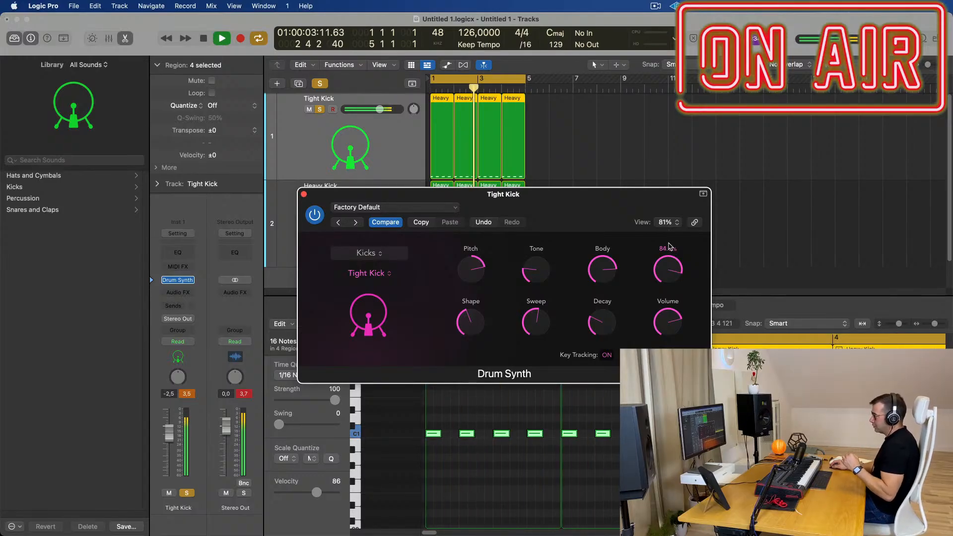
{"action": "left_click", "coordinate": [569, 183]}
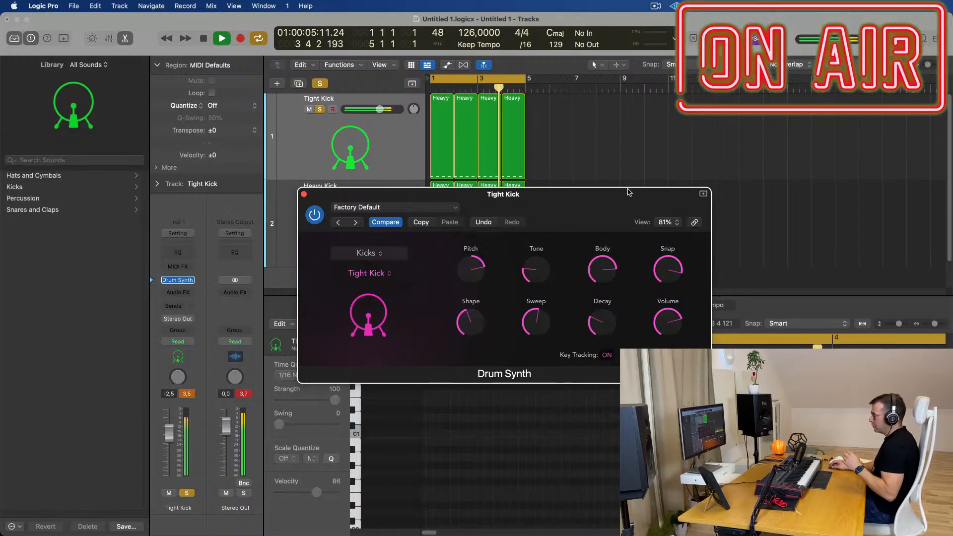
{"action": "left_click_drag", "start_coordinate": [628, 192], "coordinate": [740, 184]}
{"action": "left_click", "coordinate": [389, 135]}
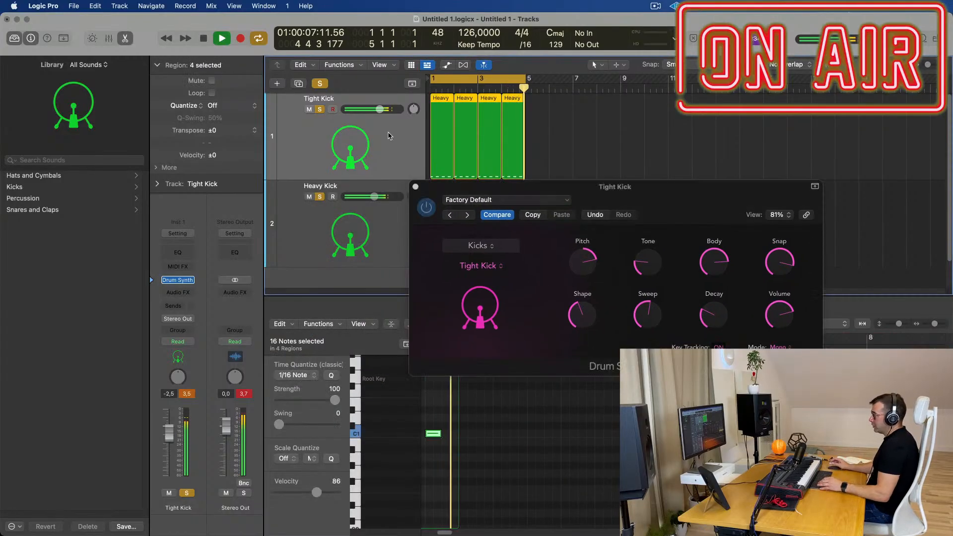
{"action": "key", "text": "super+w"}
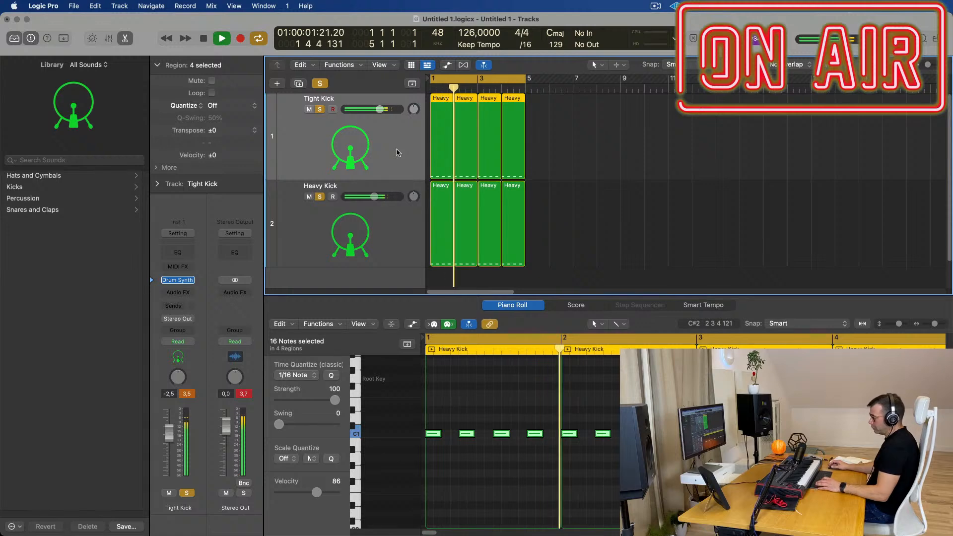
Show the mixer and route the output of both kick channels together to Bus 1
{"action": "key", "text": "x"}
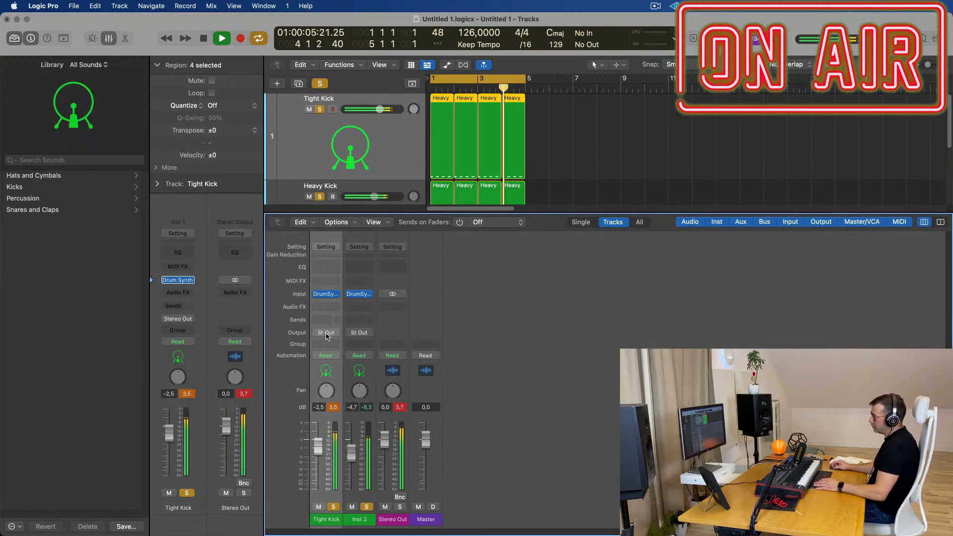
{"action": "left_click", "coordinate": [347, 344], "text": "shift"}
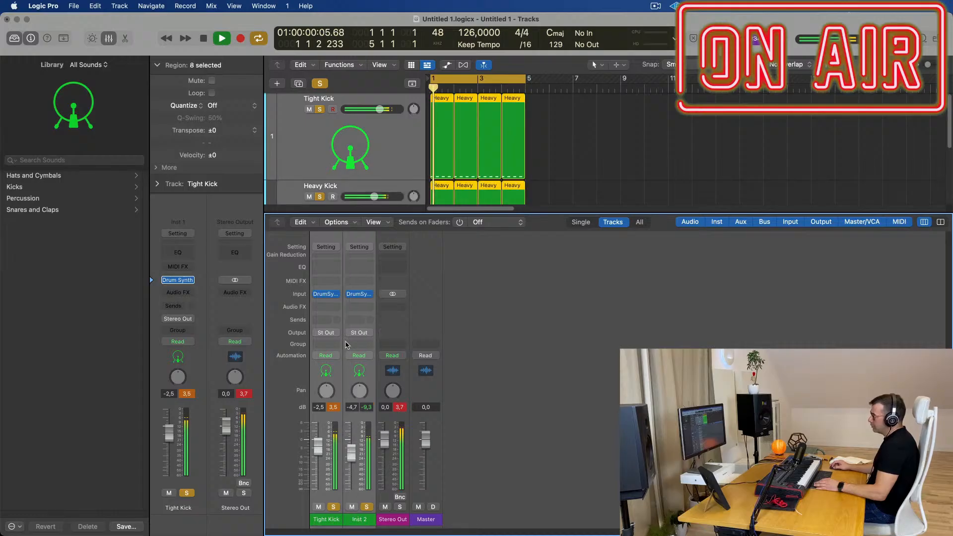
{"action": "left_click", "coordinate": [363, 333]}
{"action": "mouse_move", "coordinate": [385, 381]}
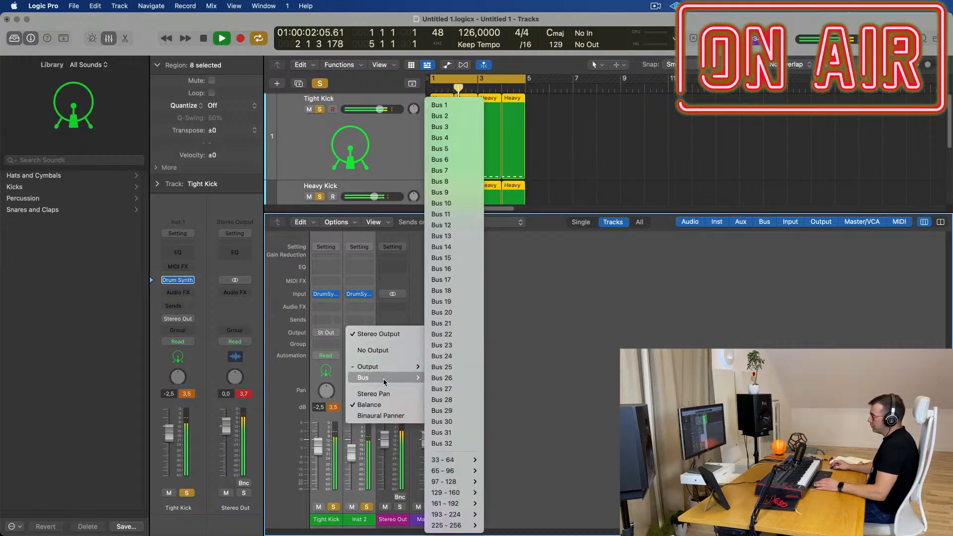
{"action": "left_click", "coordinate": [453, 105]}
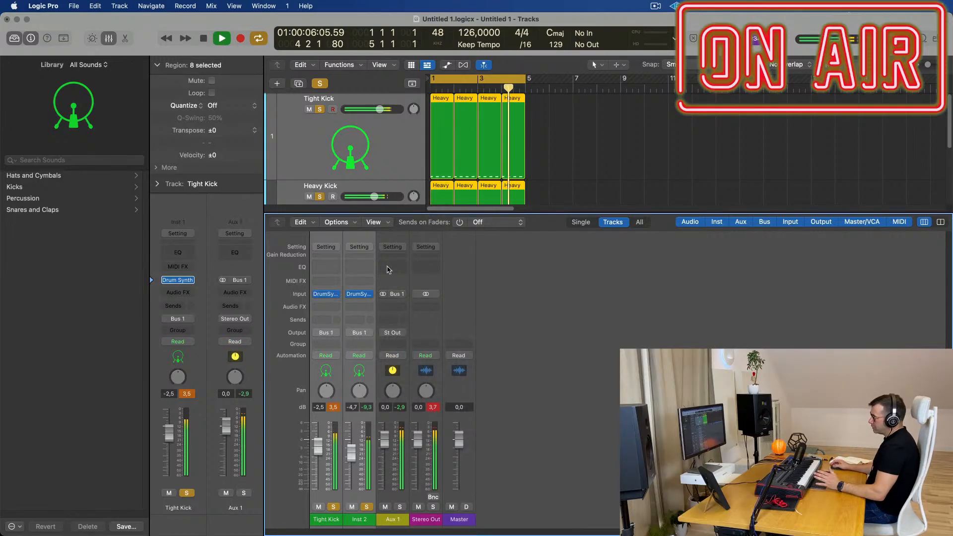
Insert a Compressor as an audio effect on the Aux 1 channel that receives Bus 1
{"action": "left_click", "coordinate": [395, 306]}
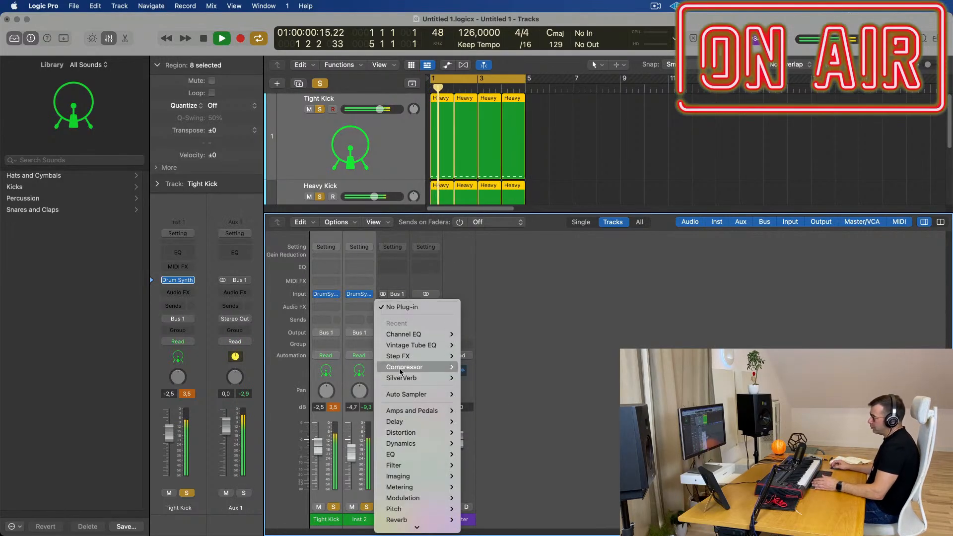
{"action": "mouse_move", "coordinate": [402, 370]}
{"action": "left_click", "coordinate": [497, 371]}
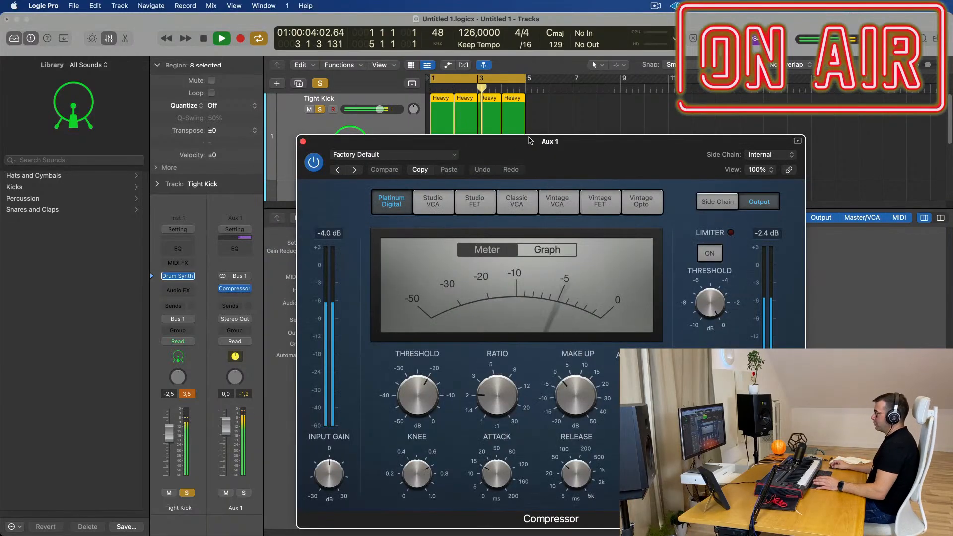
{"action": "left_click_drag", "start_coordinate": [510, 144], "coordinate": [461, 146]}
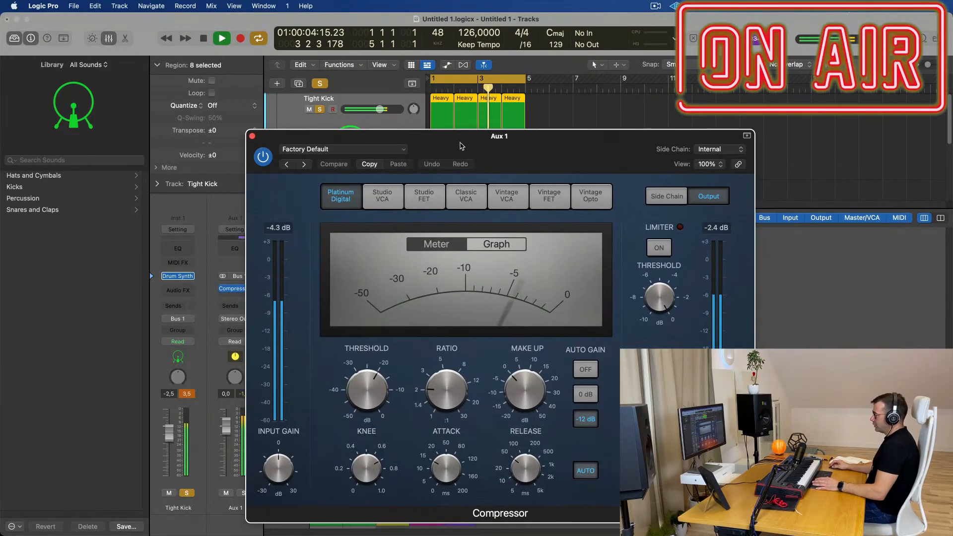
Set the Aux 1 Compressor to a -10 dB Threshold and 4.1:1 Ratio, disable auto release, and shorten Attack and Release
{"action": "left_click_drag", "start_coordinate": [366, 391], "coordinate": [390, 293]}
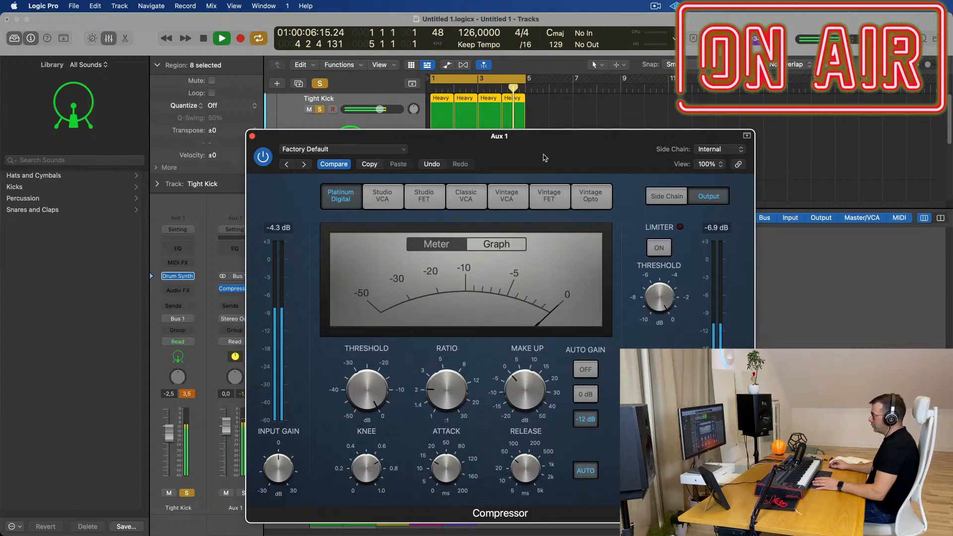
{"action": "left_click_drag", "start_coordinate": [544, 158], "coordinate": [519, 137]}
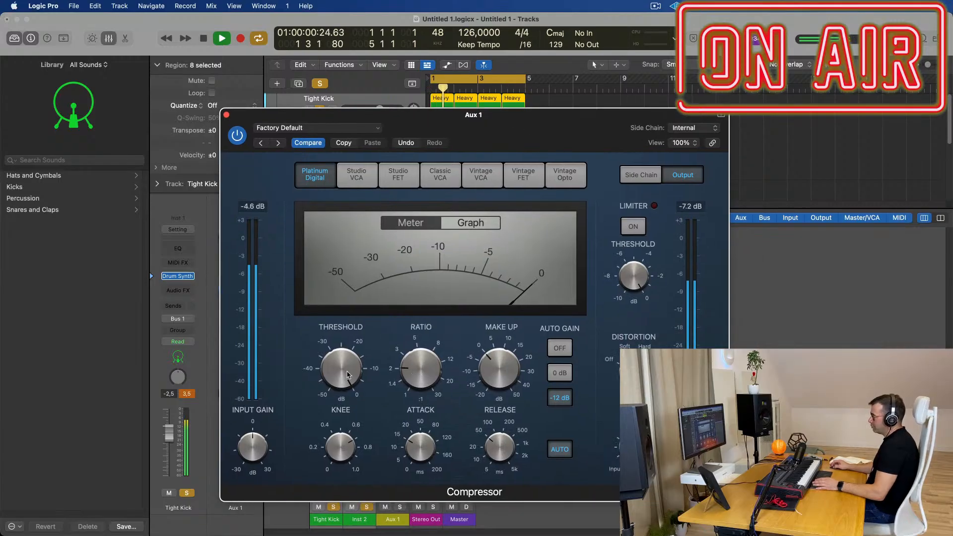
{"action": "left_click_drag", "start_coordinate": [348, 376], "coordinate": [348, 386]}
{"action": "left_click", "coordinate": [559, 450]}
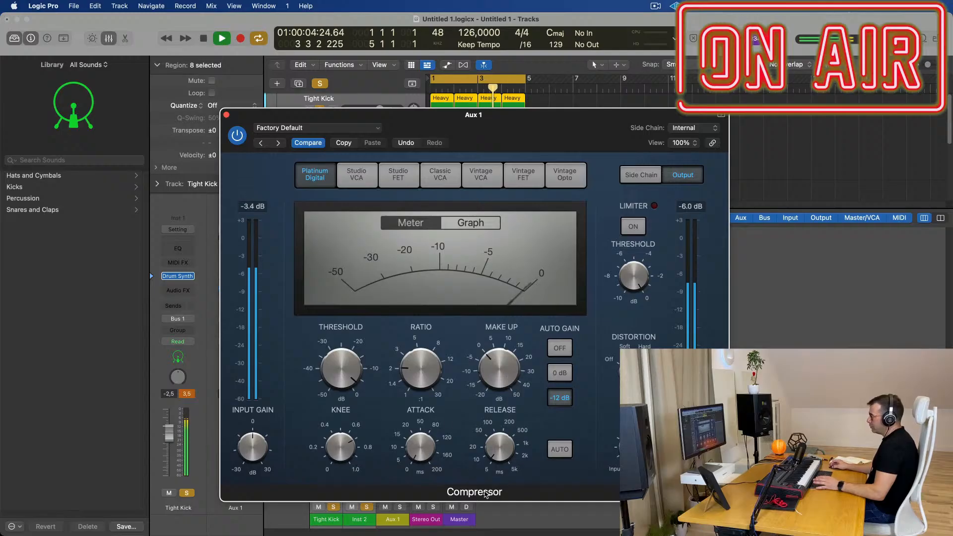
{"action": "left_click_drag", "start_coordinate": [521, 132], "coordinate": [541, 133]}
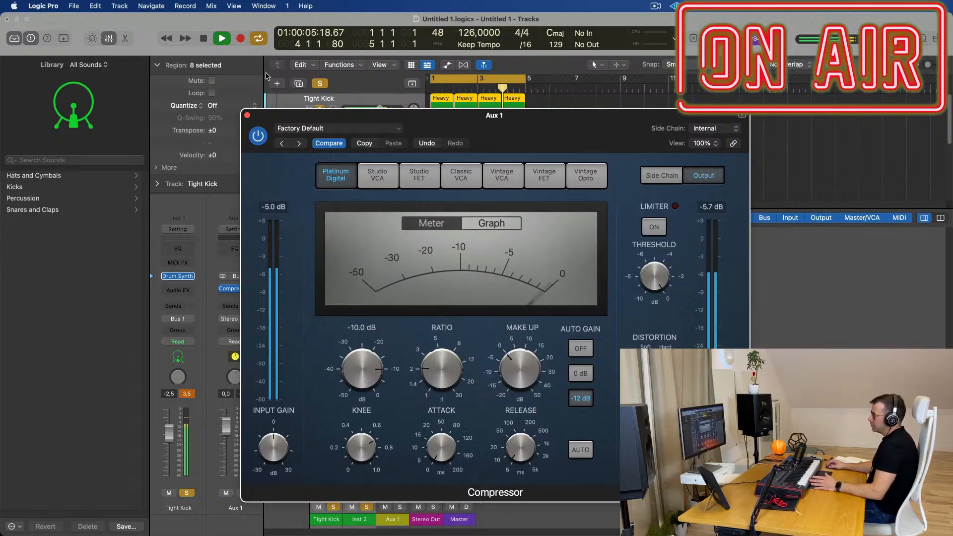
{"action": "left_click", "coordinate": [259, 136]}
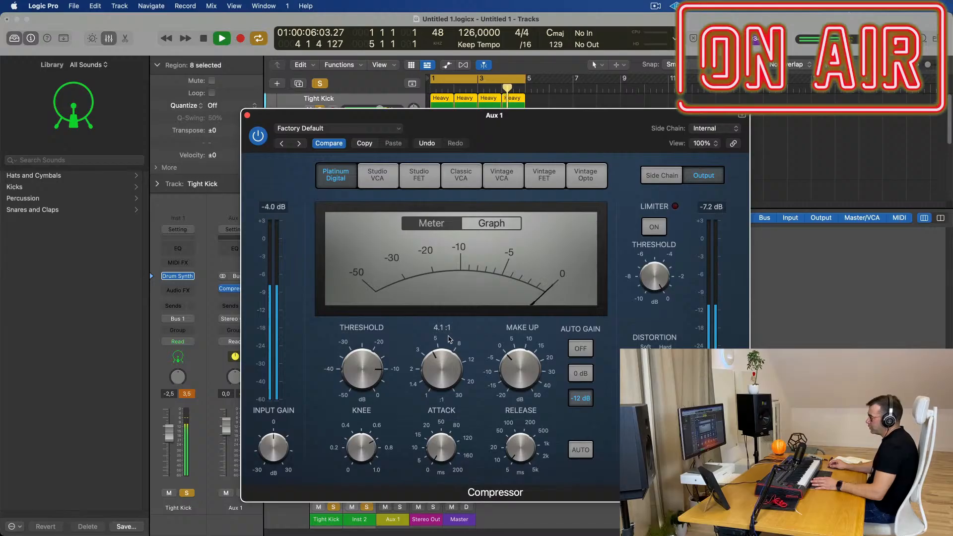
Compare the layered kick with the Tight Kick track muted and unmuted, and lower that track's volume to -6.0 dB
{"action": "left_click_drag", "start_coordinate": [497, 128], "coordinate": [913, 126]}
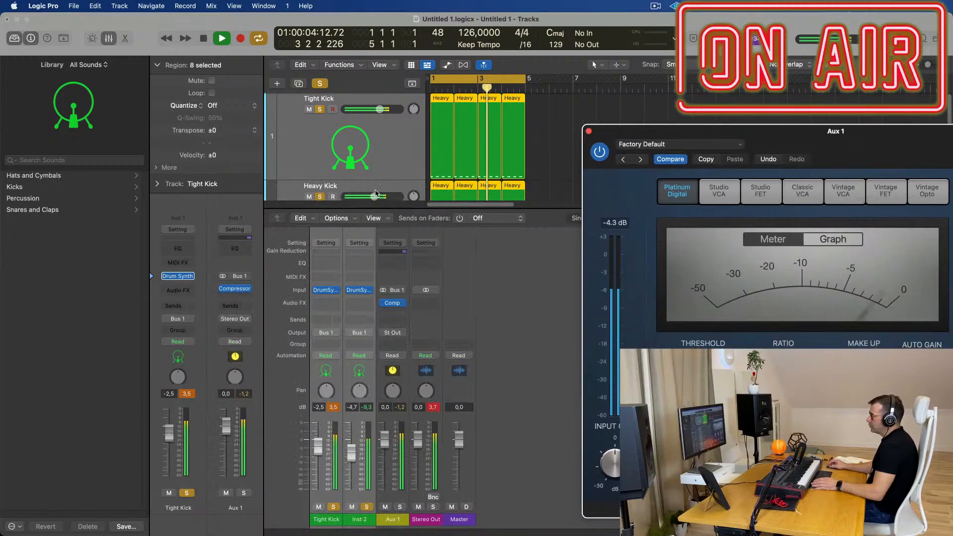
{"action": "left_click", "coordinate": [400, 158]}
{"action": "left_click", "coordinate": [405, 103]}
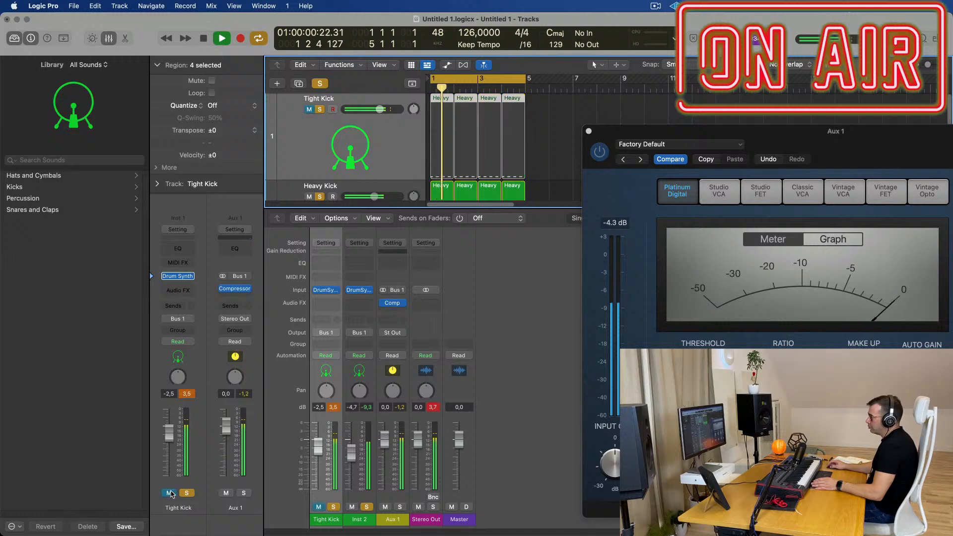
{"action": "left_click_drag", "start_coordinate": [169, 433], "coordinate": [171, 446]}
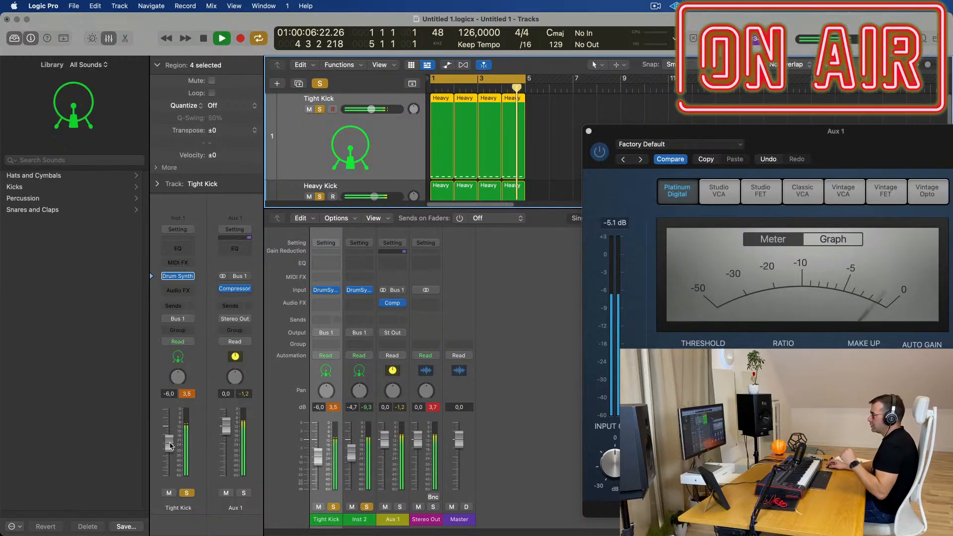
Insert a Channel EQ on the Tight Kick channel and boost its 75 Hz low shelf by +2.2 dB
{"action": "left_click", "coordinate": [178, 248]}
{"action": "left_click_drag", "start_coordinate": [491, 148], "coordinate": [455, 151]}
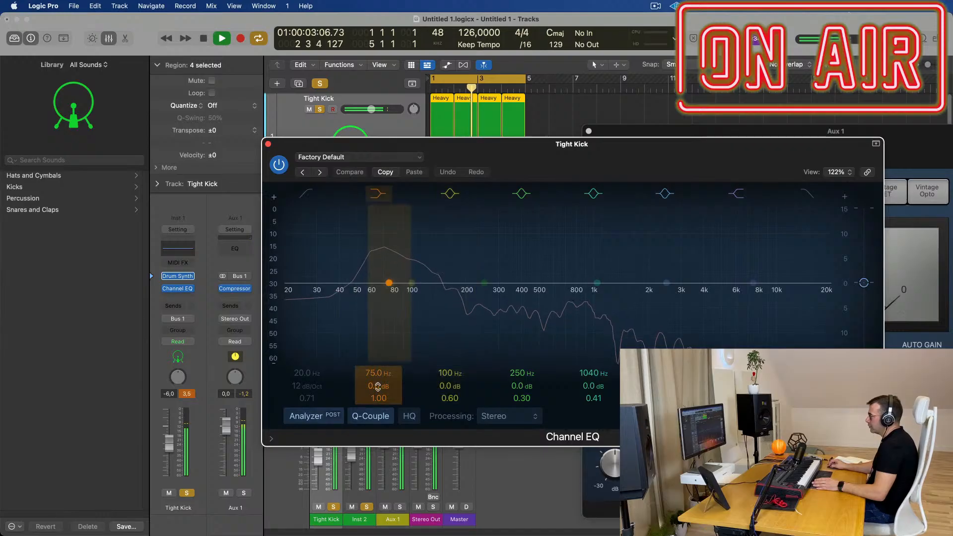
{"action": "mouse_move", "coordinate": [388, 282]}
{"action": "left_mouse_down"}
{"action": "mouse_move", "coordinate": [389, 273]}
{"action": "mouse_move", "coordinate": [388, 282]}
{"action": "left_mouse_up"}
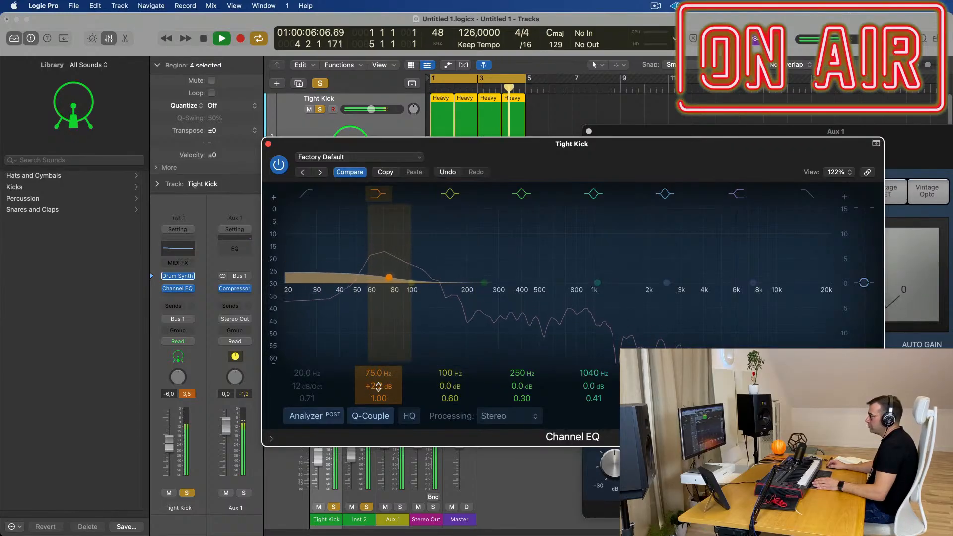
Enable the Tight Kick EQ's low cut at 49.6 Hz with a 36 dB/Oct slope and 0.64 Q, and close the EQ
{"action": "left_click", "coordinate": [314, 196]}
{"action": "mouse_move", "coordinate": [286, 283]}
{"action": "left_mouse_down"}
{"action": "mouse_move", "coordinate": [431, 284]}
{"action": "mouse_move", "coordinate": [422, 285]}
{"action": "left_mouse_up"}
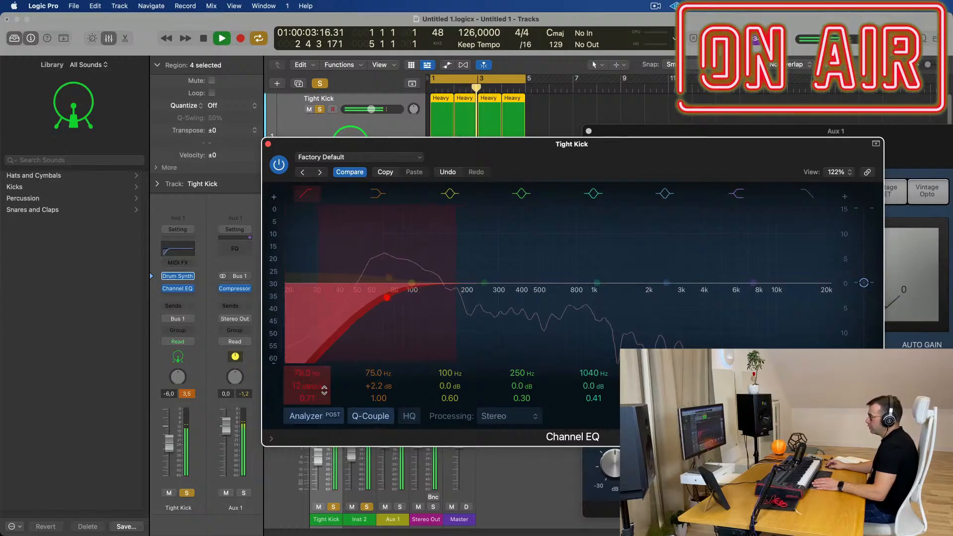
{"action": "left_click_drag", "start_coordinate": [317, 389], "coordinate": [317, 380]}
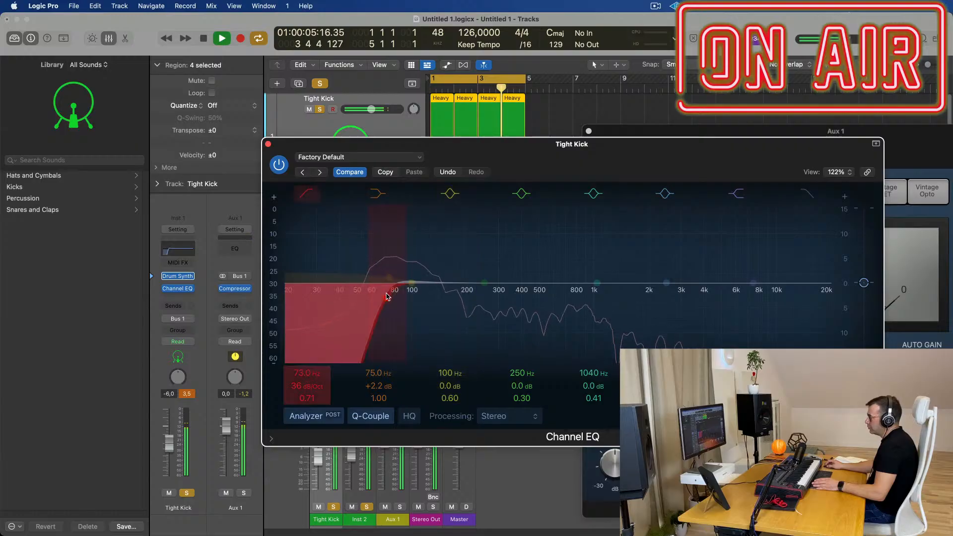
{"action": "left_click_drag", "start_coordinate": [388, 297], "coordinate": [357, 300]}
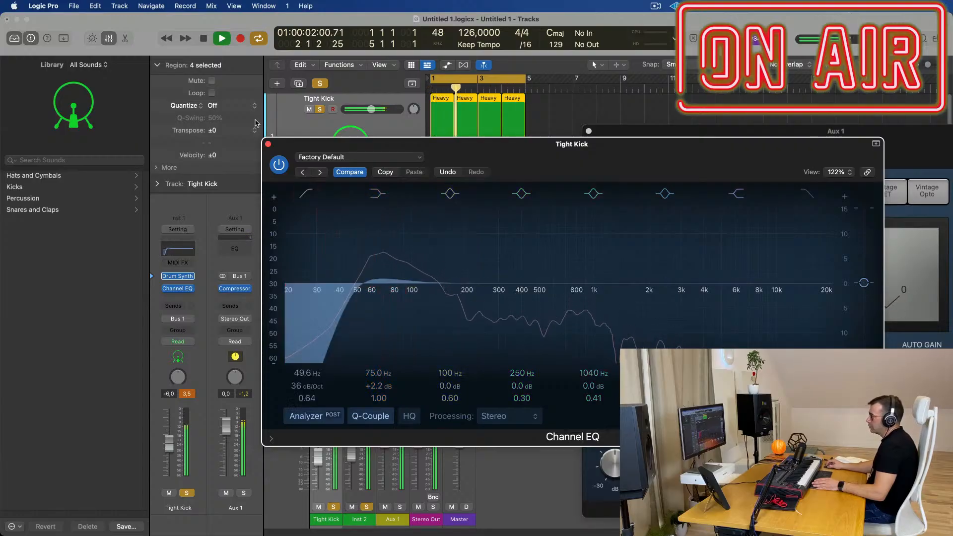
{"action": "left_click", "coordinate": [268, 144]}
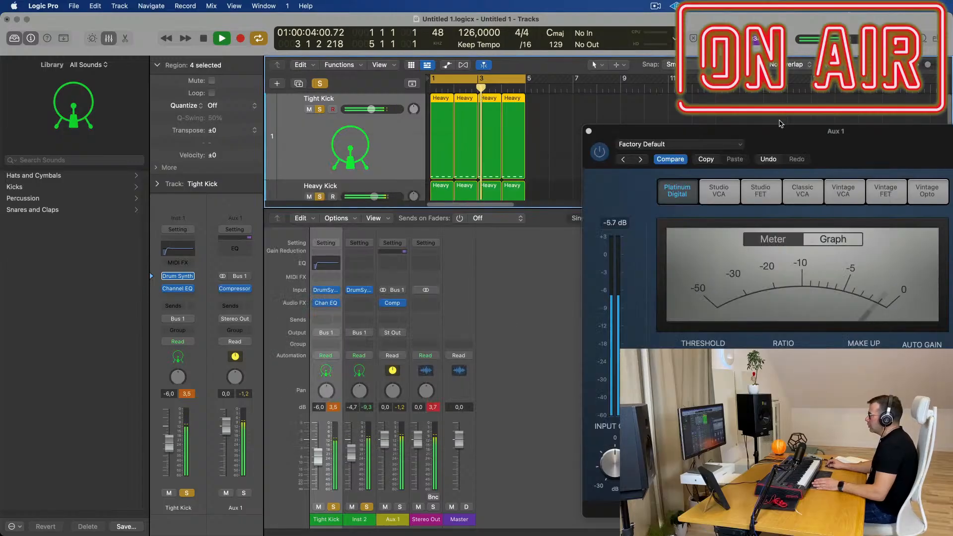
Try the Aux 1 Compressor's limiter with a -8.1 dB threshold, switch it off again, and close the Compressor
{"action": "left_click_drag", "start_coordinate": [679, 133], "coordinate": [468, 137]}
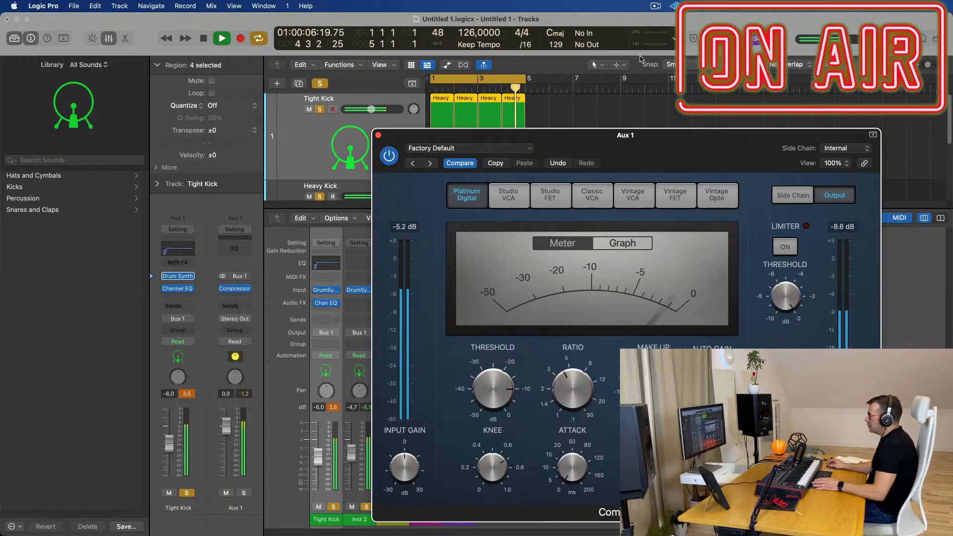
{"action": "left_click_drag", "start_coordinate": [674, 141], "coordinate": [556, 95]}
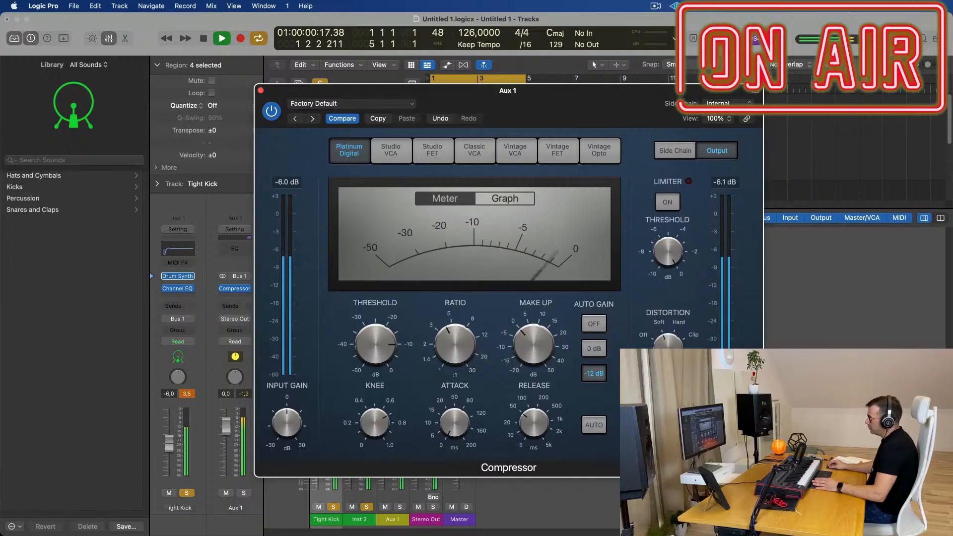
{"action": "left_click_drag", "start_coordinate": [665, 89], "coordinate": [707, 85]}
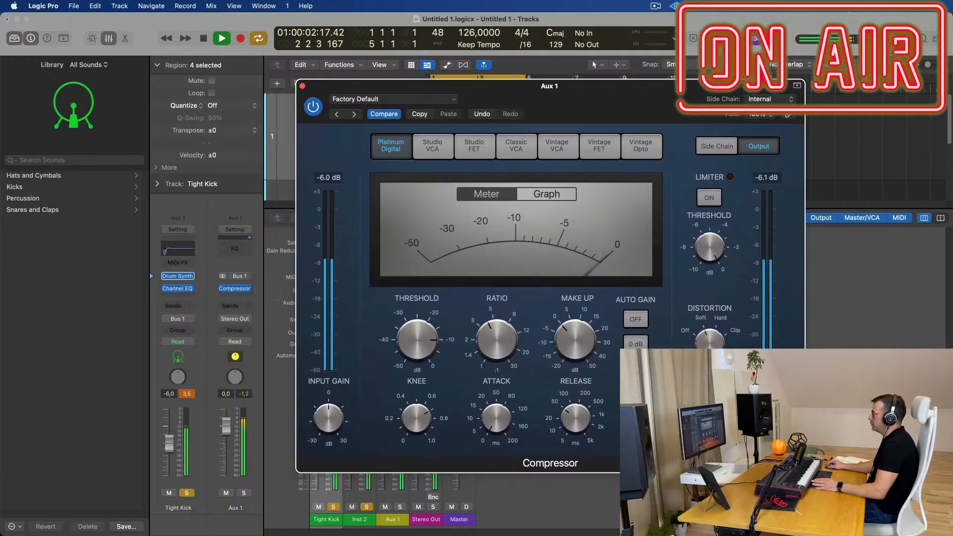
{"action": "left_click", "coordinate": [709, 201]}
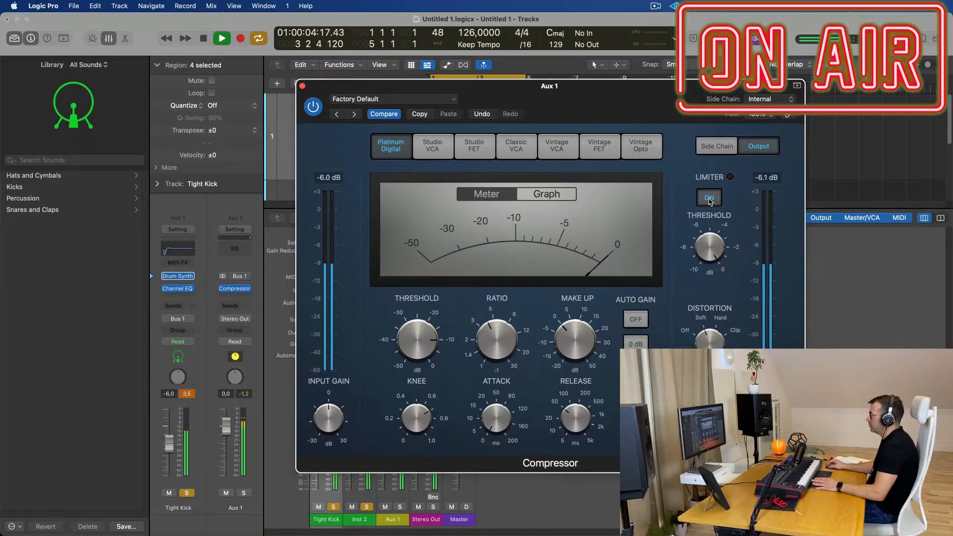
{"action": "left_click_drag", "start_coordinate": [710, 246], "coordinate": [710, 327]}
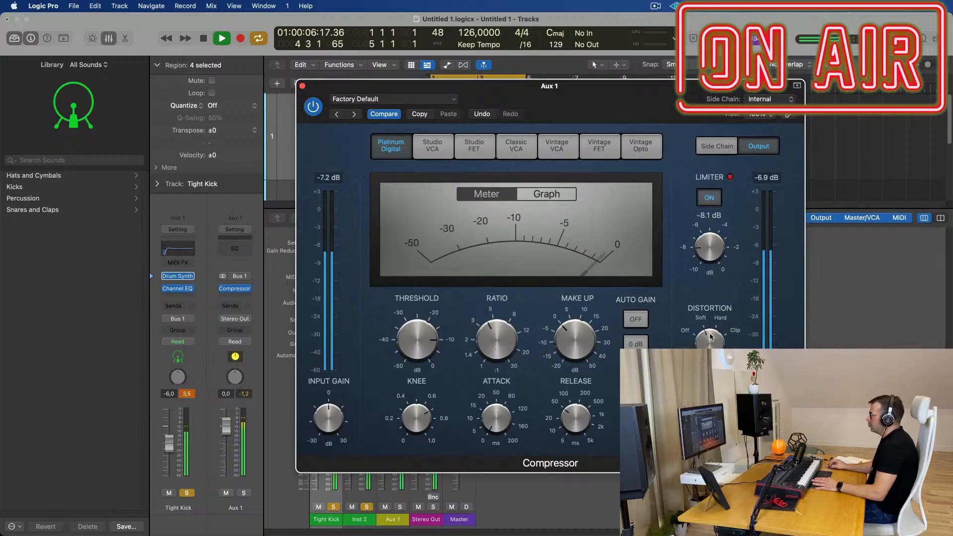
{"action": "left_click", "coordinate": [709, 199]}
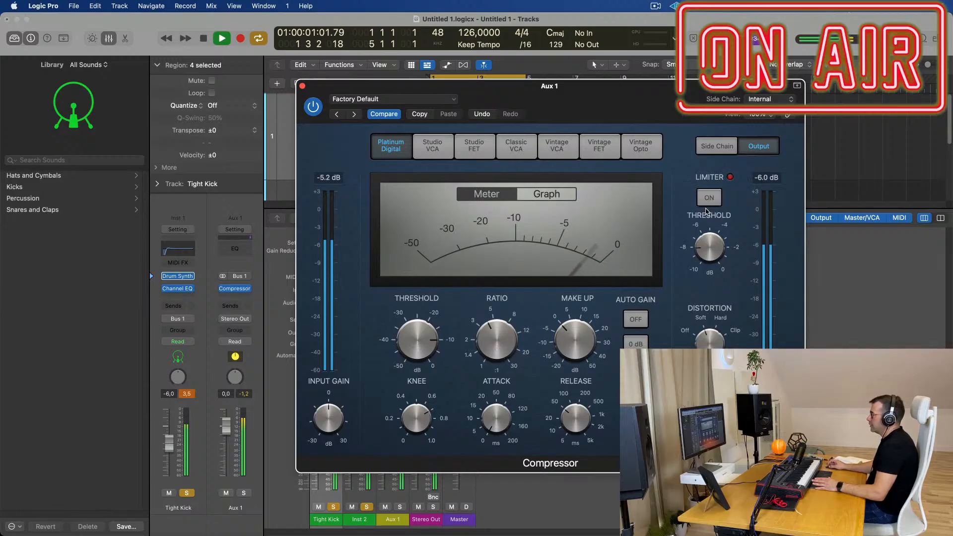
{"action": "left_click_drag", "start_coordinate": [710, 247], "coordinate": [729, 93]}
{"action": "left_click_drag", "start_coordinate": [621, 100], "coordinate": [666, 93]}
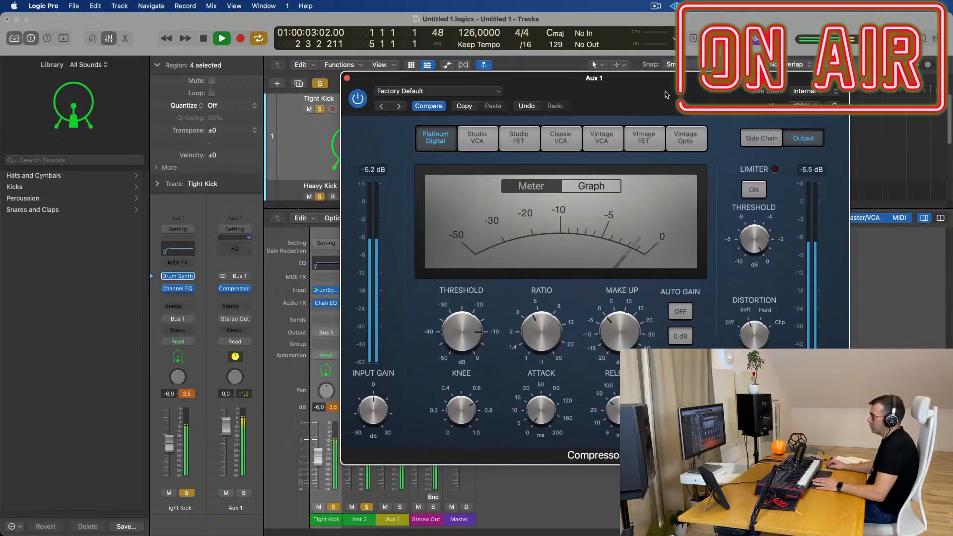
{"action": "left_click", "coordinate": [347, 79]}
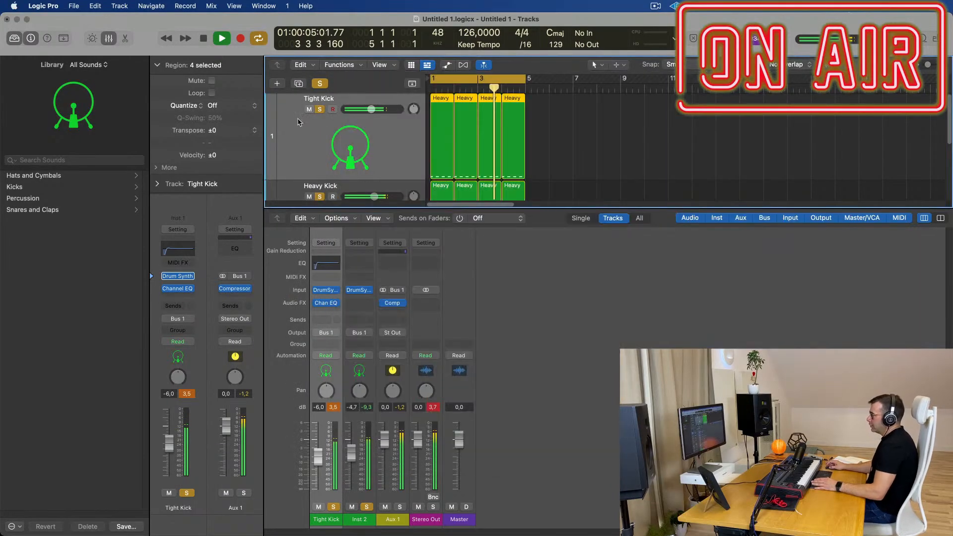
Duplicate the Heavy Kick track with its settings and copy its four regions onto the new track
{"action": "scroll", "coordinate": [581, 163], "scroll_direction": "down", "scroll_amount": 5}
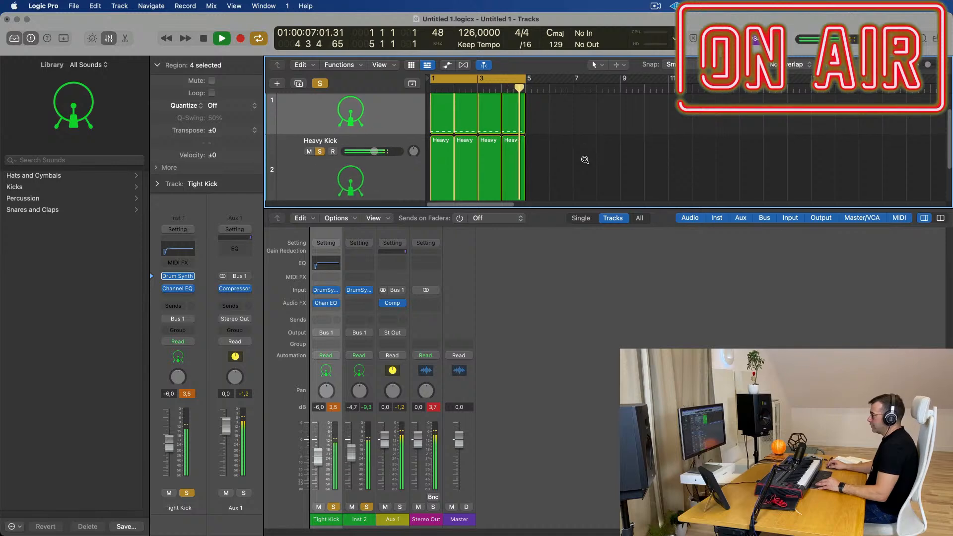
{"action": "left_click", "coordinate": [377, 134]}
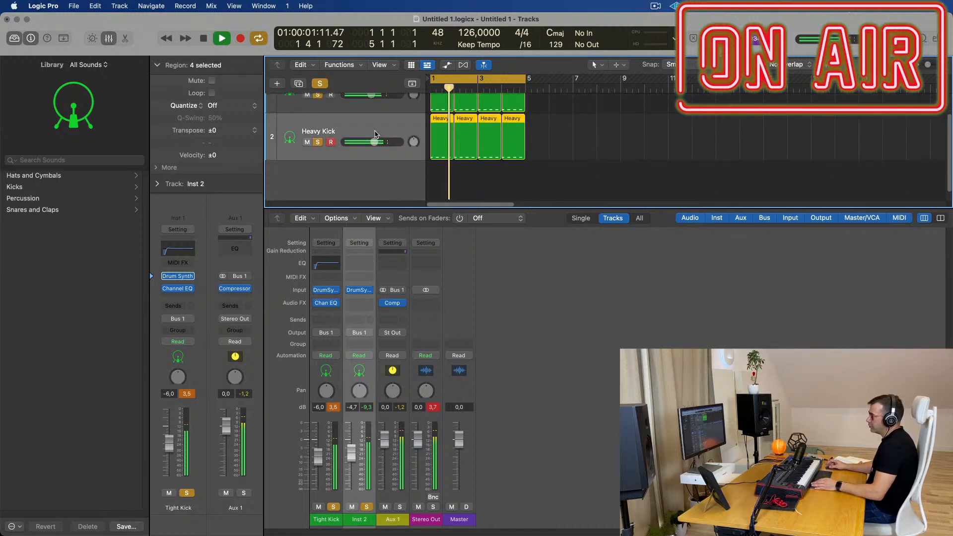
{"action": "scroll", "coordinate": [397, 116], "scroll_direction": "up", "scroll_amount": 2}
{"action": "left_click", "coordinate": [397, 115]}
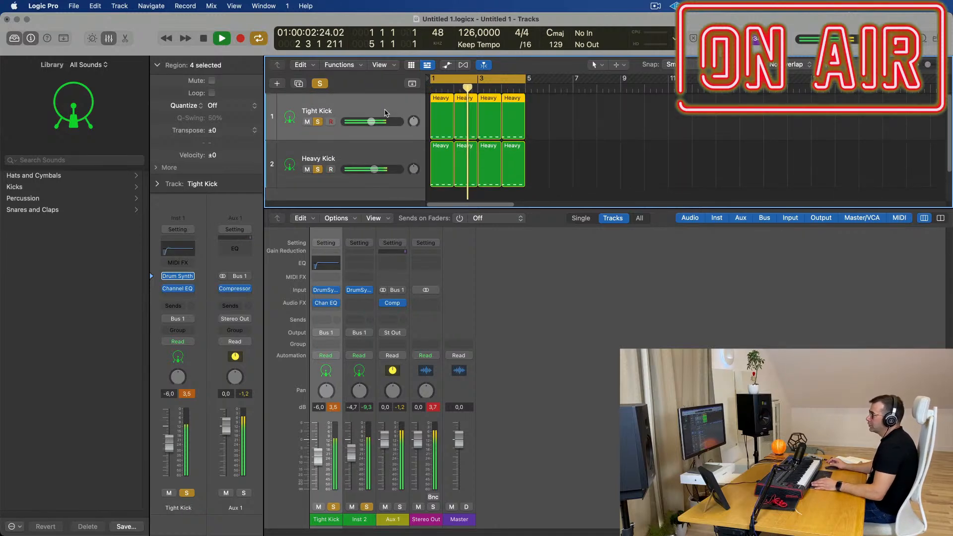
{"action": "left_click", "coordinate": [392, 159]}
{"action": "left_click", "coordinate": [299, 83]}
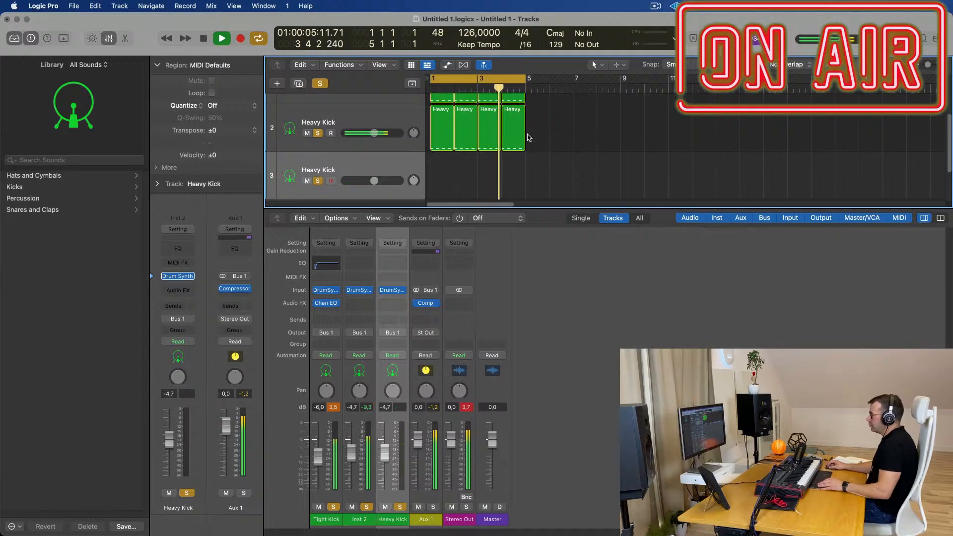
{"action": "left_click_drag", "start_coordinate": [439, 136], "coordinate": [439, 184]}
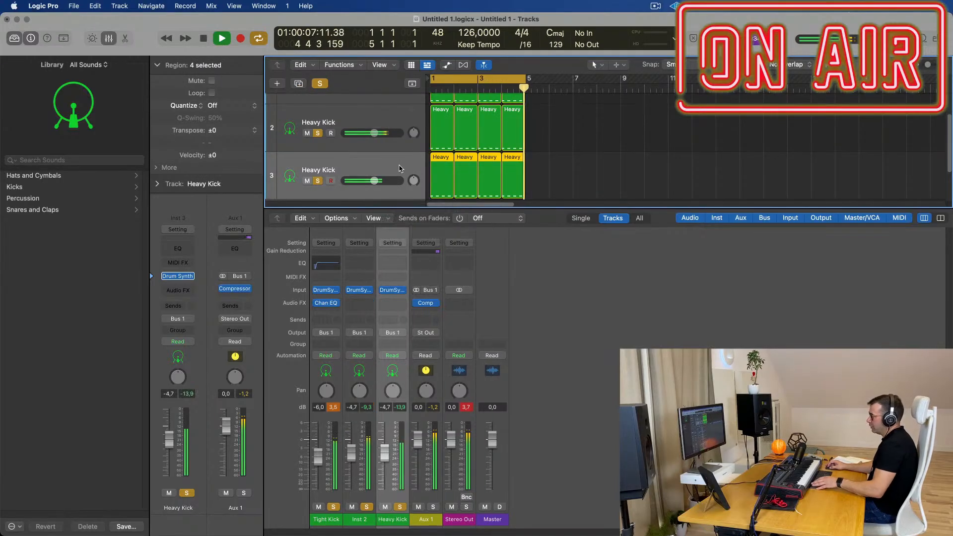
Lower the duplicate Heavy Kick's pitch, set Sweep to minimum and Saturation to 41.9%, and bring its track volume to -11.6 dB
{"action": "key", "text": "space"}
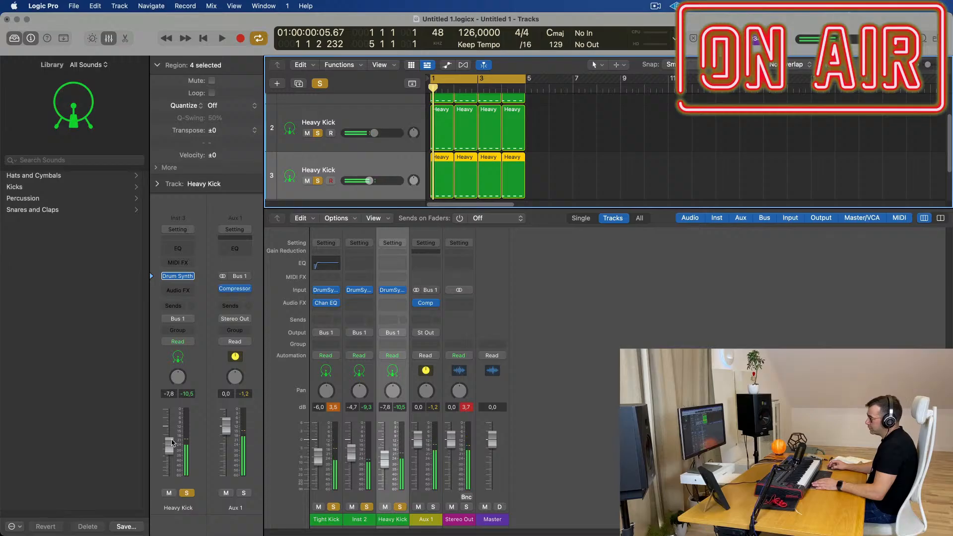
{"action": "key", "text": "space"}
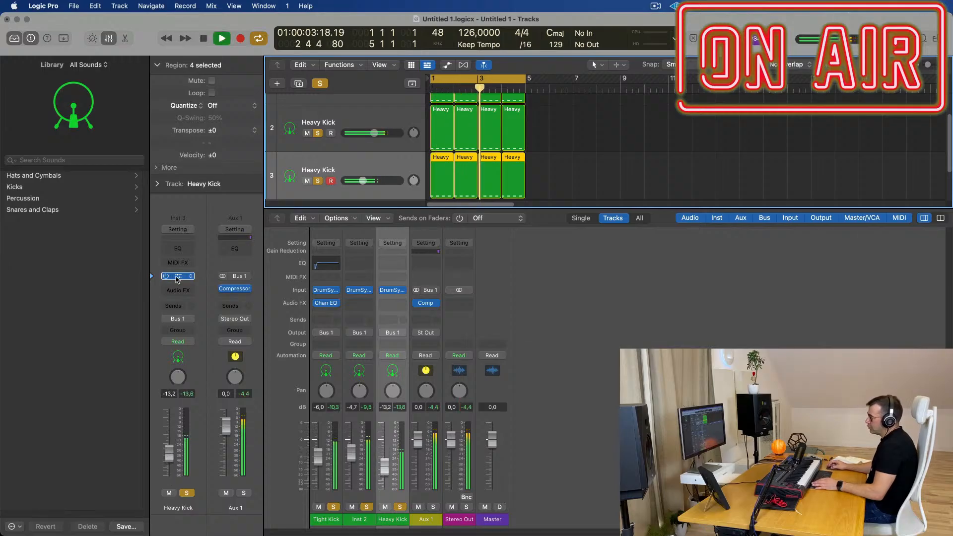
{"action": "left_click", "coordinate": [177, 280]}
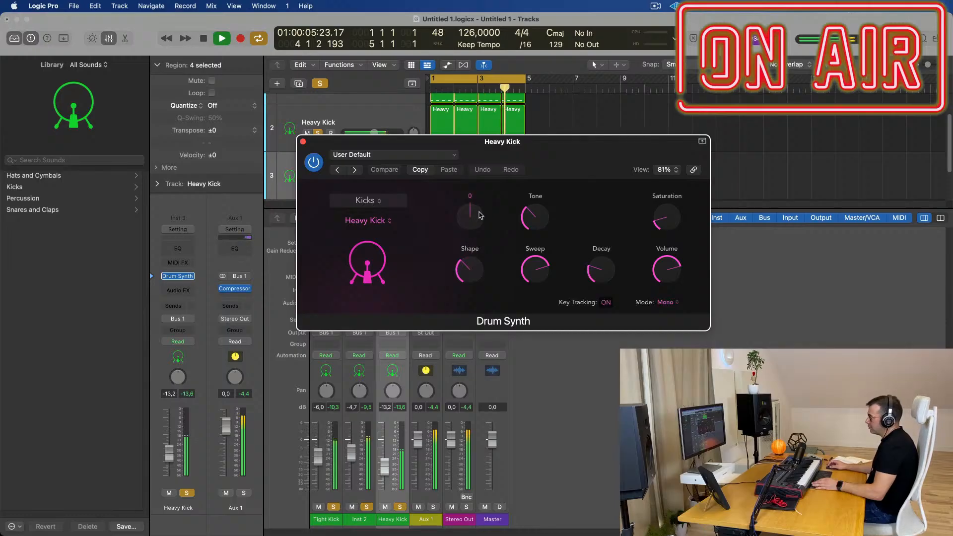
{"action": "left_click_drag", "start_coordinate": [478, 212], "coordinate": [476, 239]}
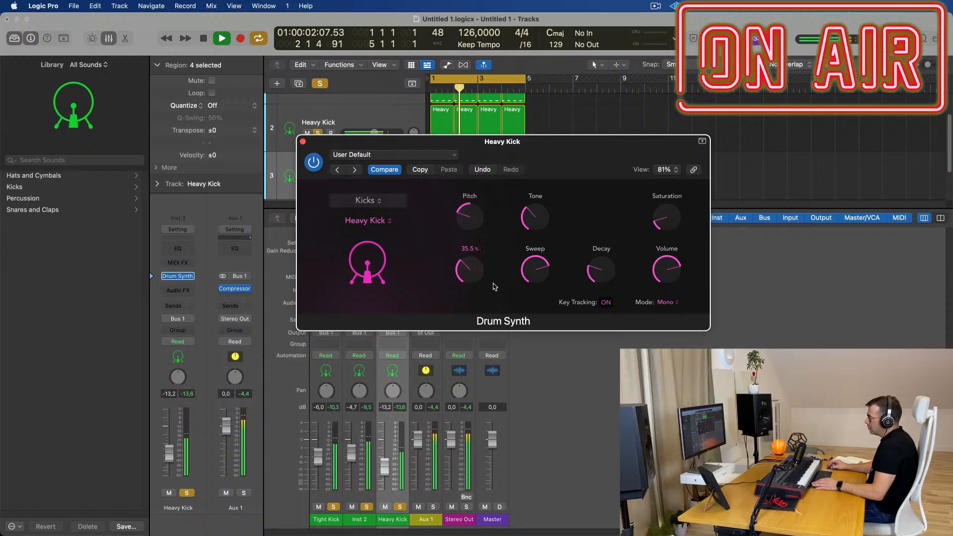
{"action": "left_click_drag", "start_coordinate": [542, 271], "coordinate": [542, 298]}
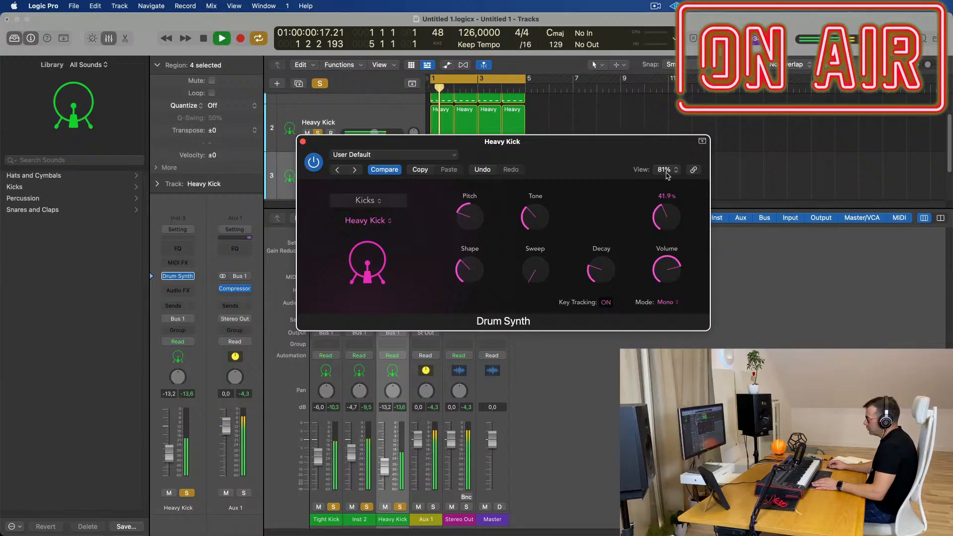
{"action": "mouse_move", "coordinate": [171, 459]}
{"action": "left_mouse_down"}
{"action": "mouse_move", "coordinate": [172, 446]}
{"action": "mouse_move", "coordinate": [170, 454]}
{"action": "left_mouse_up"}
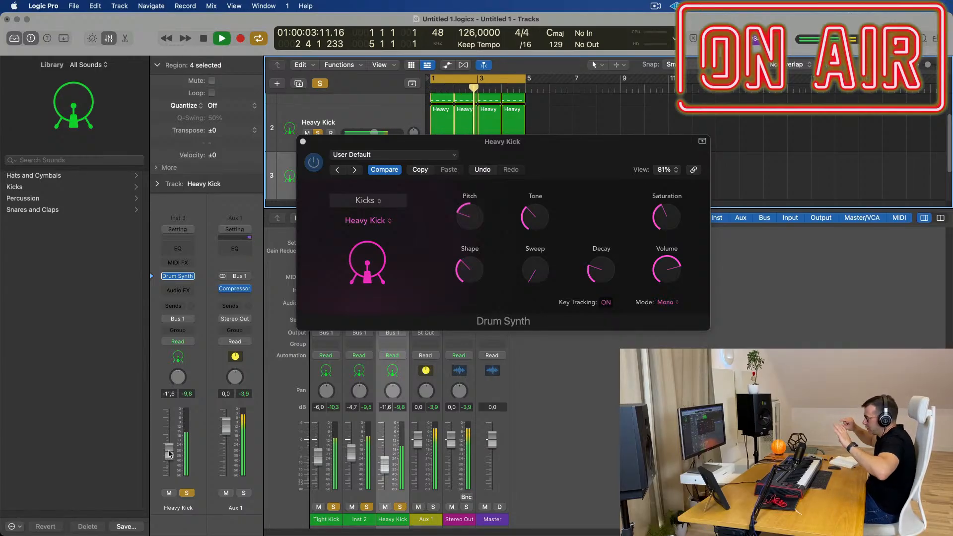
Audition the duplicate Heavy Kick in solo, lower its volume to -13.0 dB, unsolo it, and close its Drum Synth
{"action": "left_click", "coordinate": [318, 84]}
{"action": "left_click_drag", "start_coordinate": [334, 140], "coordinate": [814, 157]}
{"action": "left_click", "coordinate": [186, 494]}
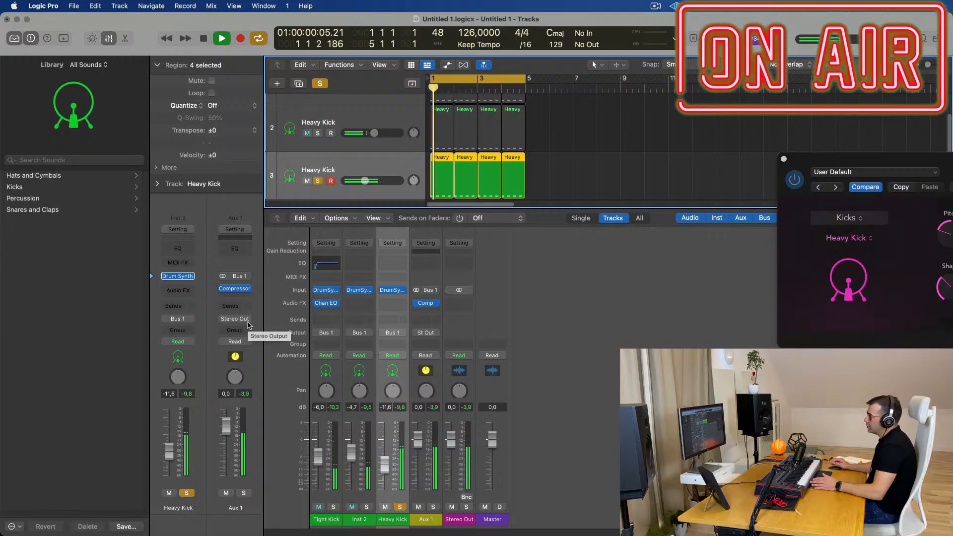
{"action": "left_click_drag", "start_coordinate": [893, 157], "coordinate": [407, 195]}
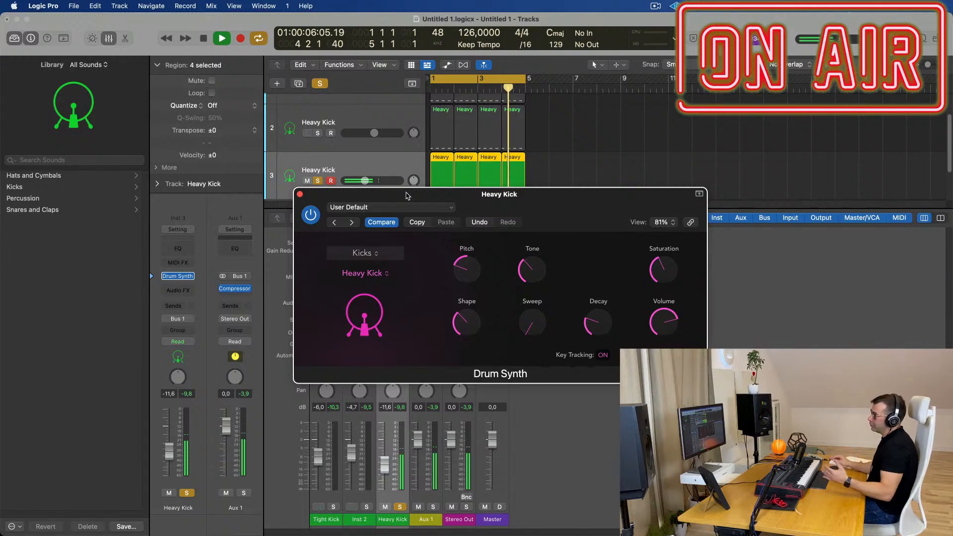
{"action": "left_click_drag", "start_coordinate": [170, 451], "coordinate": [170, 455]}
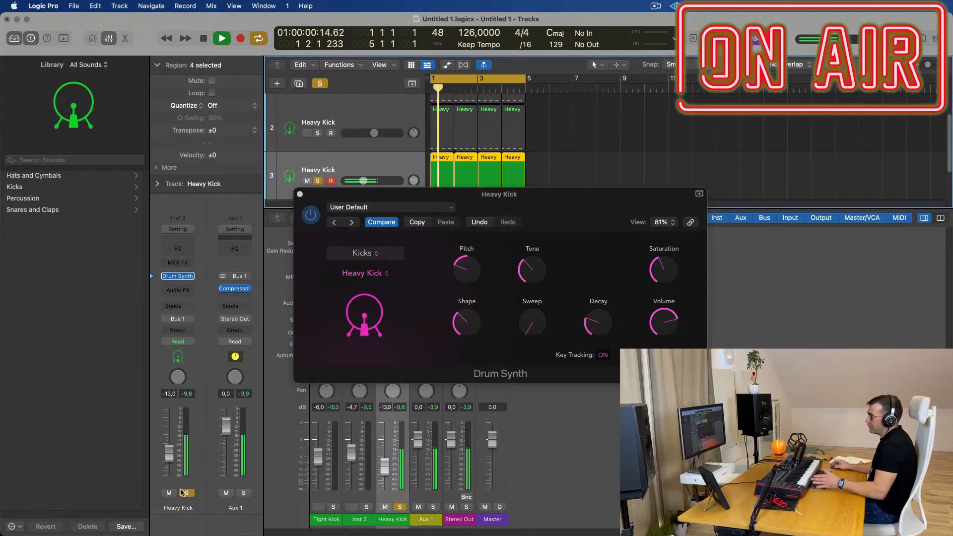
{"action": "left_click", "coordinate": [187, 493]}
{"action": "left_click", "coordinate": [300, 194]}
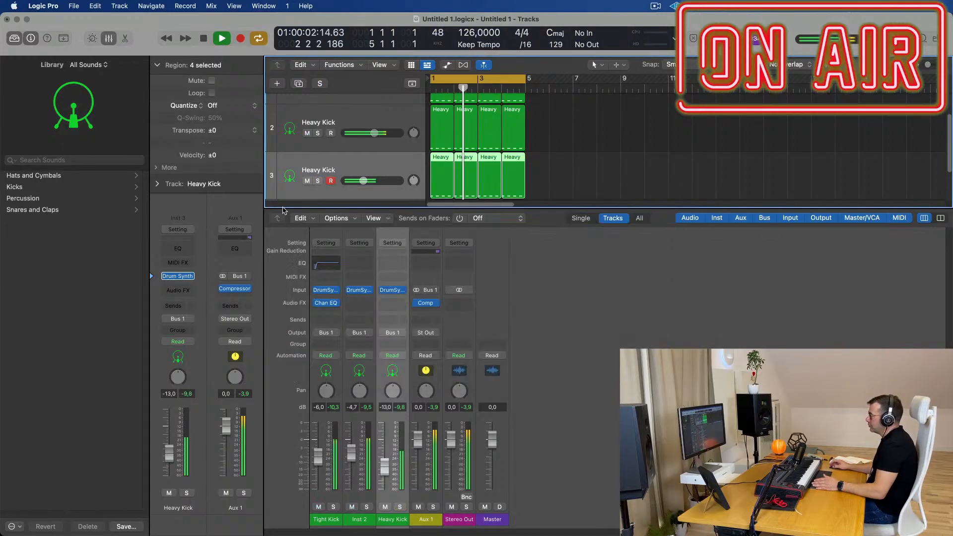
Hide the mixer and keep the duplicate Heavy Kick's output on Bus 1
{"action": "key", "text": "x"}
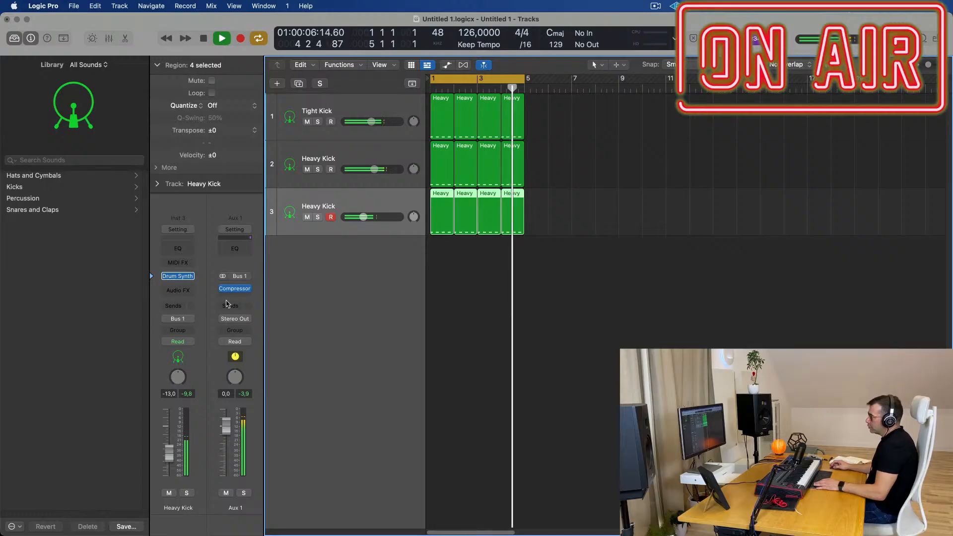
{"action": "left_click", "coordinate": [181, 320]}
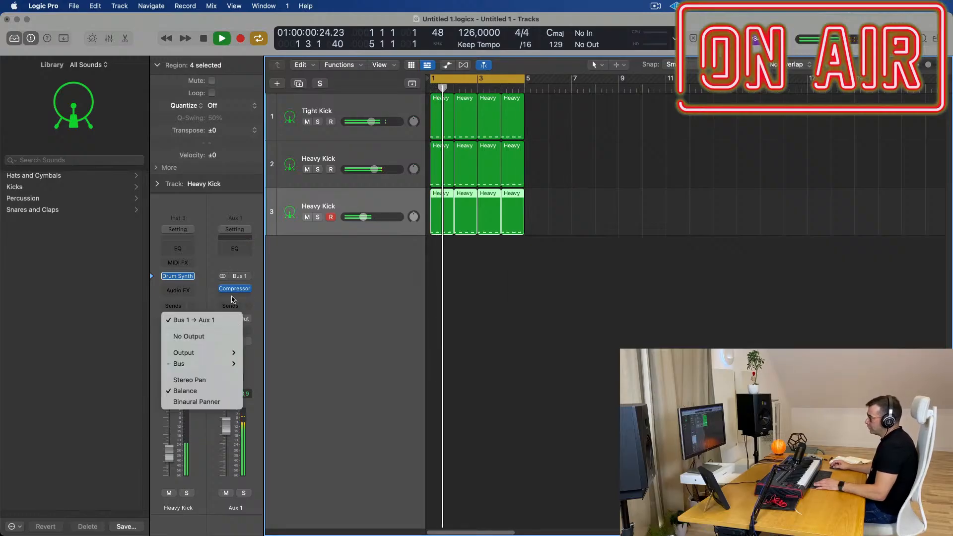
{"action": "left_click", "coordinate": [182, 322]}
Open the Aux 1 Compressor, lower the Aux 1 volume to -3.2 dB, and move the plug-in window clear of the track headers
{"action": "left_click", "coordinate": [238, 289]}
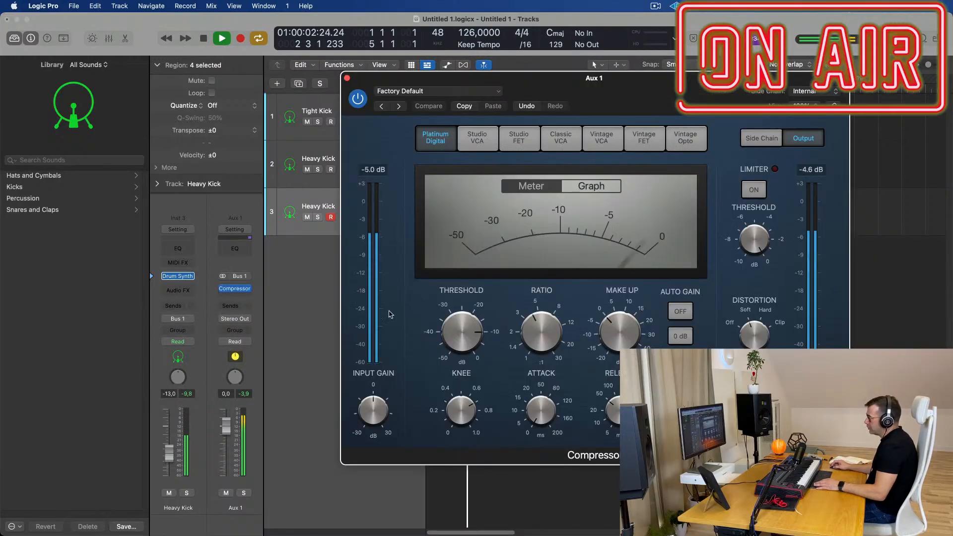
{"action": "left_click_drag", "start_coordinate": [226, 427], "coordinate": [227, 436]}
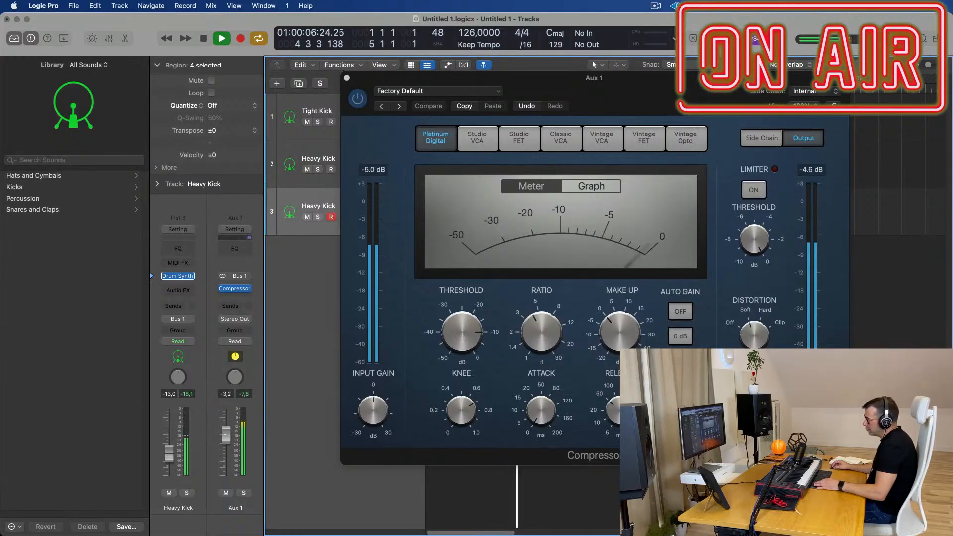
{"action": "left_click_drag", "start_coordinate": [669, 88], "coordinate": [746, 146]}
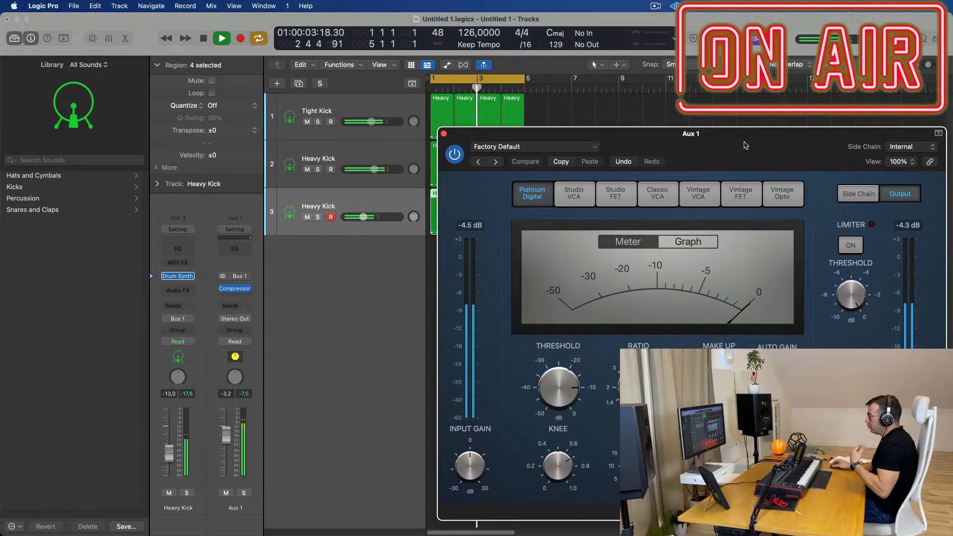
{"action": "left_click_drag", "start_coordinate": [746, 146], "coordinate": [757, 138]}
{"action": "left_click", "coordinate": [385, 211]}
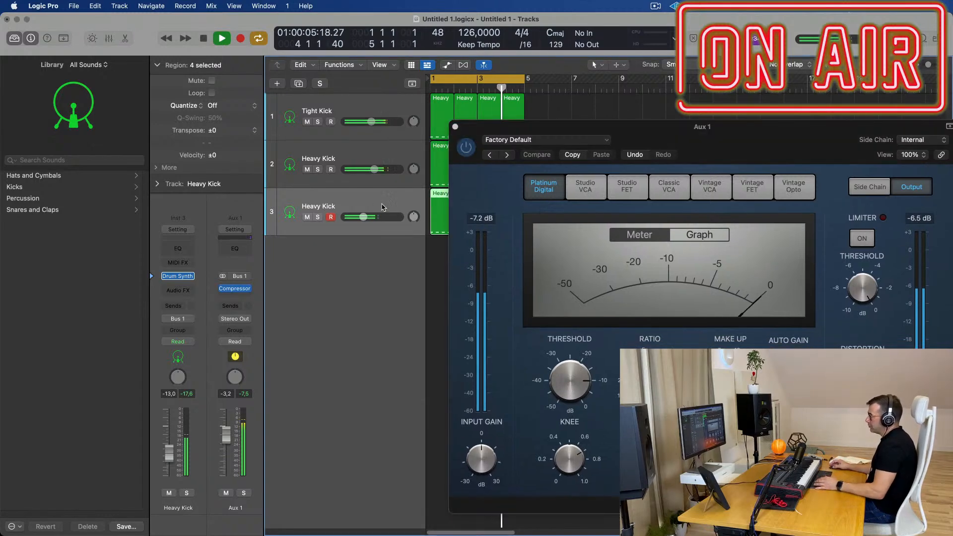
Close the bus Compressor, add one software instrument track using Alchemy, and enlarge the new track's height
{"action": "left_click", "coordinate": [455, 126]}
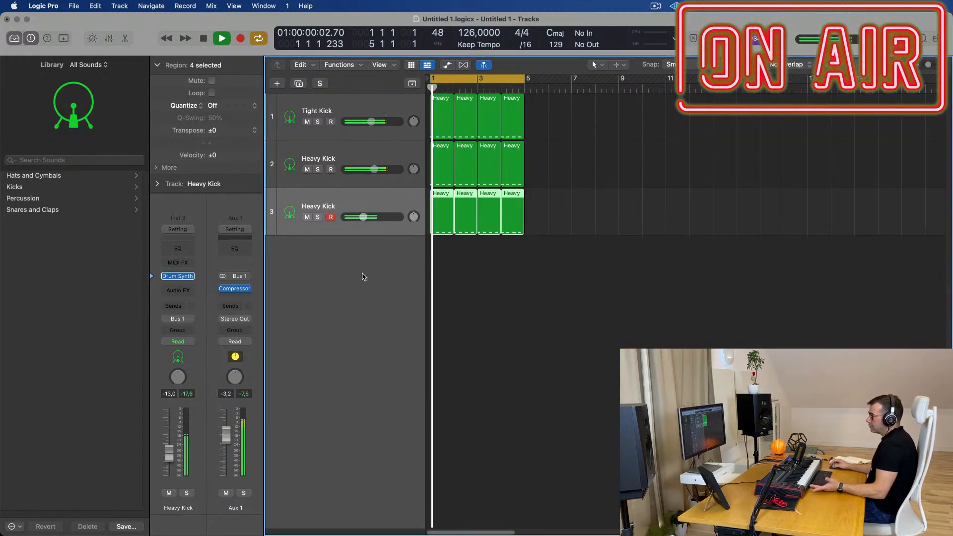
{"action": "key", "text": "space"}
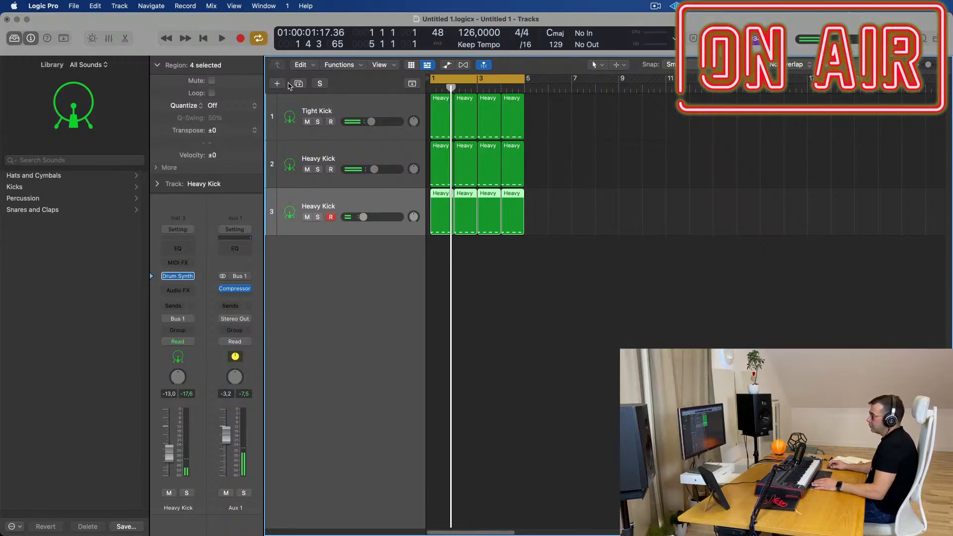
{"action": "key", "text": "alt+super+n"}
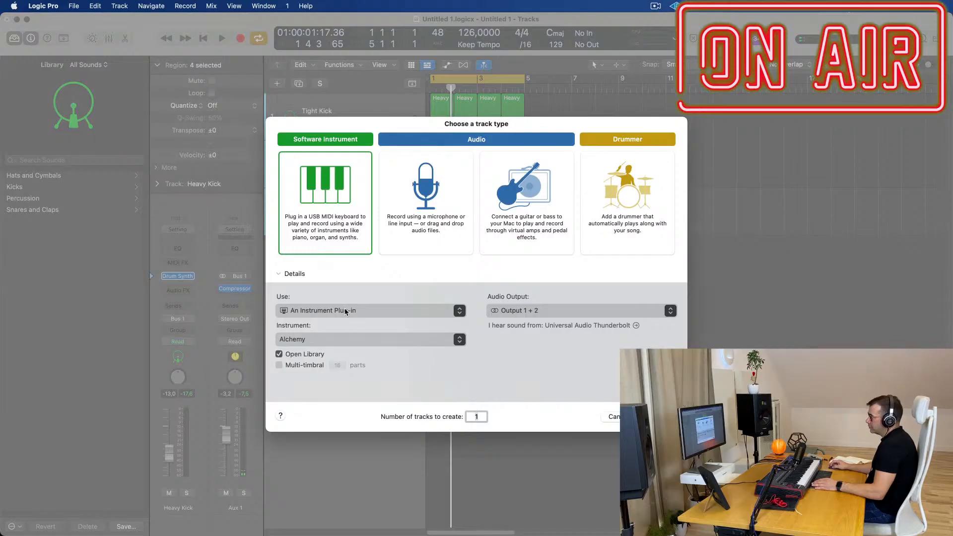
{"action": "key", "text": "Return"}
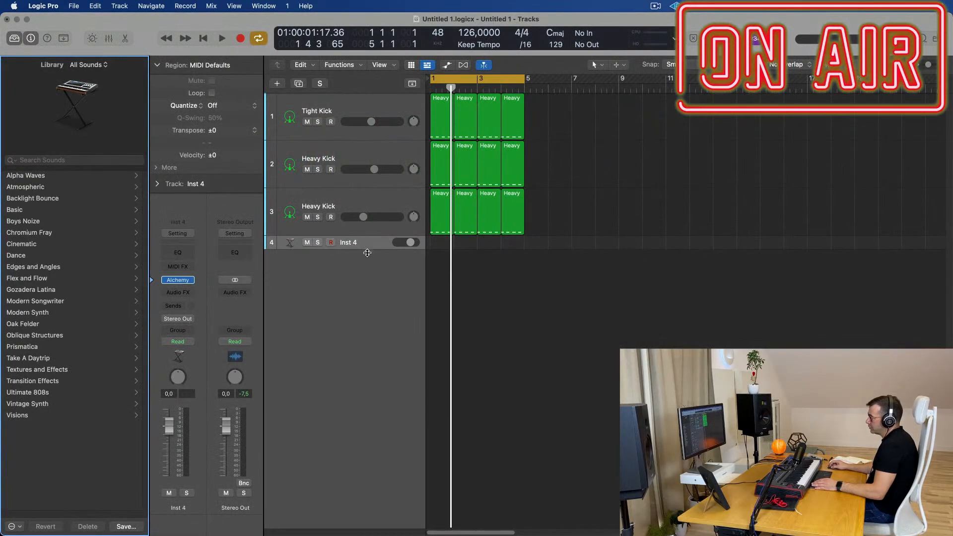
{"action": "left_click_drag", "start_coordinate": [367, 253], "coordinate": [367, 313]}
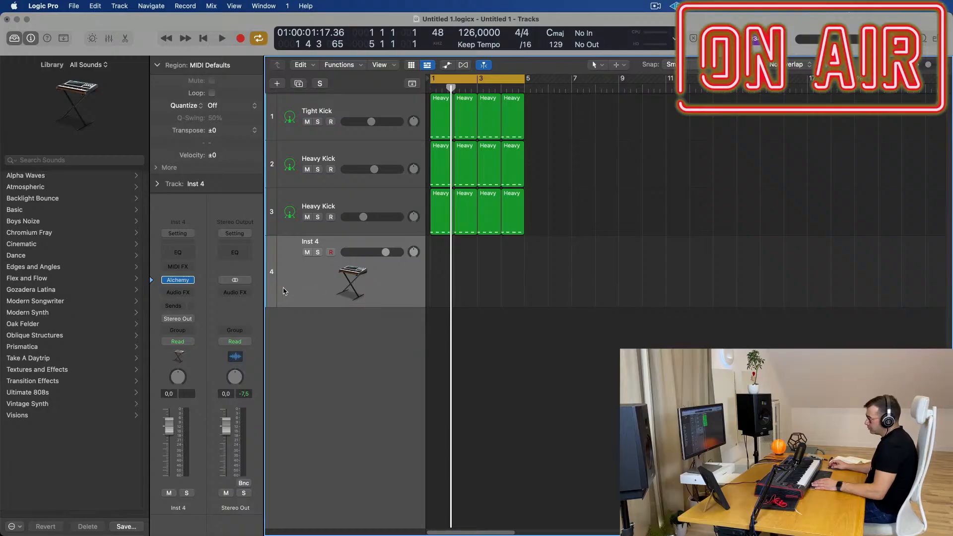
{"action": "key", "text": "space"}
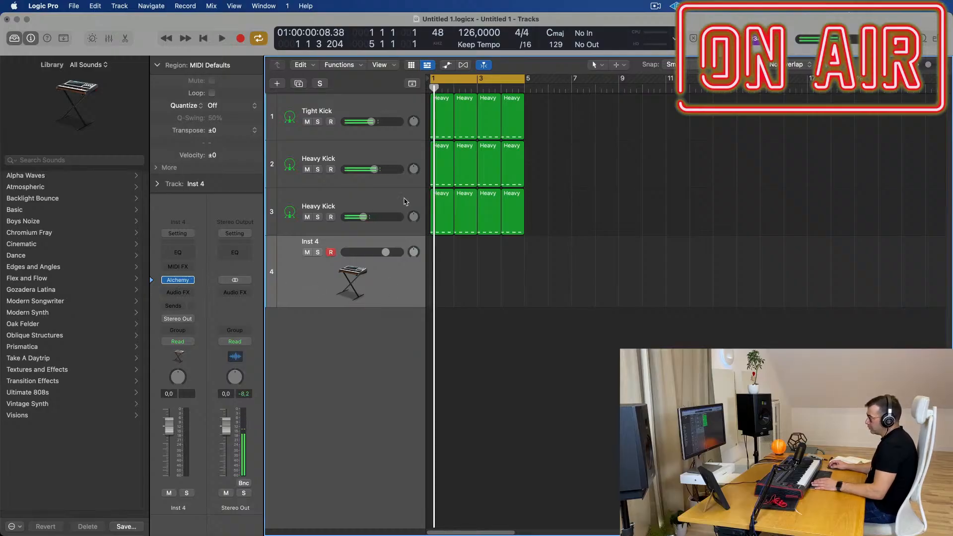
Copy the first kick region onto the Alchemy track and reduce it to one C1 note lasting the full bar
{"action": "left_click_drag", "start_coordinate": [439, 116], "coordinate": [440, 259]}
{"action": "double_click", "coordinate": [442, 245]}
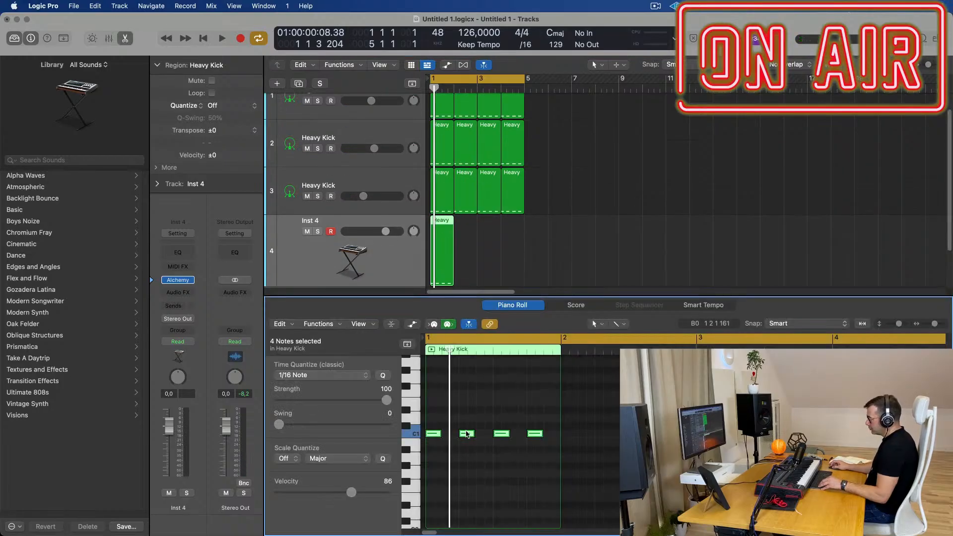
{"action": "left_click_drag", "start_coordinate": [461, 417], "coordinate": [543, 461]}
{"action": "key", "text": "Delete"}
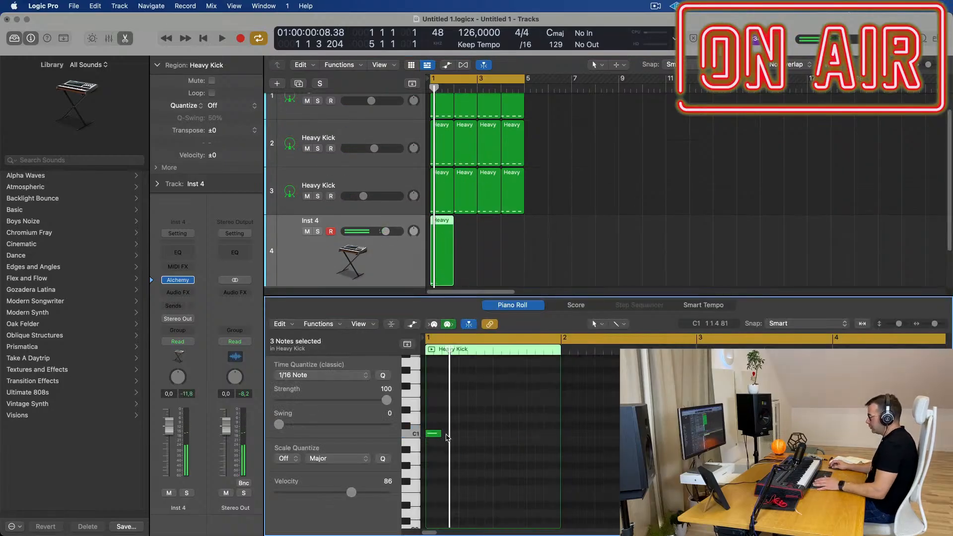
{"action": "left_click_drag", "start_coordinate": [440, 434], "coordinate": [560, 434]}
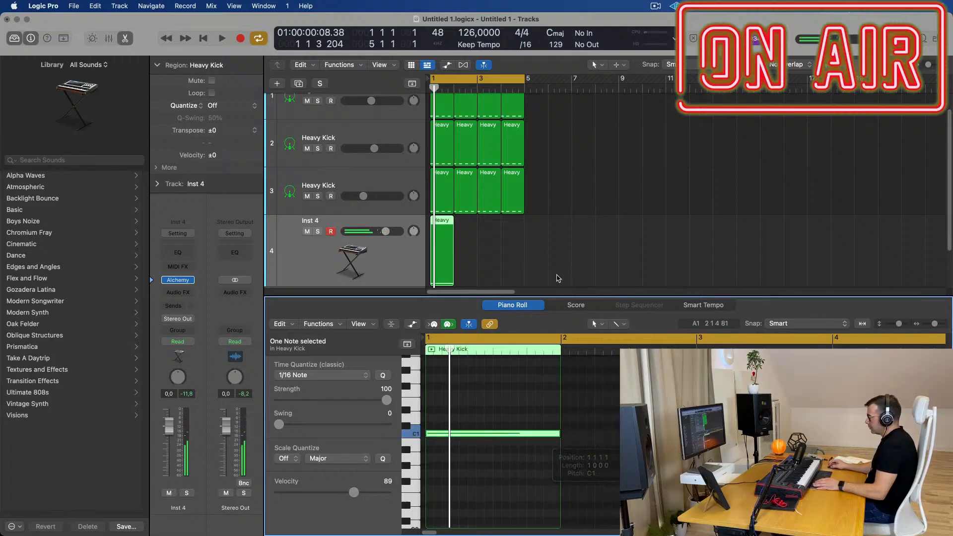
Repeat the one-bar bass region three times to fill four bars and select all regions on the track
{"action": "left_click", "coordinate": [445, 258]}
{"action": "left_click", "coordinate": [445, 258]}
{"action": "key", "text": "super+r"}
{"action": "key", "text": "super+r"}
{"action": "key", "text": "super+r"}
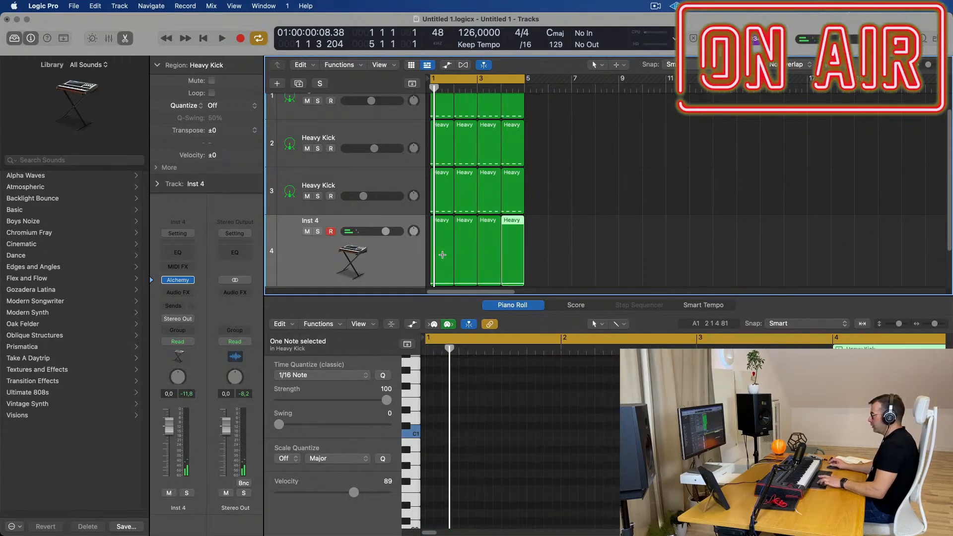
{"action": "left_click", "coordinate": [394, 266]}
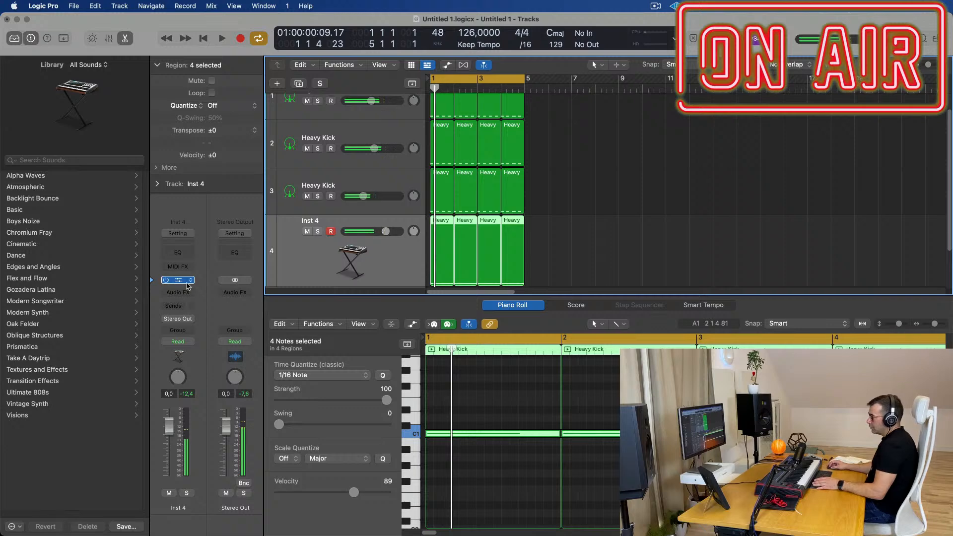
Open Alchemy, lower the instrument track's volume to -1.9 dB, and reduce Cutoff close to minimum during playback
{"action": "left_click", "coordinate": [182, 282]}
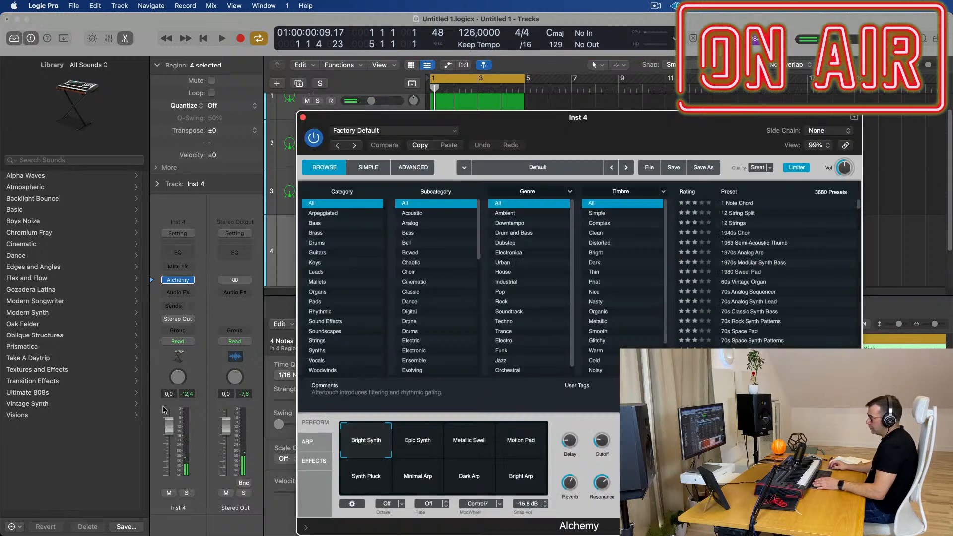
{"action": "key", "text": "super+w"}
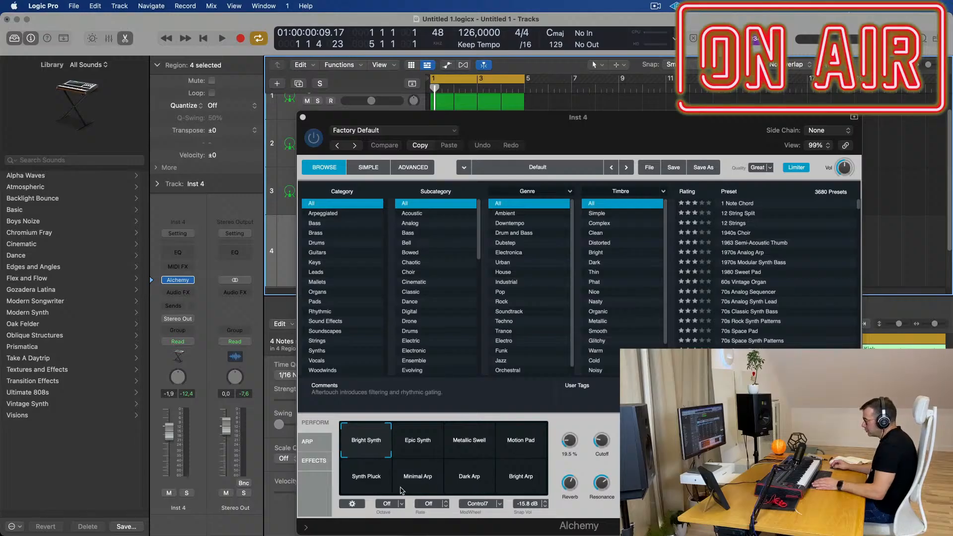
{"action": "key", "text": "space"}
{"action": "left_click_drag", "start_coordinate": [601, 441], "coordinate": [602, 457]}
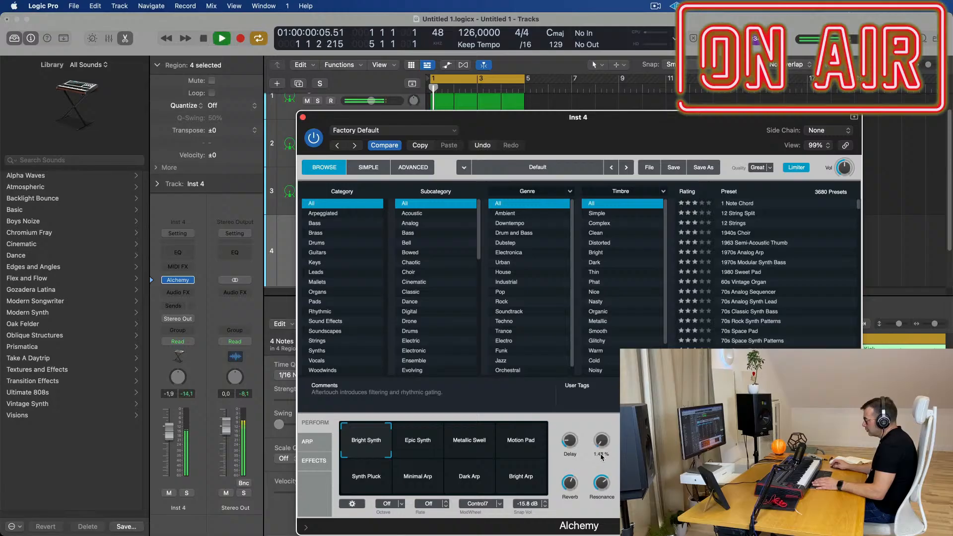
{"action": "key", "text": "space"}
{"action": "key", "text": "space"}
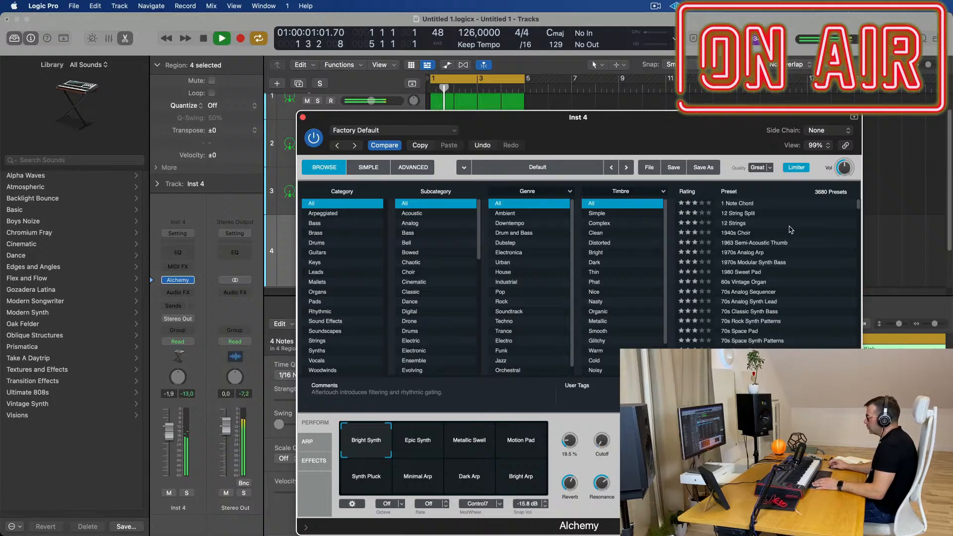
Filter Alchemy's presets to Bass and try 1963 Semi-Acoustic Thumb, 70s Classic Synth Bass and 70s Synth Intro during playback
{"action": "key", "text": "space"}
{"action": "key", "text": "space"}
{"action": "left_click", "coordinate": [332, 223]}
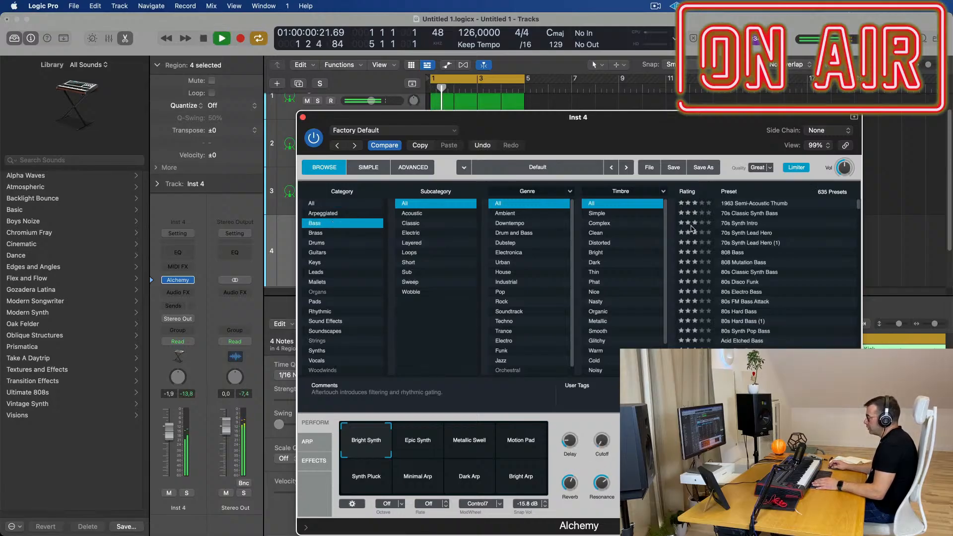
{"action": "left_click", "coordinate": [747, 203]}
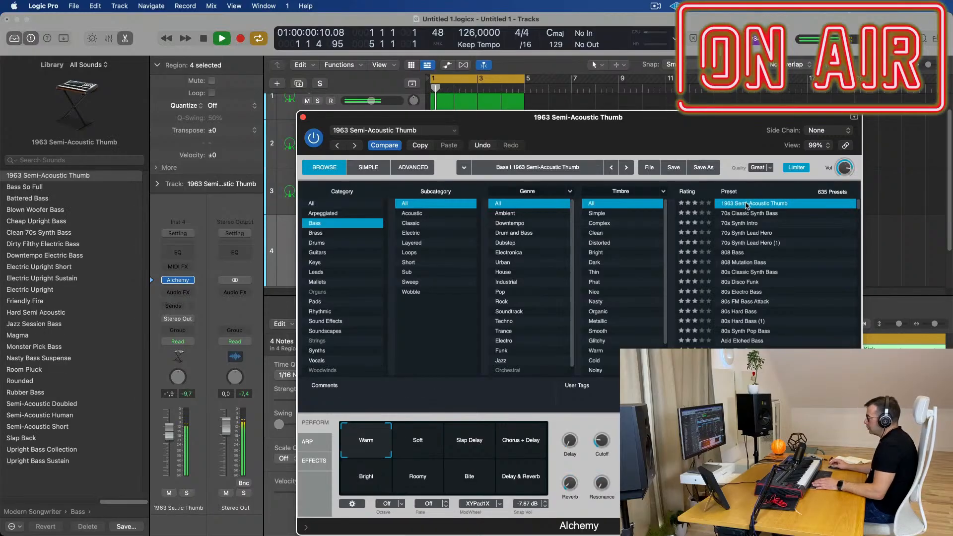
{"action": "left_click", "coordinate": [750, 214]}
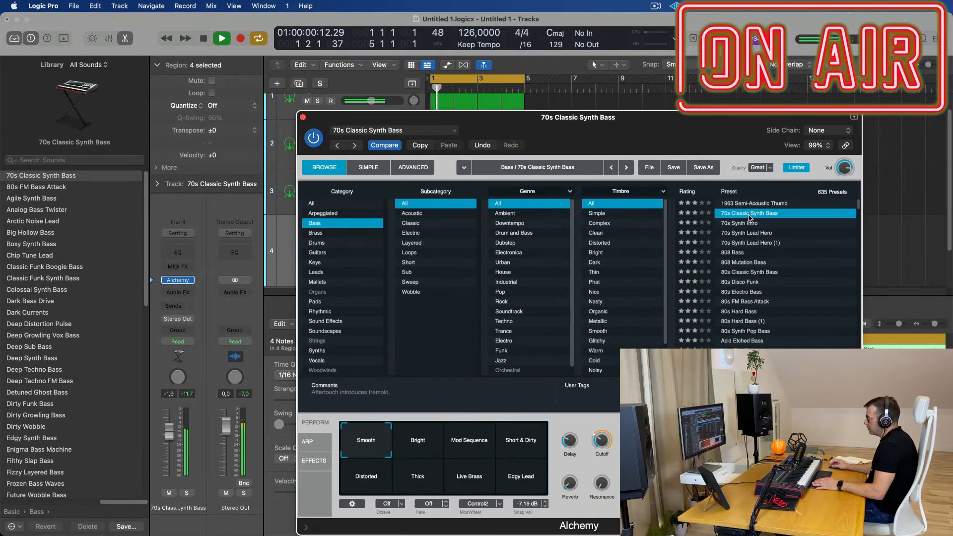
{"action": "left_click", "coordinate": [749, 223]}
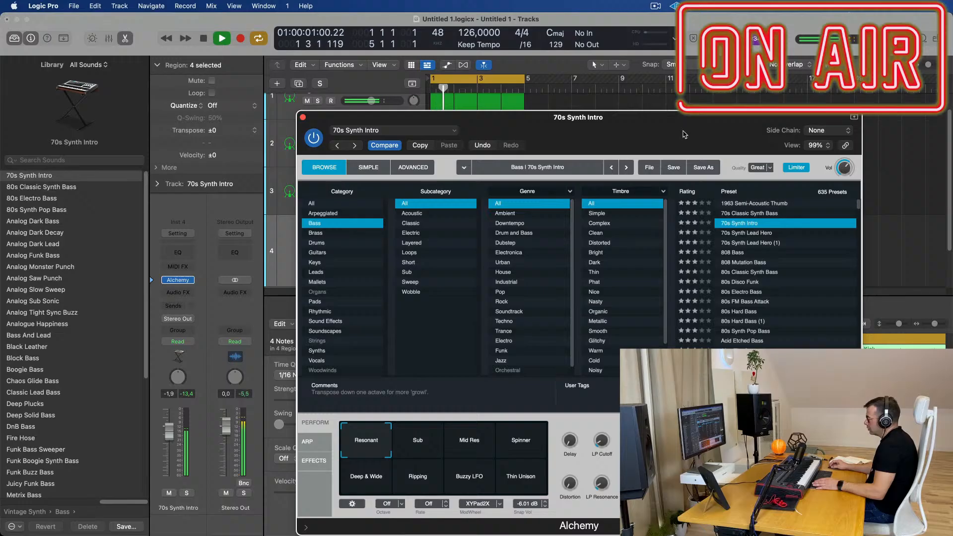
Transpose all notes in the four bass regions down one octave and play back the result
{"action": "left_click_drag", "start_coordinate": [668, 122], "coordinate": [711, 389]}
{"action": "left_click", "coordinate": [557, 221]}
{"action": "key", "text": "space"}
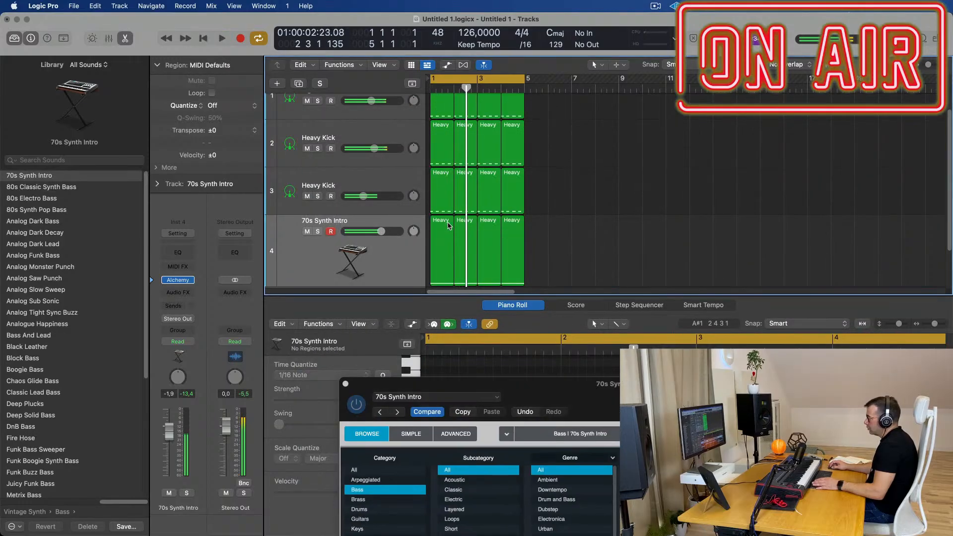
{"action": "left_click", "coordinate": [449, 225]}
{"action": "key", "text": "shift+f"}
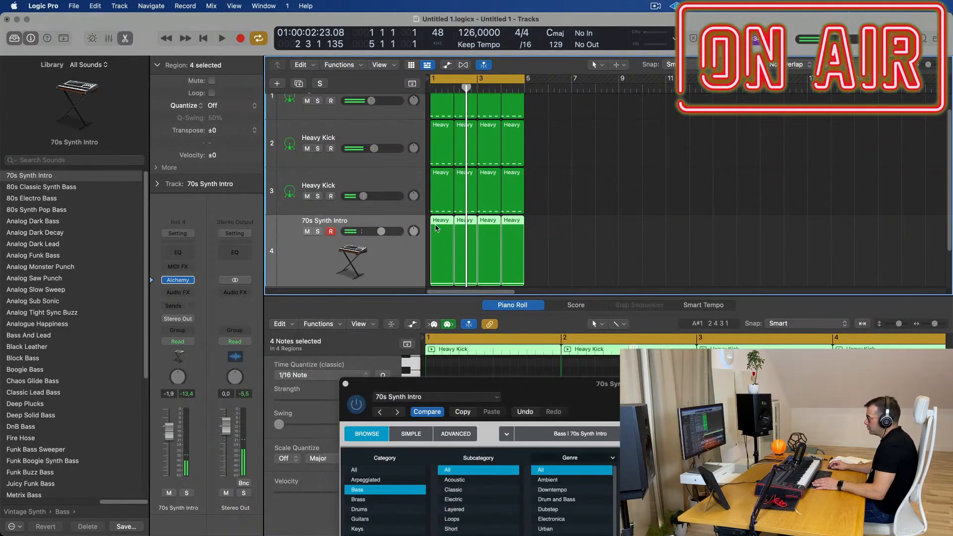
{"action": "left_click_drag", "start_coordinate": [500, 384], "coordinate": [745, 20]}
{"action": "left_click", "coordinate": [467, 399]}
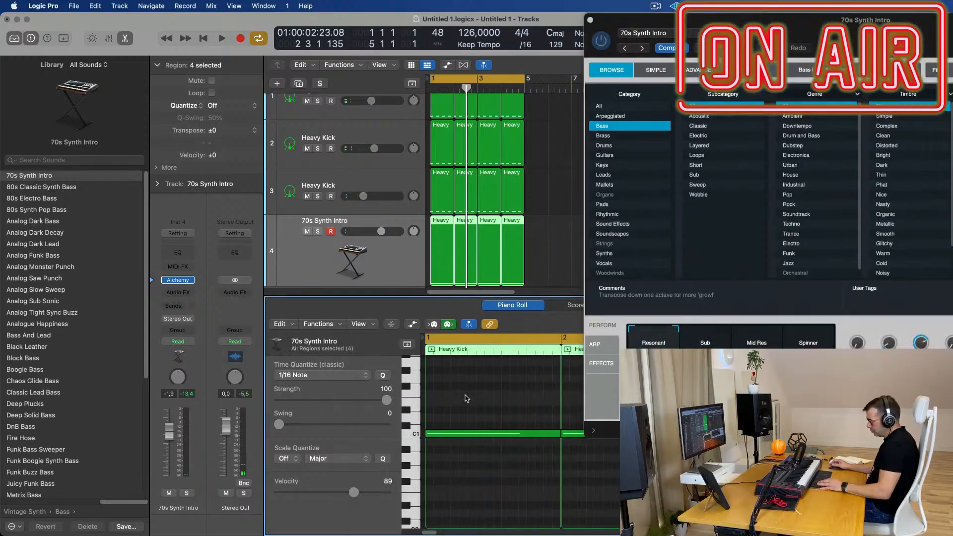
{"action": "key", "text": "super+a"}
{"action": "key", "text": "alt+shift+Down"}
{"action": "key", "text": "space"}
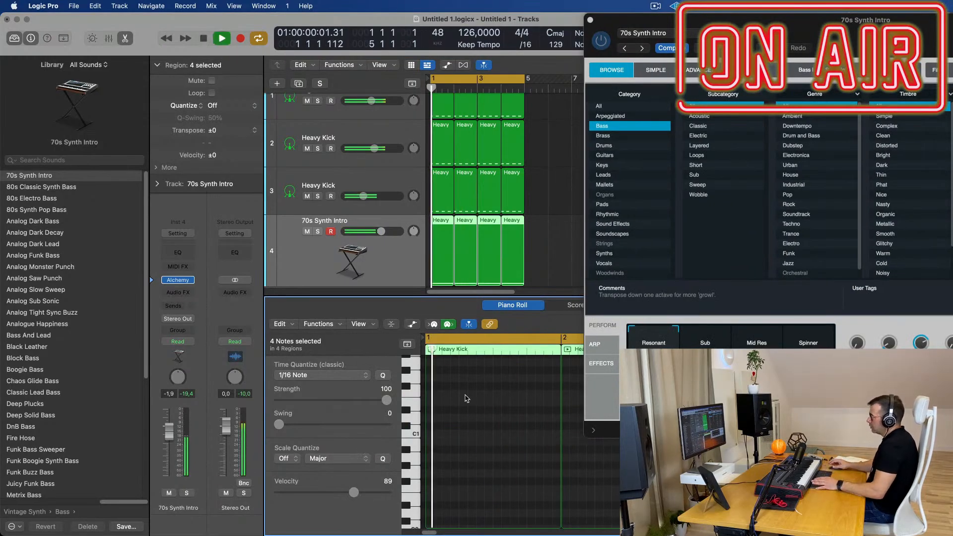
{"action": "key", "text": "space"}
Audition the lowered bass line with the kicks and load Alchemy's 70s Classic Synth Bass preset
{"action": "left_click_drag", "start_coordinate": [823, 53], "coordinate": [631, 127]}
{"action": "key", "text": "space"}
{"action": "key", "text": "space"}
{"action": "key", "text": "space"}
{"action": "key", "text": "space"}
{"action": "key", "text": "space"}
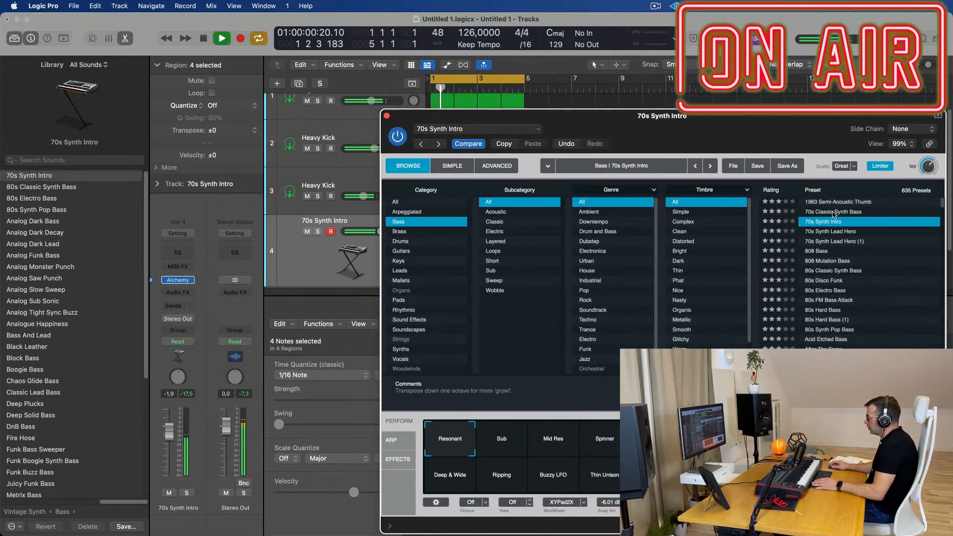
{"action": "left_click", "coordinate": [834, 212]}
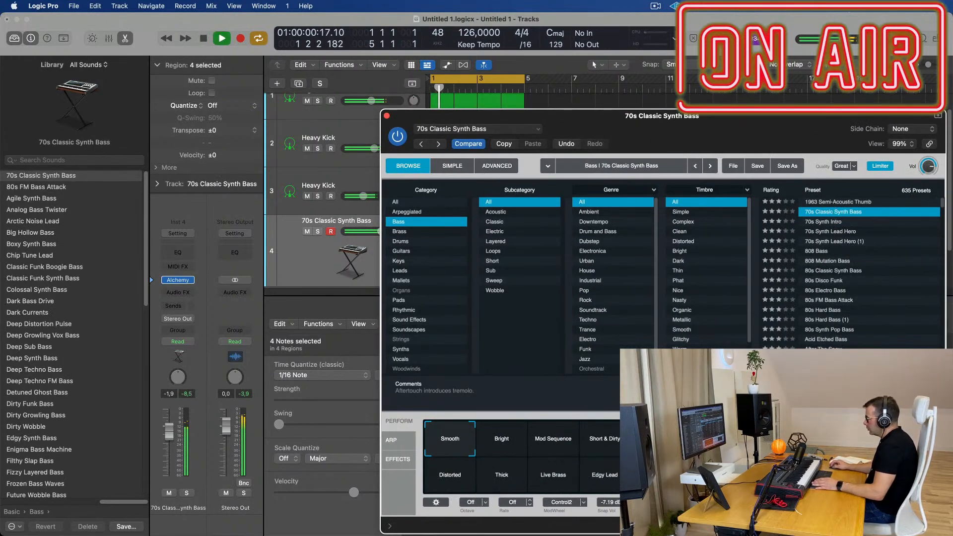
{"action": "left_click_drag", "start_coordinate": [717, 127], "coordinate": [643, 129]}
{"action": "key", "text": "space"}
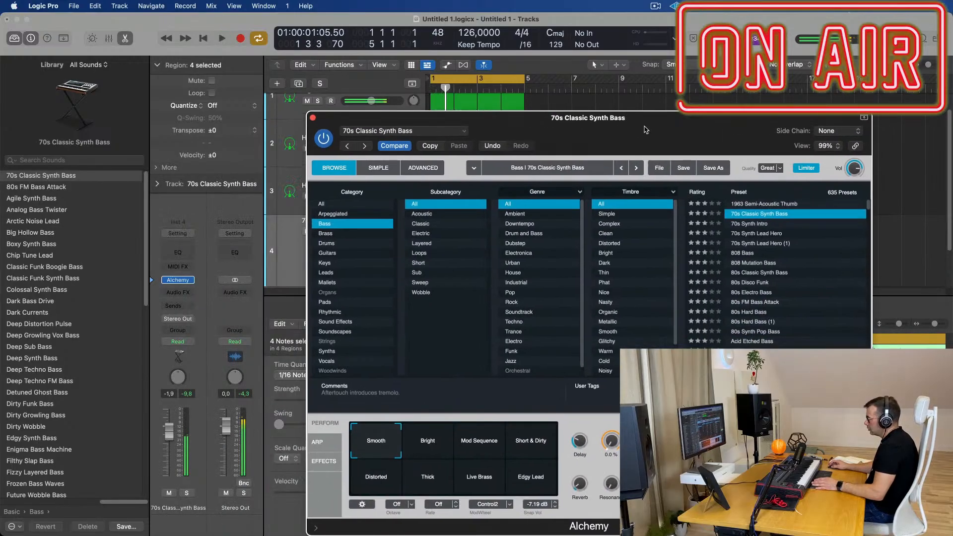
{"action": "key", "text": "space"}
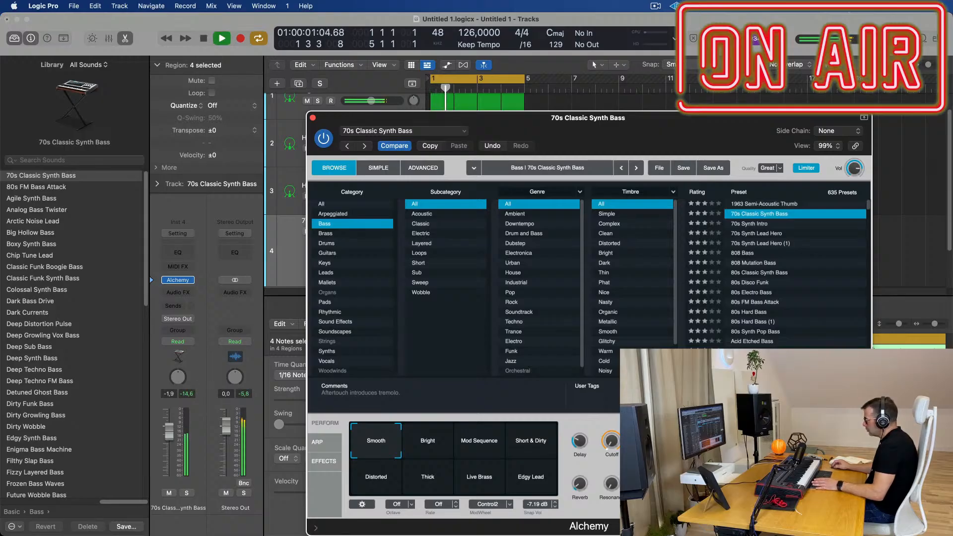
Audition the Bright, Mod Sequence and Short & Dirty performance snapshots and return to Smooth
{"action": "left_click_drag", "start_coordinate": [646, 118], "coordinate": [600, 87]}
{"action": "left_click", "coordinate": [377, 417]}
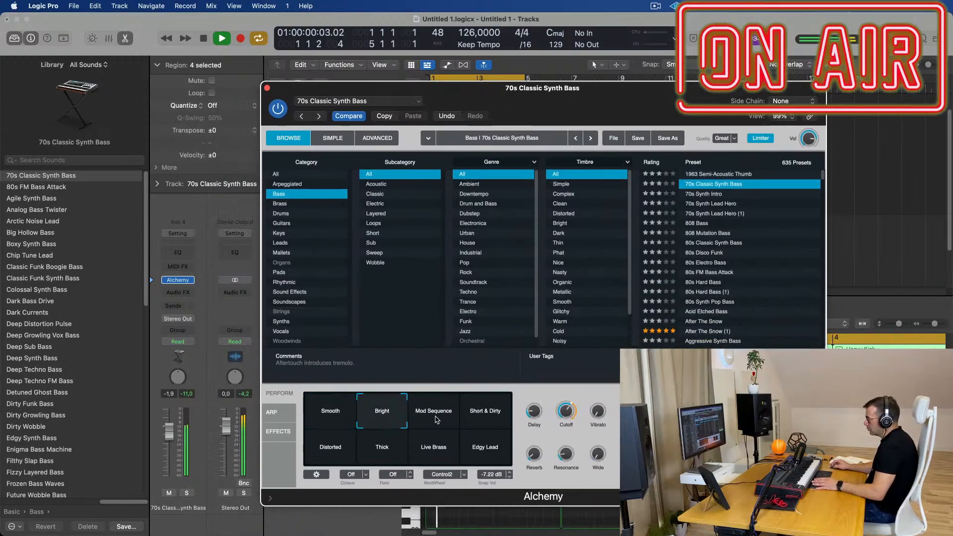
{"action": "left_click", "coordinate": [431, 416]}
{"action": "left_click", "coordinate": [478, 417]}
{"action": "left_click", "coordinate": [333, 412]}
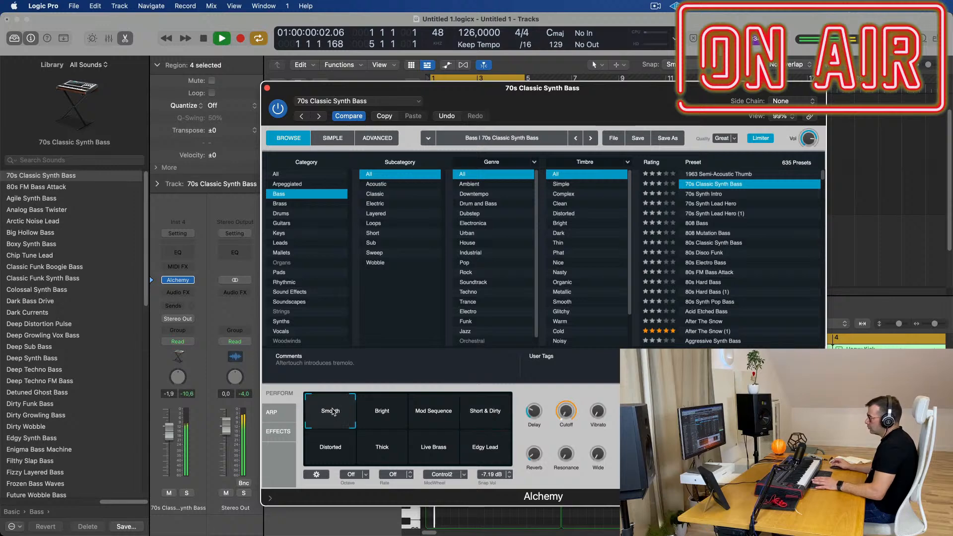
Shorten the AHDSR 1 envelope in Alchemy's advanced settings and close the synth
{"action": "left_click", "coordinate": [339, 137]}
{"action": "left_click", "coordinate": [377, 138]}
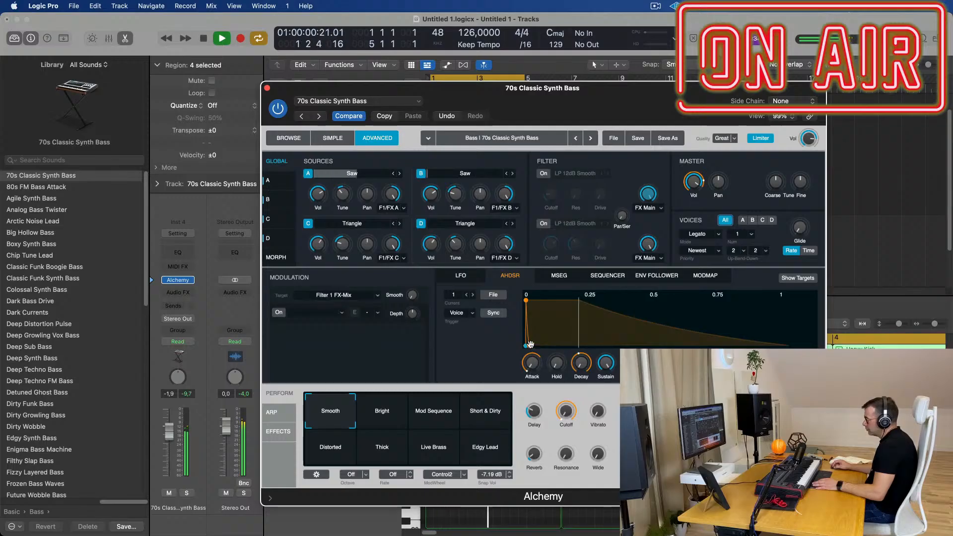
{"action": "left_click_drag", "start_coordinate": [530, 344], "coordinate": [489, 346]}
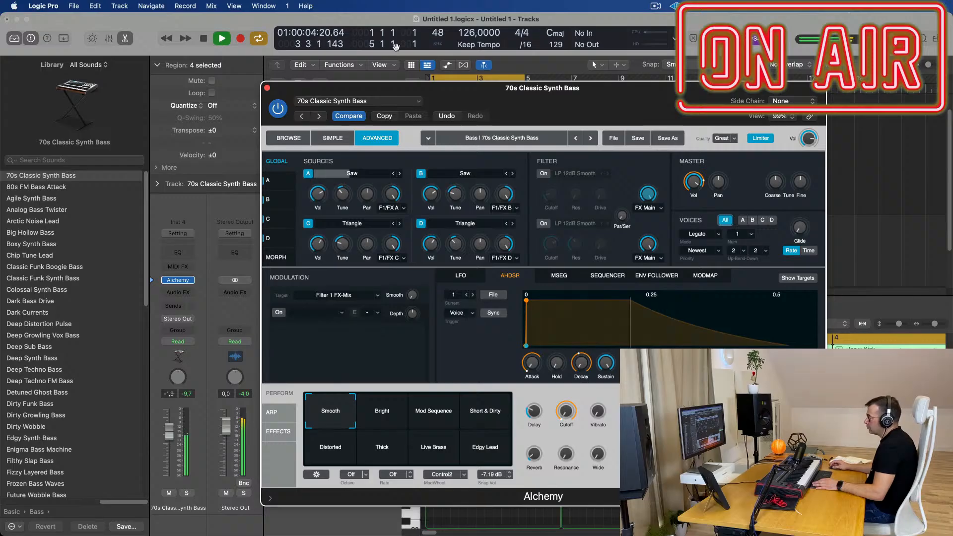
{"action": "left_click_drag", "start_coordinate": [519, 105], "coordinate": [539, 122]}
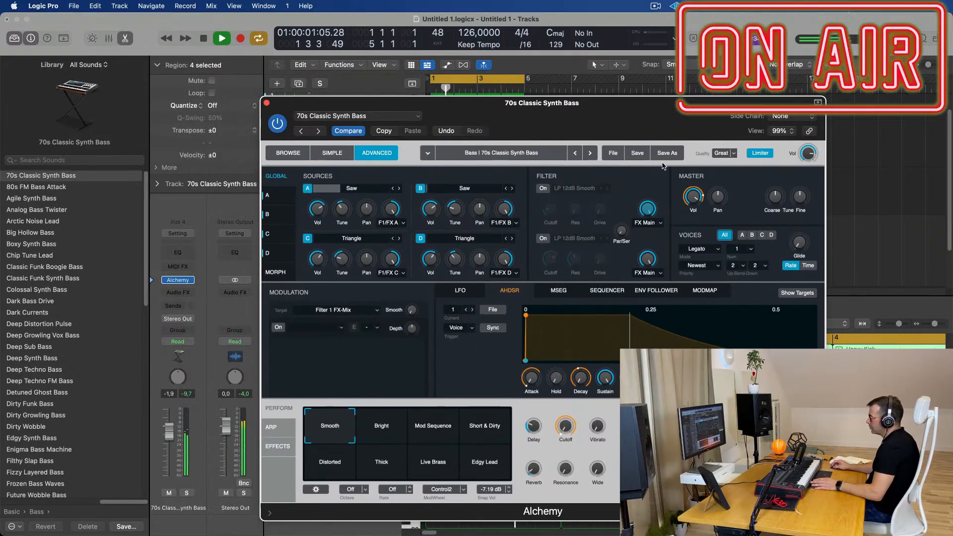
{"action": "left_click", "coordinate": [267, 104]}
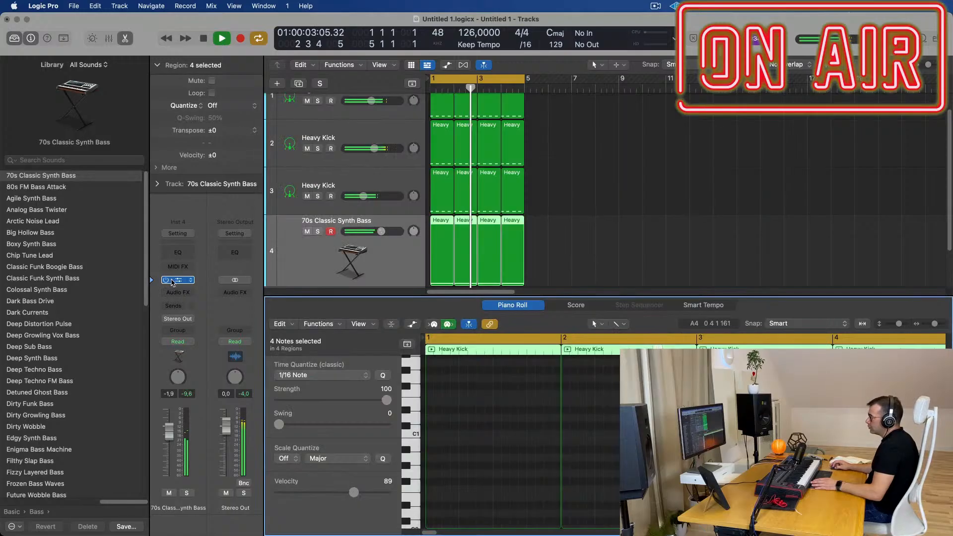
Add a Channel EQ to the 70s Classic Synth Bass track with its high-cut band set between 100 and 200 Hz
{"action": "left_click", "coordinate": [178, 252]}
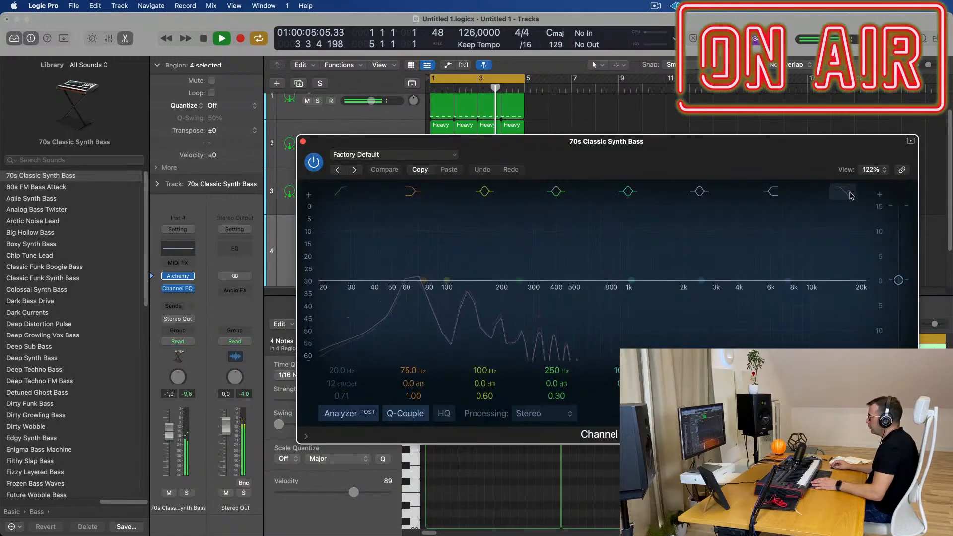
{"action": "left_click_drag", "start_coordinate": [916, 281], "coordinate": [449, 279]}
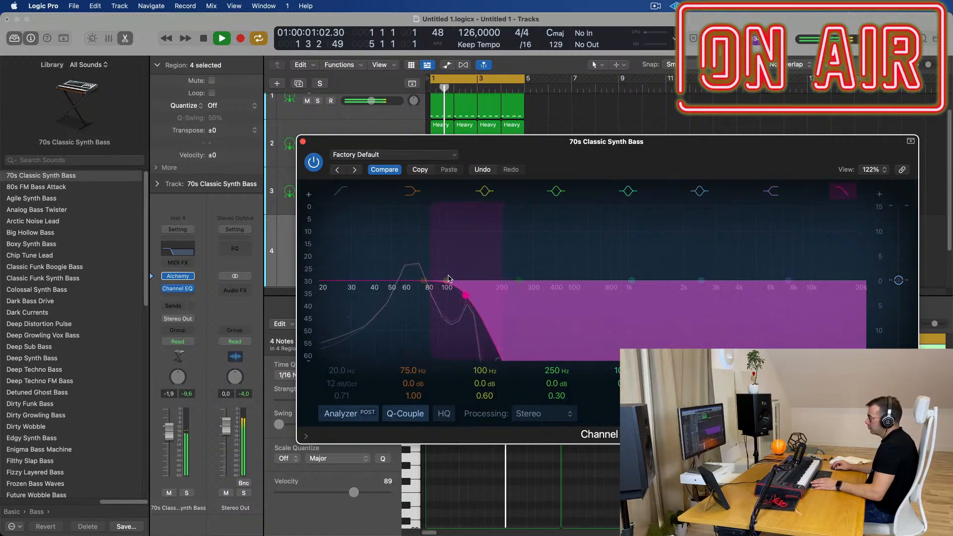
{"action": "left_click", "coordinate": [302, 142]}
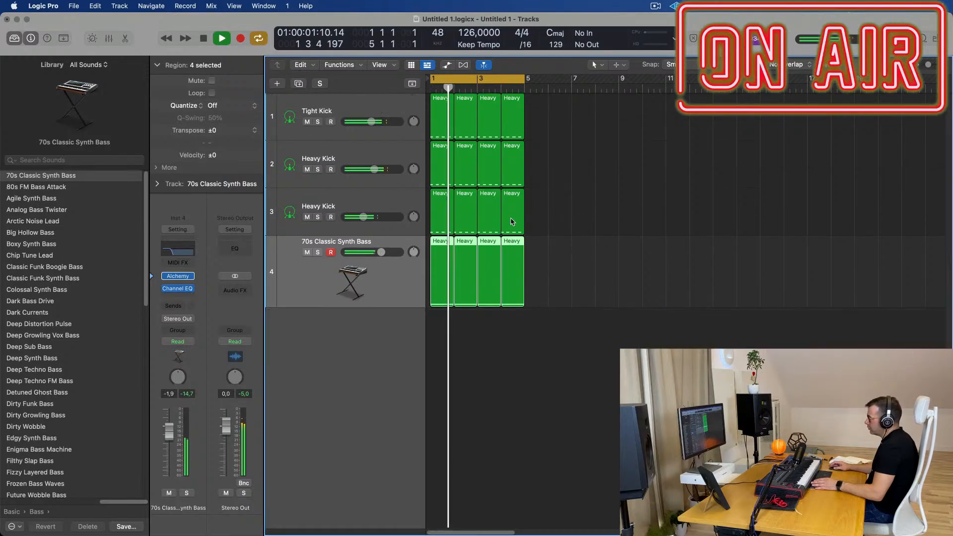
Transpose the bass notes down one octave from C2 to C1 and audition the loop from the start
{"action": "scroll", "coordinate": [514, 421], "scroll_direction": "up", "scroll_amount": 4}
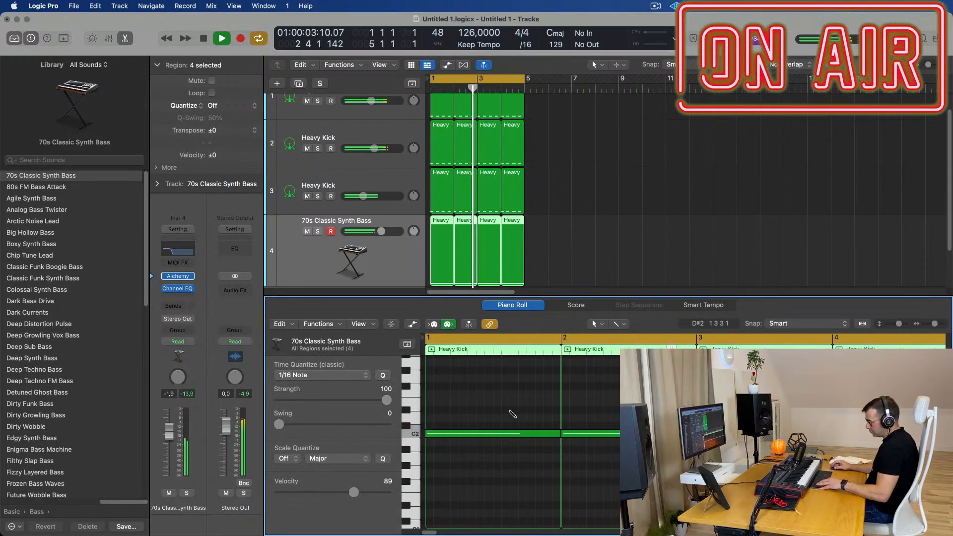
{"action": "key", "text": "alt+shift+Down"}
{"action": "key", "text": "Return"}
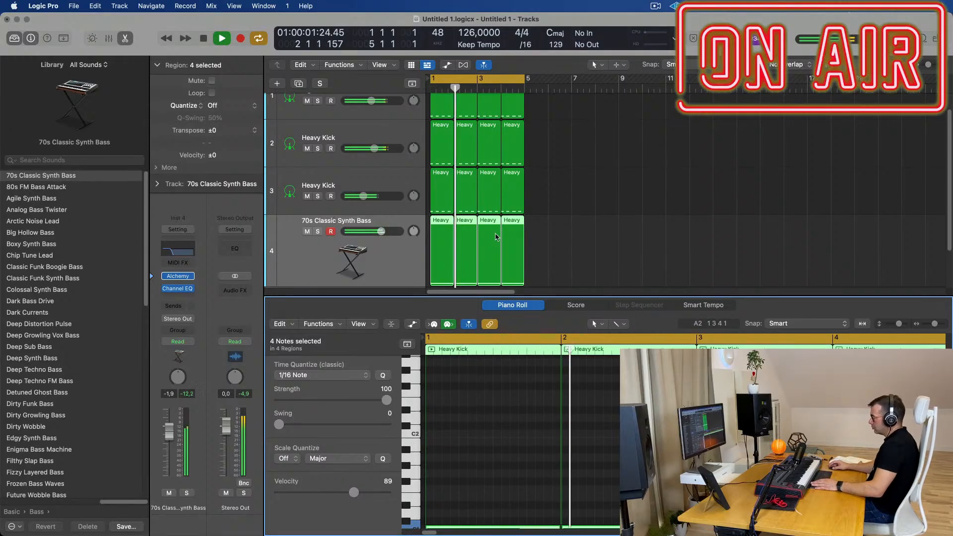
{"action": "left_click", "coordinate": [293, 266]}
{"action": "key", "text": "Return"}
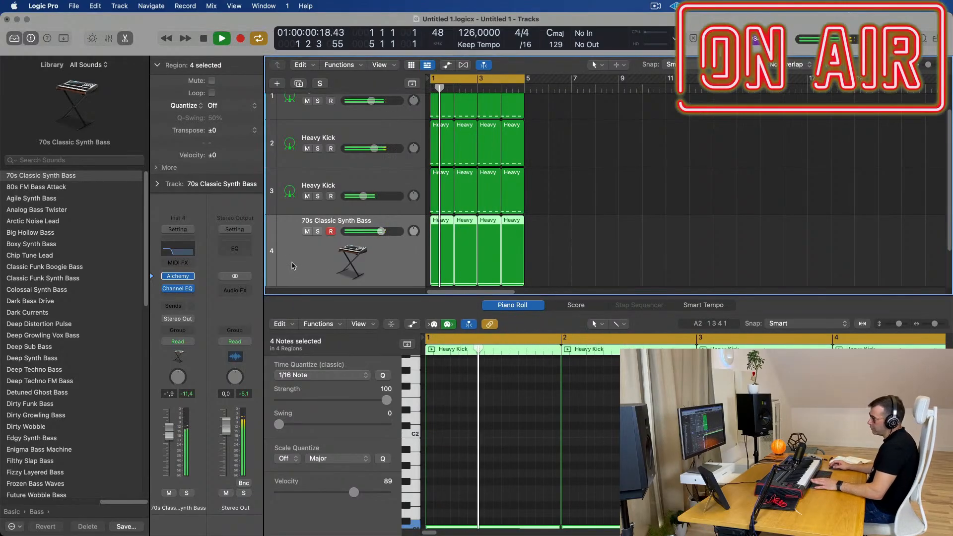
{"action": "key", "text": "Return"}
Insert a Compressor after the Channel EQ on the 70s Classic Synth Bass track
{"action": "left_click", "coordinate": [183, 296]}
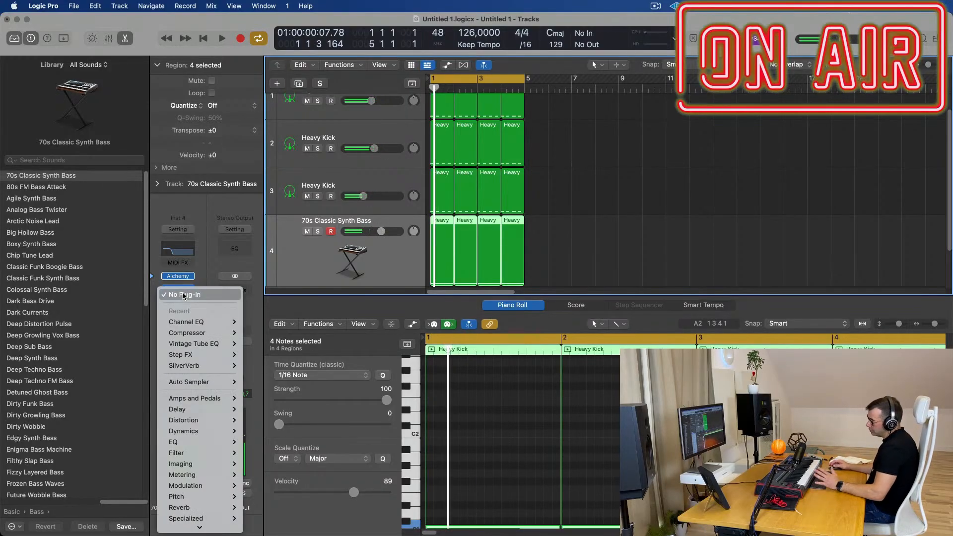
{"action": "left_click", "coordinate": [183, 296]}
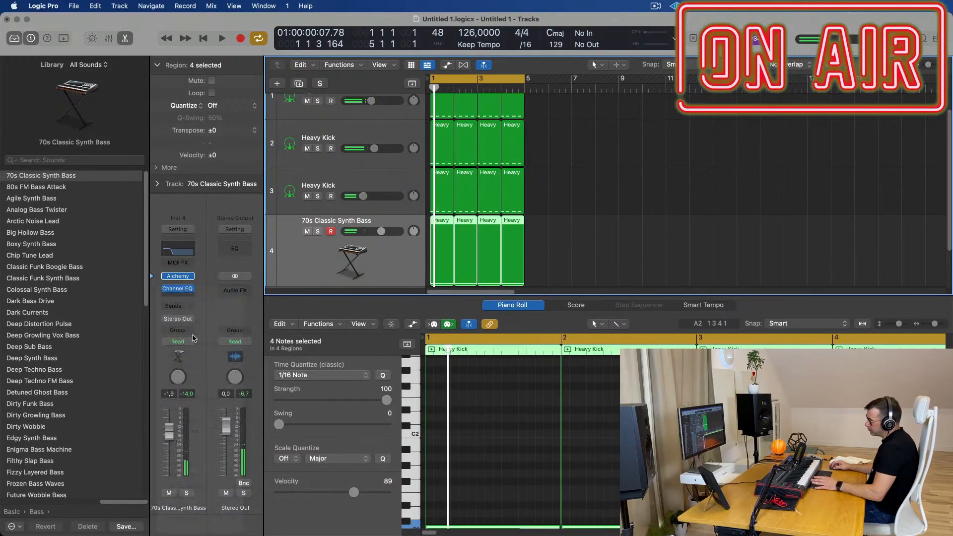
{"action": "left_click", "coordinate": [186, 297]}
{"action": "mouse_move", "coordinate": [194, 340]}
{"action": "left_click", "coordinate": [272, 340]}
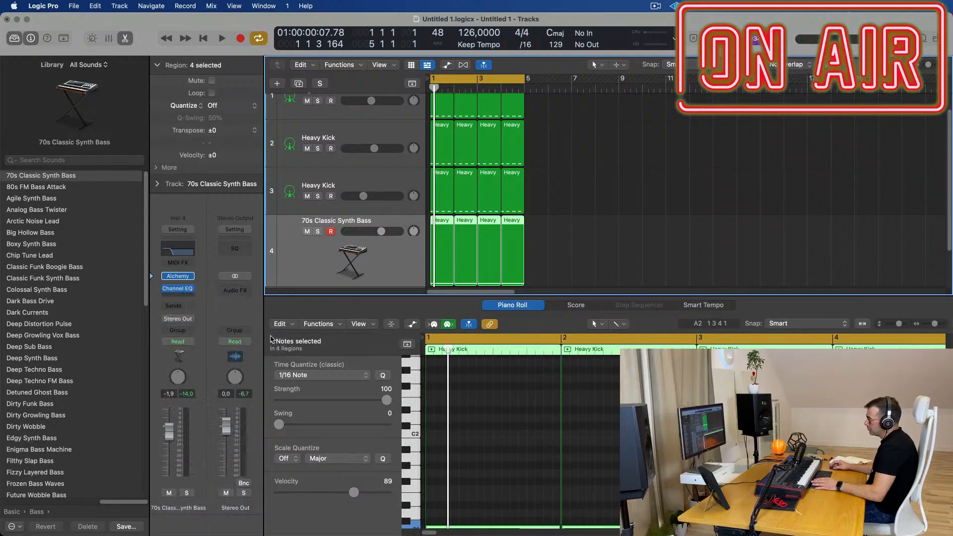
Stop playback and set the compressor's side chain source to Tight Kick (Inst 1)
{"action": "left_click_drag", "start_coordinate": [637, 145], "coordinate": [585, 142]}
{"action": "key", "text": "space"}
{"action": "left_click", "coordinate": [720, 153]}
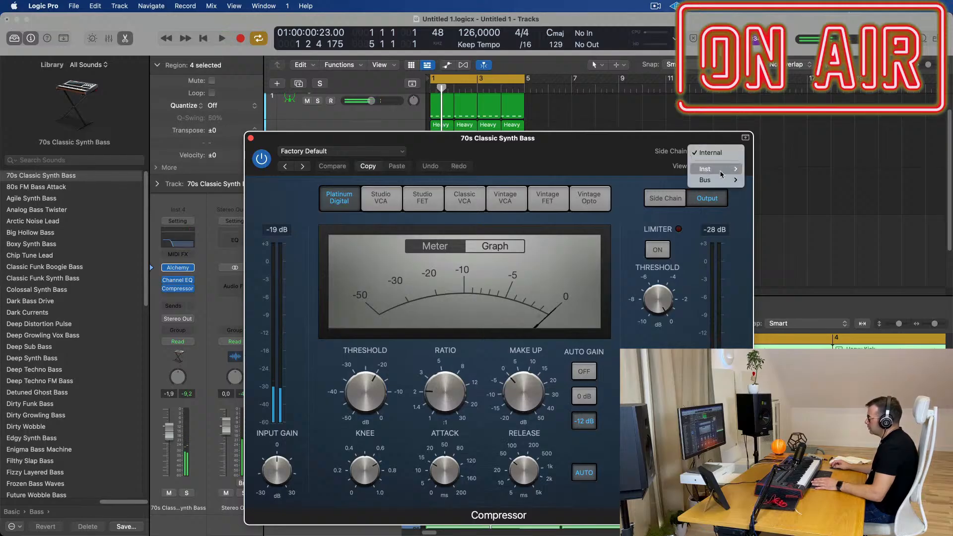
{"action": "mouse_move", "coordinate": [722, 174]}
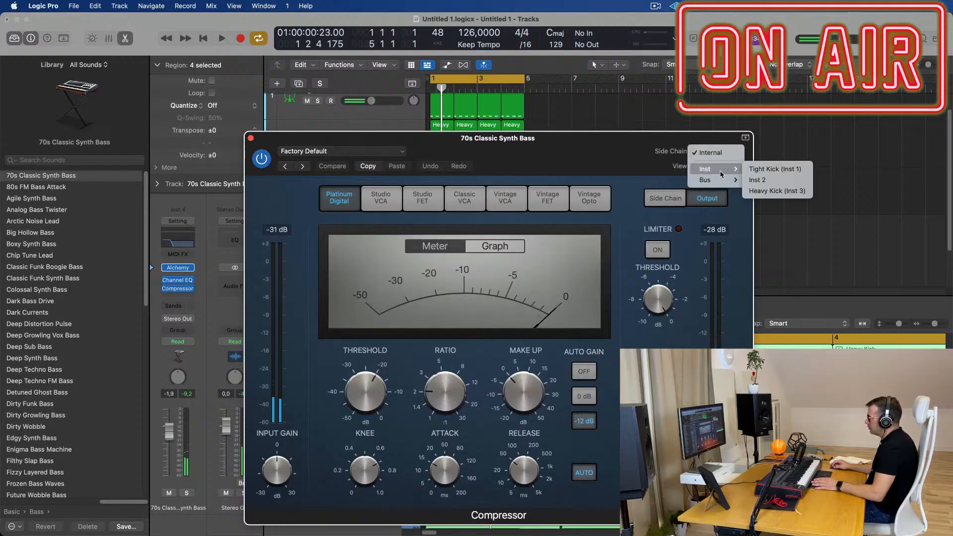
{"action": "left_click", "coordinate": [781, 171]}
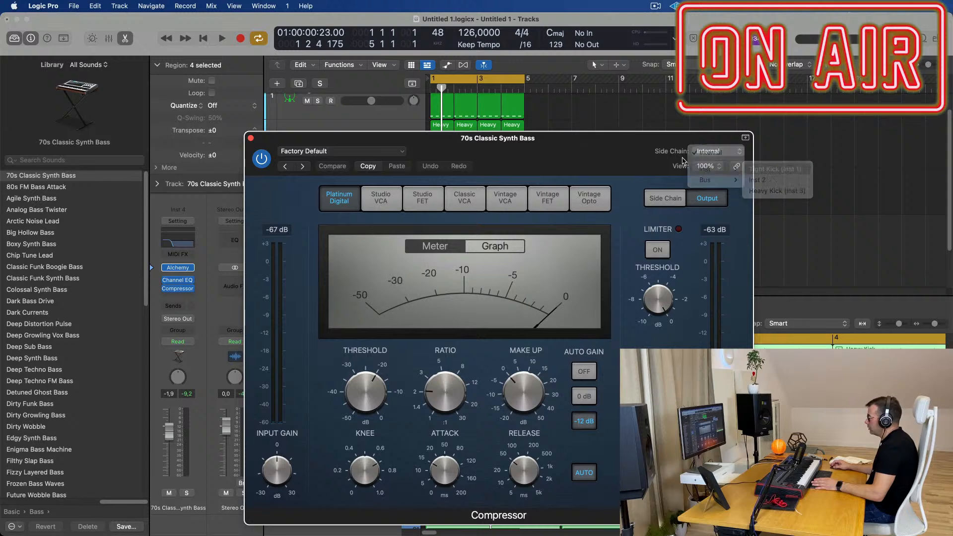
{"action": "left_click_drag", "start_coordinate": [583, 145], "coordinate": [630, 146]}
Tune the bass compressor during playback to a ratio of about 4.1:1, a shorter attack and auto gain off, with the threshold fine-tuned
{"action": "key", "text": "space"}
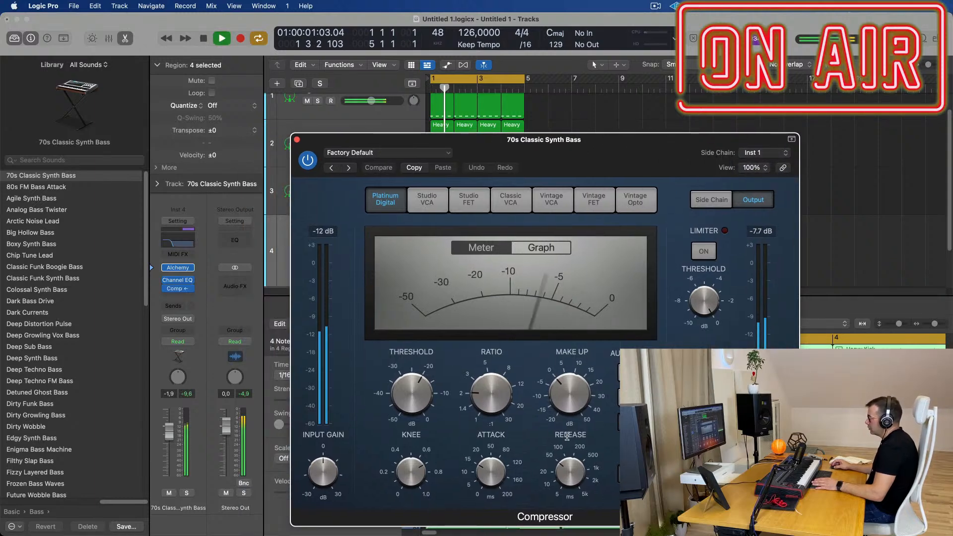
{"action": "key", "text": "space"}
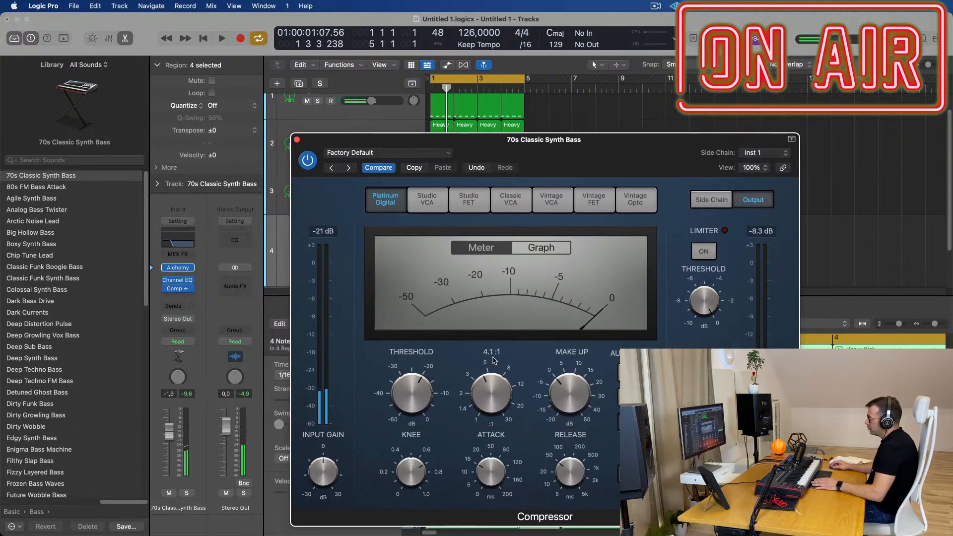
{"action": "key", "text": "space"}
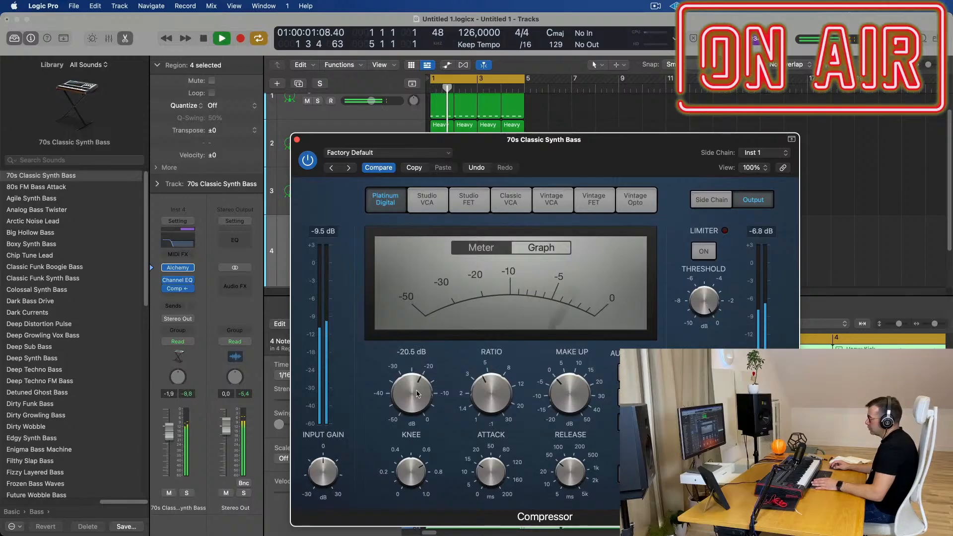
{"action": "left_click_drag", "start_coordinate": [417, 393], "coordinate": [419, 389]}
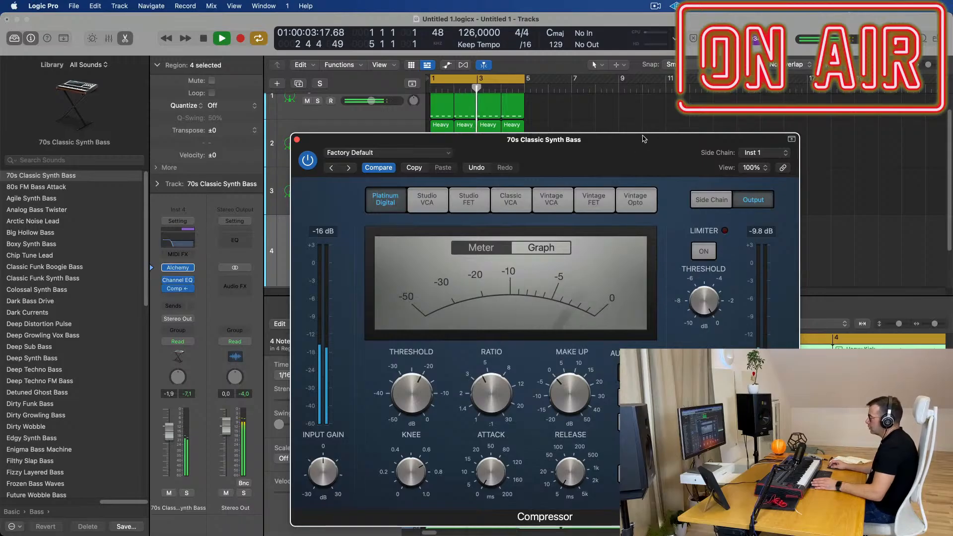
{"action": "left_click_drag", "start_coordinate": [643, 139], "coordinate": [735, 111]}
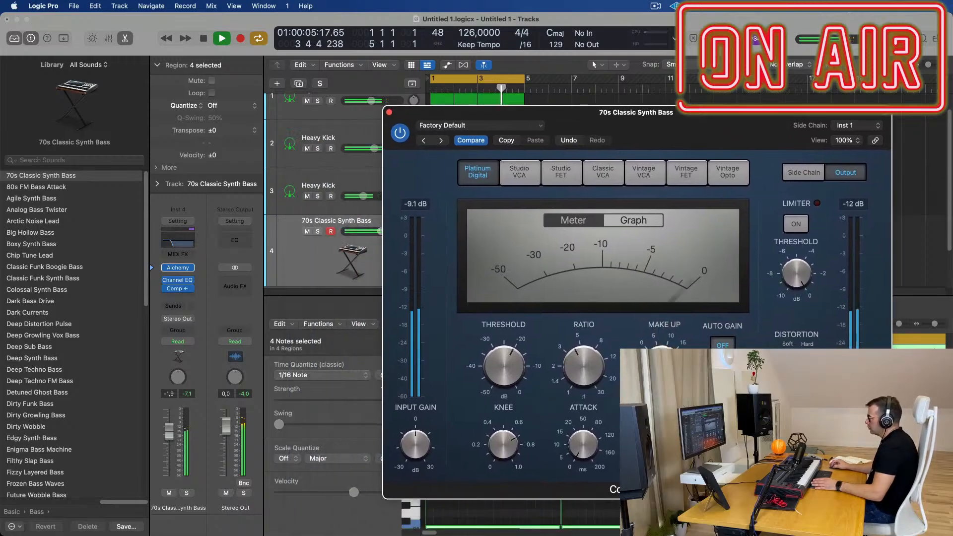
{"action": "left_click_drag", "start_coordinate": [696, 98], "coordinate": [663, 154]}
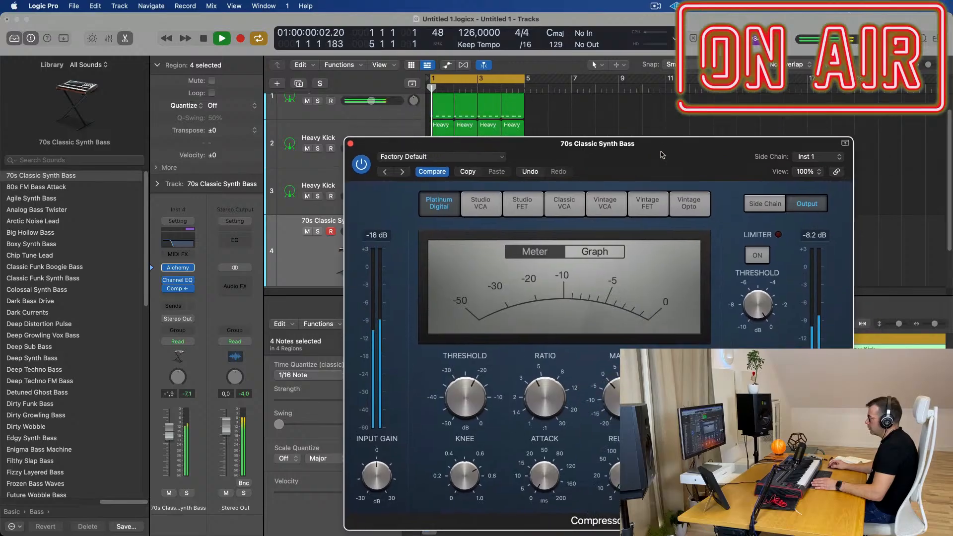
{"action": "left_click", "coordinate": [351, 144]}
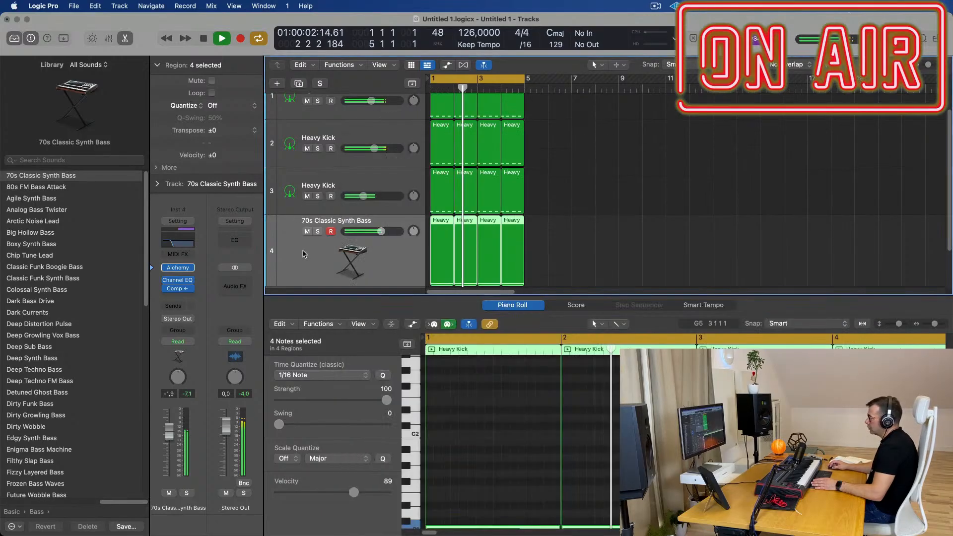
Change Alchemy's source A on the bass track to Dark 1 and close the synth
{"action": "left_click", "coordinate": [175, 268]}
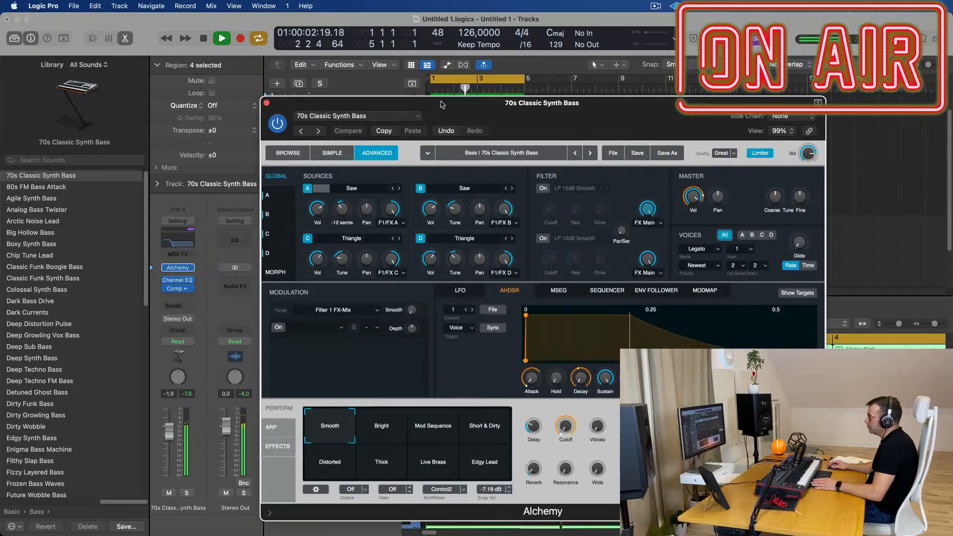
{"action": "left_click_drag", "start_coordinate": [461, 111], "coordinate": [530, 124]}
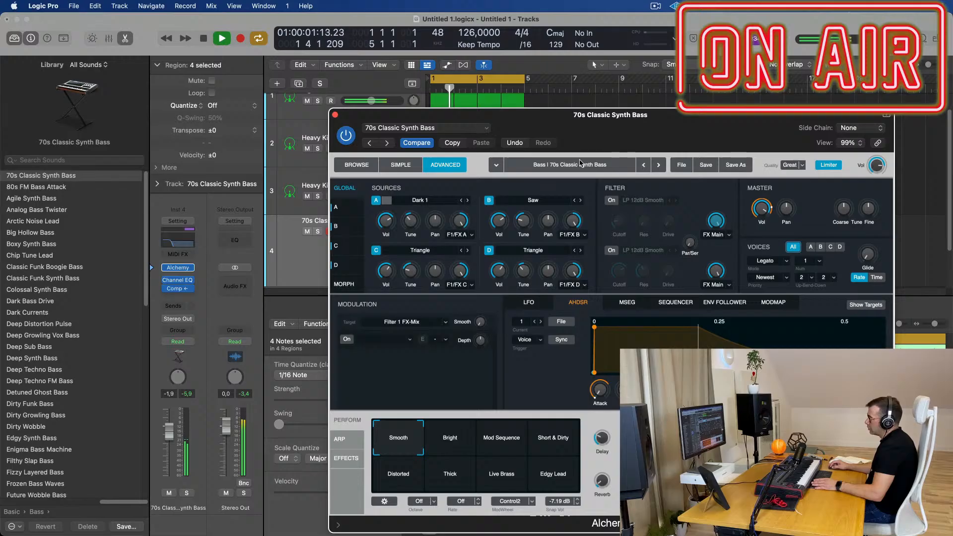
{"action": "left_click_drag", "start_coordinate": [666, 117], "coordinate": [572, 163]}
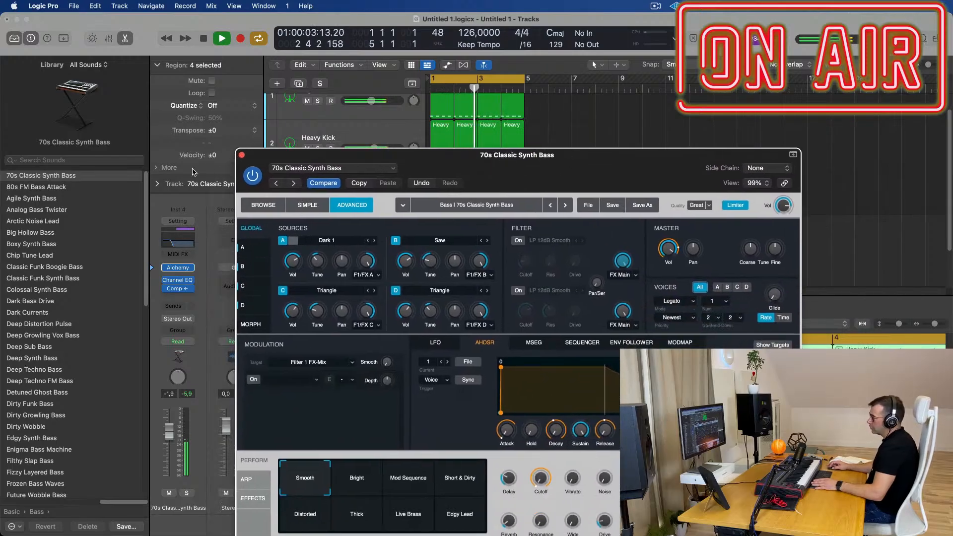
{"action": "left_click", "coordinate": [242, 155]}
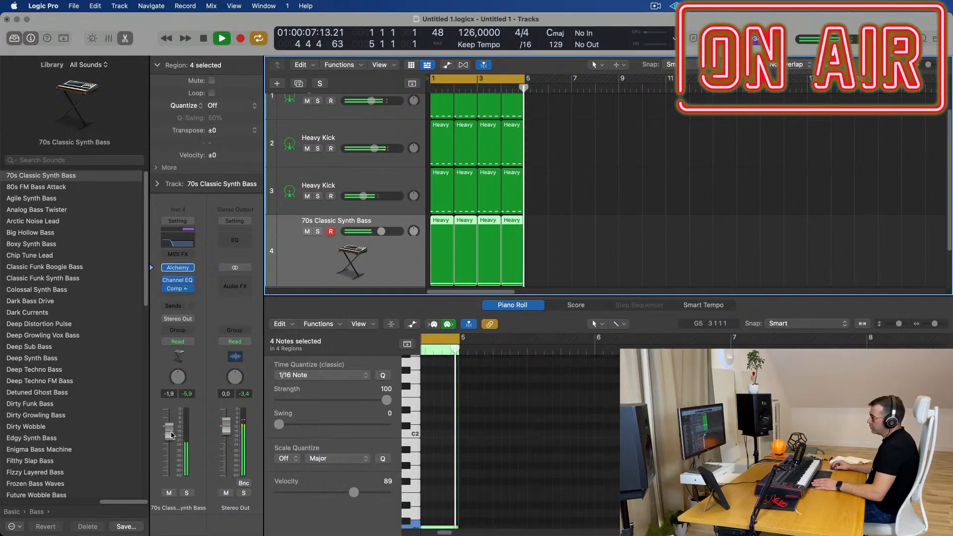
Balance the bass track against the kicks by lowering its volume to about -4.3 dB
{"action": "mouse_move", "coordinate": [169, 432]}
{"action": "left_mouse_down"}
{"action": "mouse_move", "coordinate": [171, 508]}
{"action": "mouse_move", "coordinate": [171, 451]}
{"action": "left_mouse_up"}
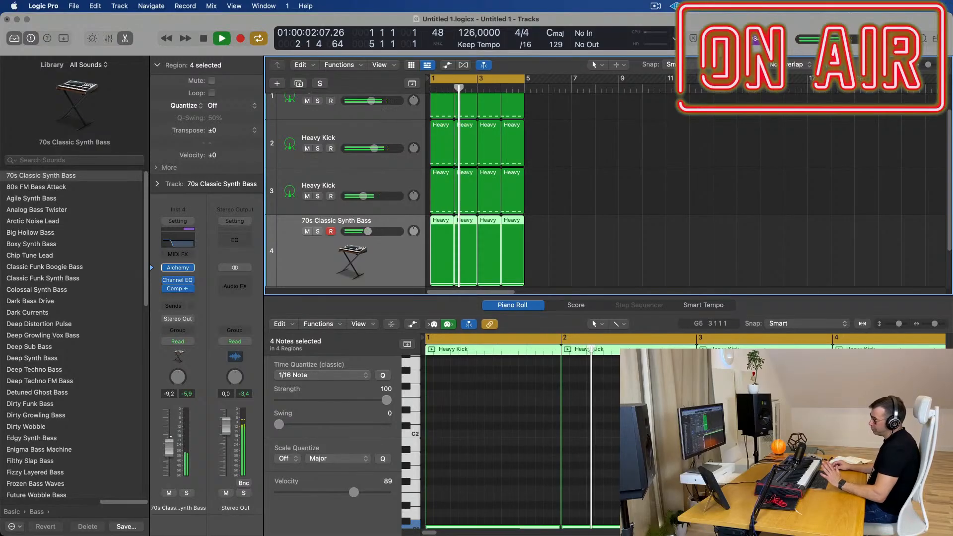
{"action": "left_click_drag", "start_coordinate": [170, 451], "coordinate": [167, 446]}
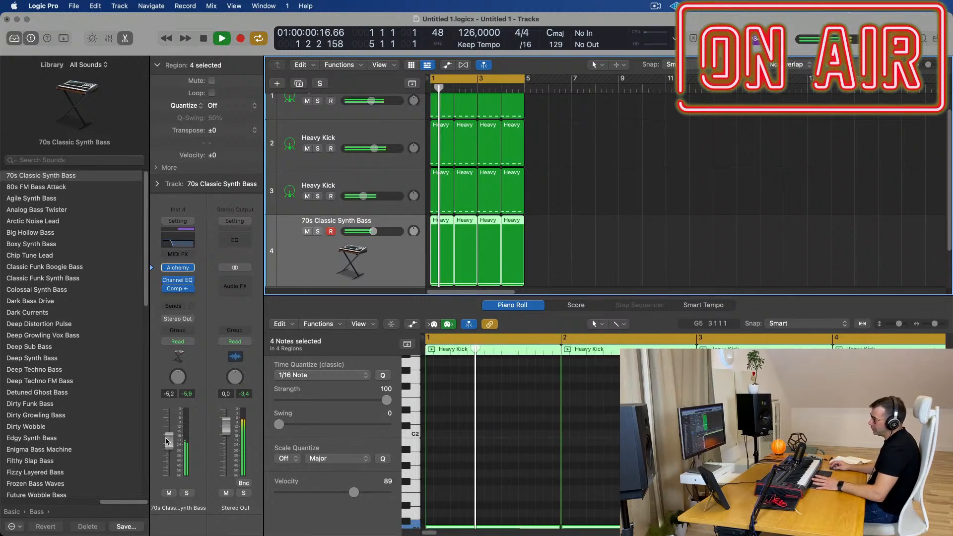
{"action": "left_click_drag", "start_coordinate": [169, 444], "coordinate": [168, 439]}
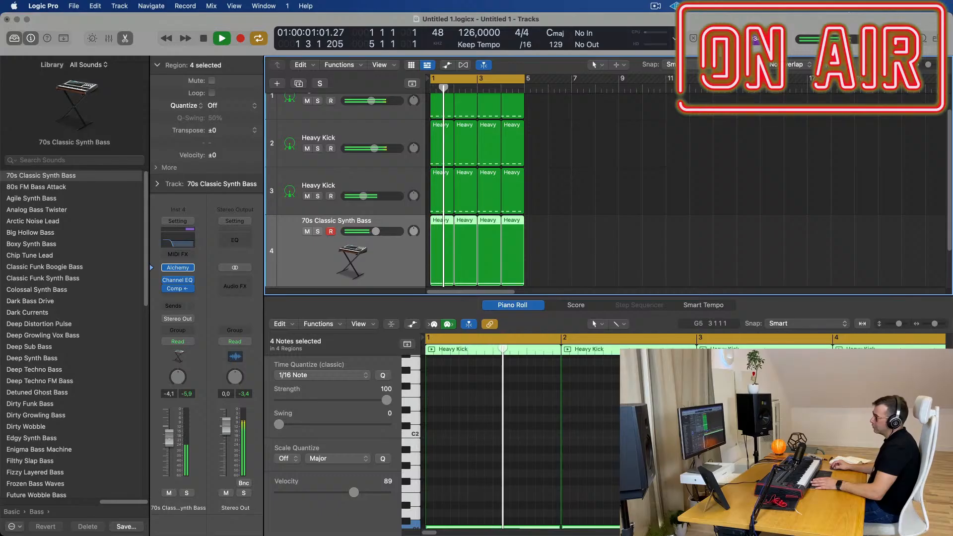
{"action": "left_click_drag", "start_coordinate": [170, 442], "coordinate": [170, 443]}
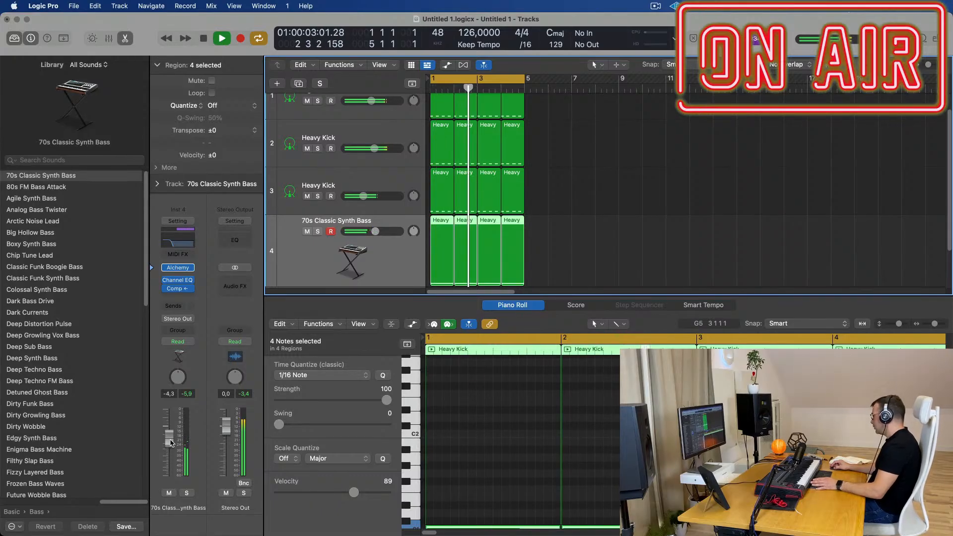
Duplicate the 70s Classic Synth Bass track with its settings and move the first bar's region onto the new track
{"action": "left_click", "coordinate": [641, 212]}
{"action": "left_click", "coordinate": [380, 268]}
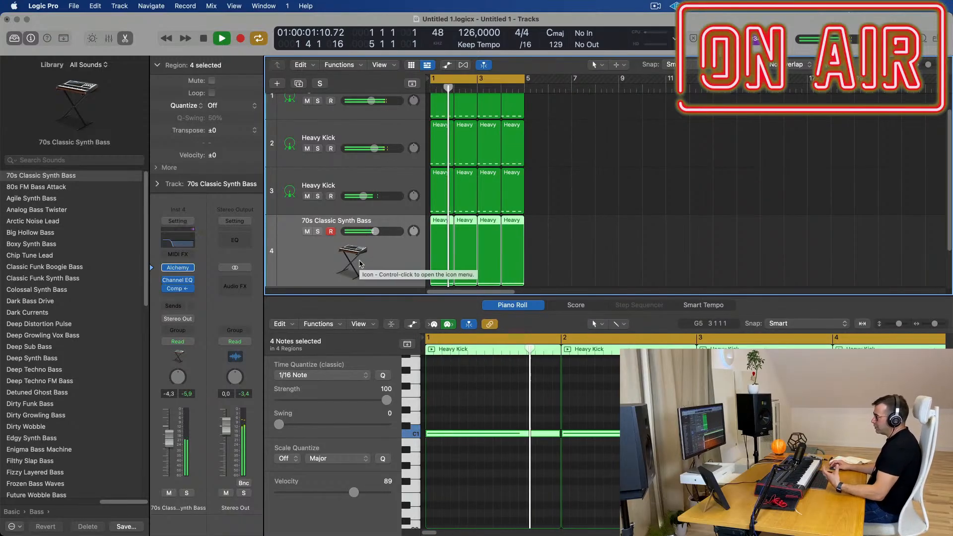
{"action": "left_click", "coordinate": [579, 253]}
{"action": "scroll", "coordinate": [579, 253], "scroll_direction": "down", "scroll_amount": 1}
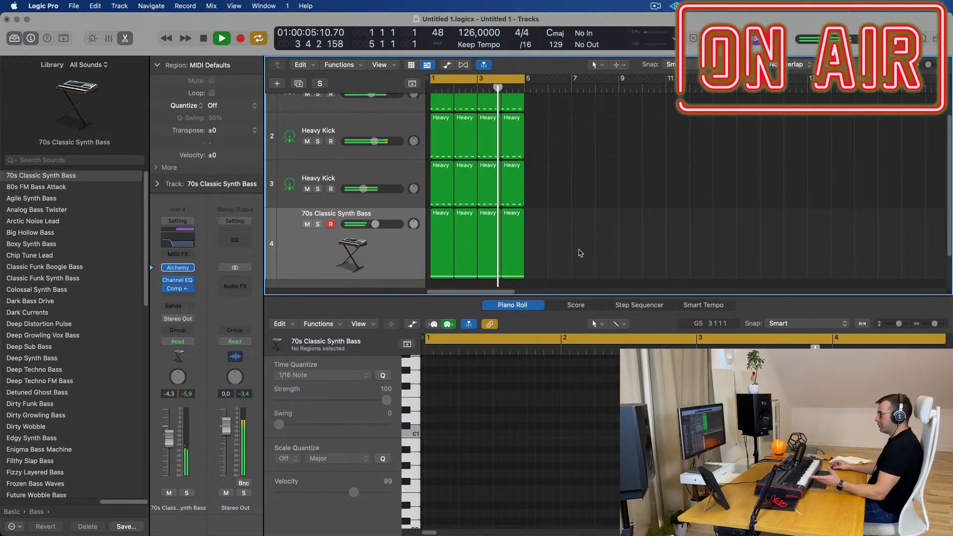
{"action": "left_click", "coordinate": [389, 251]}
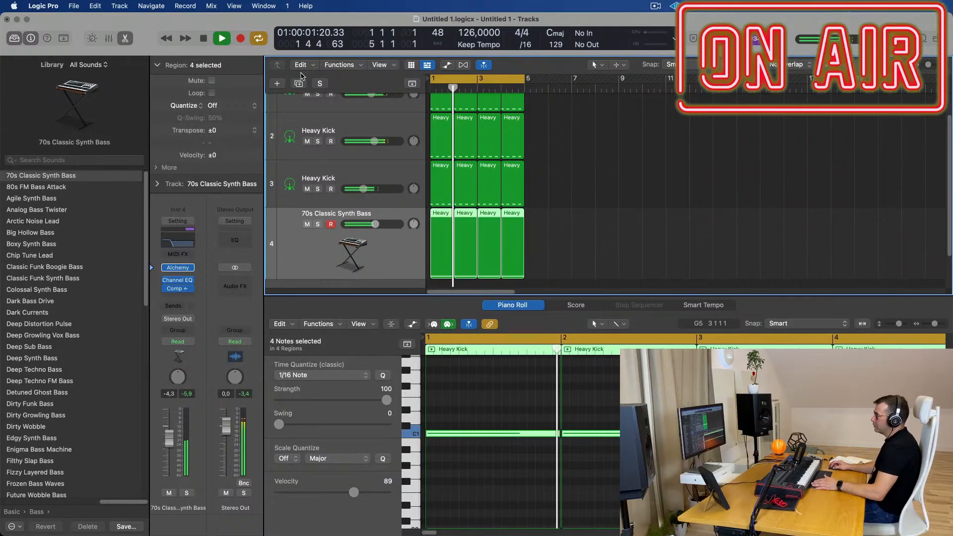
{"action": "key", "text": "super+d"}
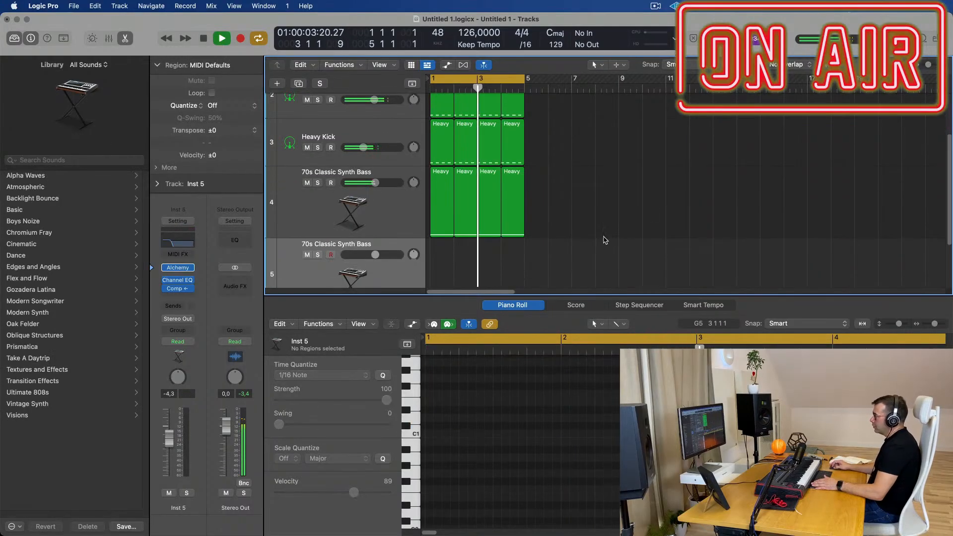
{"action": "left_click_drag", "start_coordinate": [444, 200], "coordinate": [444, 271]}
{"action": "key", "text": "space"}
Shorten the held C1 note to a sixteenth and copy it to form continuous sixteenth notes across the first bar
{"action": "left_click", "coordinate": [550, 434]}
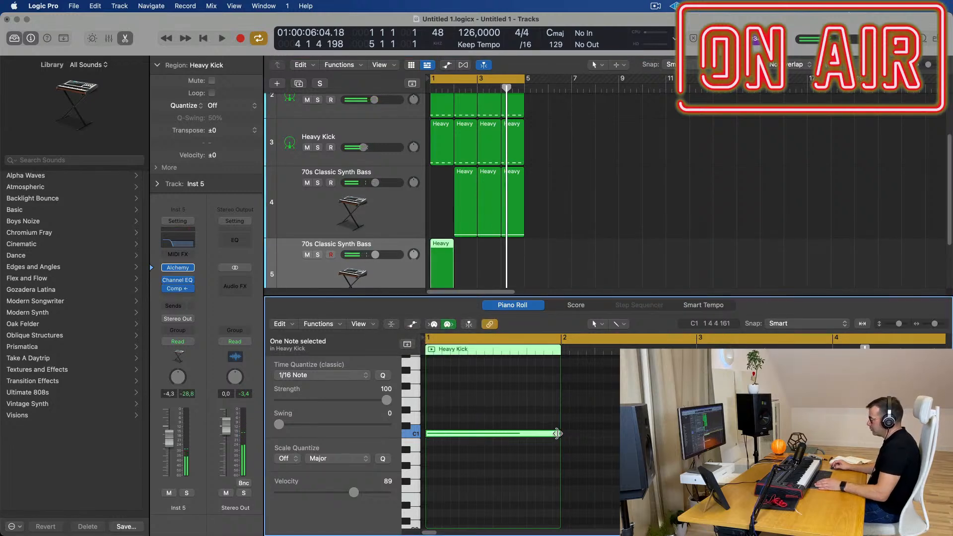
{"action": "left_click_drag", "start_coordinate": [557, 434], "coordinate": [439, 440]}
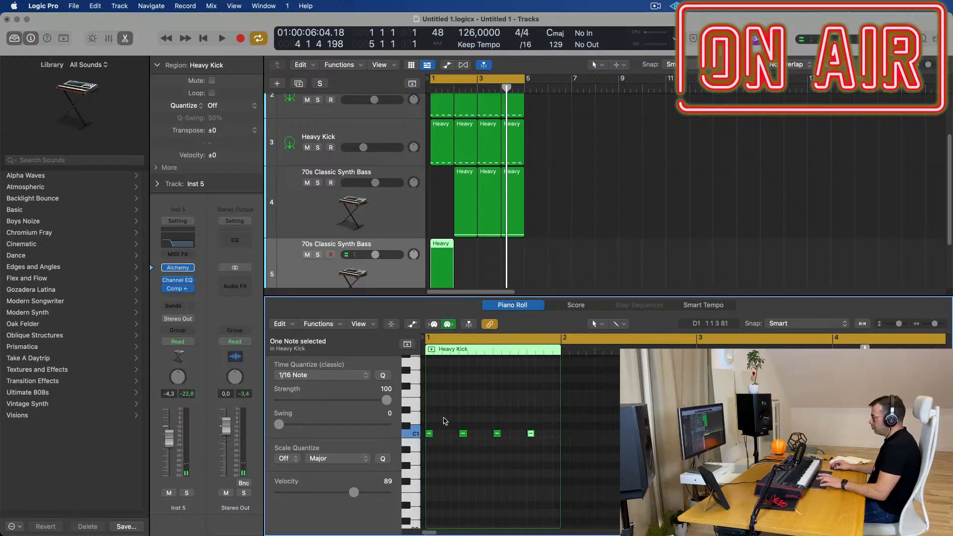
{"action": "left_click_drag", "start_coordinate": [433, 425], "coordinate": [571, 461]}
{"action": "key", "text": "super+Right"}
{"action": "key", "text": "super+Right"}
{"action": "key", "text": "super+Right"}
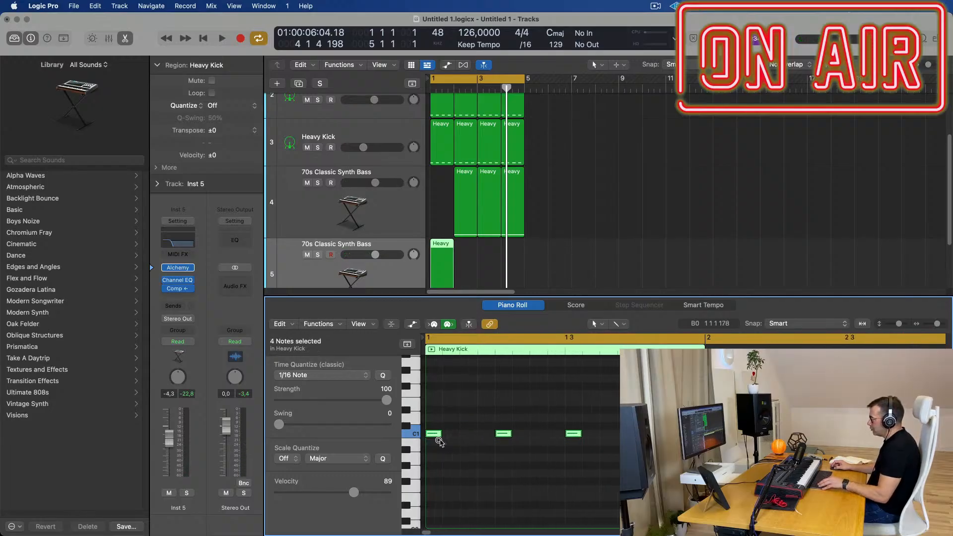
{"action": "left_click_drag", "start_coordinate": [442, 436], "coordinate": [522, 438]}
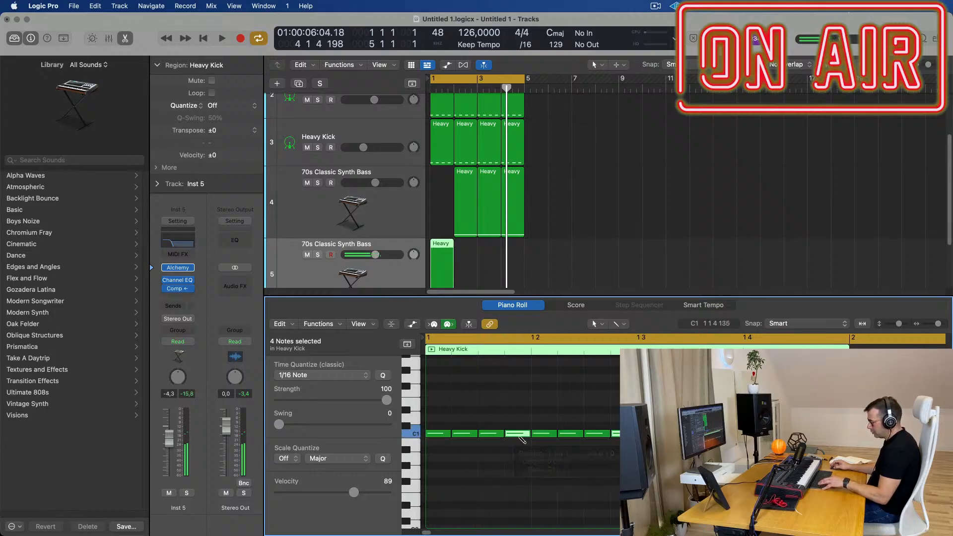
Fill the empty first bar of the held-note bass track with a copy of its bar 2 region and play the loop
{"action": "key", "text": "super+a"}
{"action": "key", "text": "space"}
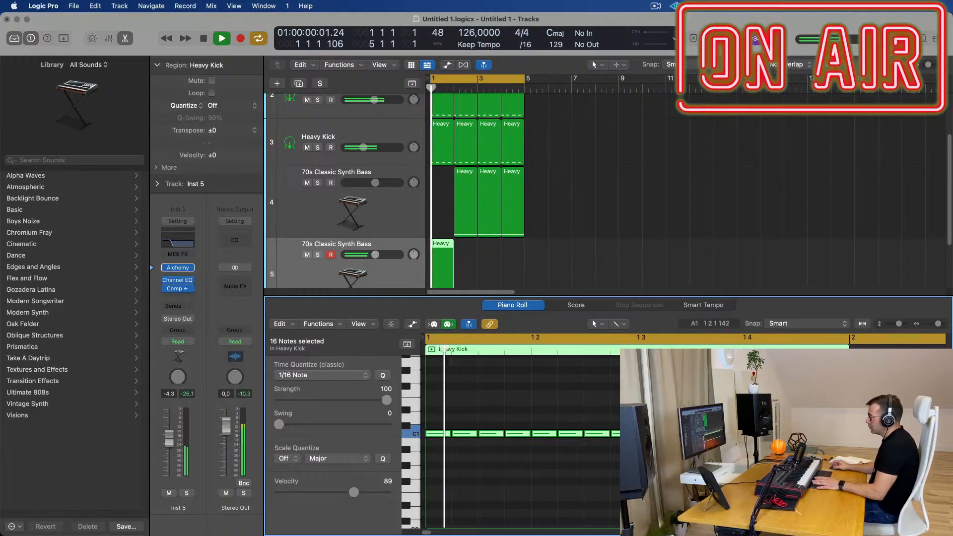
{"action": "key", "text": "space"}
{"action": "left_click", "coordinate": [460, 175]}
{"action": "left_click_drag", "start_coordinate": [452, 177], "coordinate": [430, 180]}
{"action": "left_click", "coordinate": [351, 242]}
{"action": "key", "text": "space"}
{"action": "key", "text": "super+Left"}
{"action": "key", "text": "super+Left"}
{"action": "key", "text": "space"}
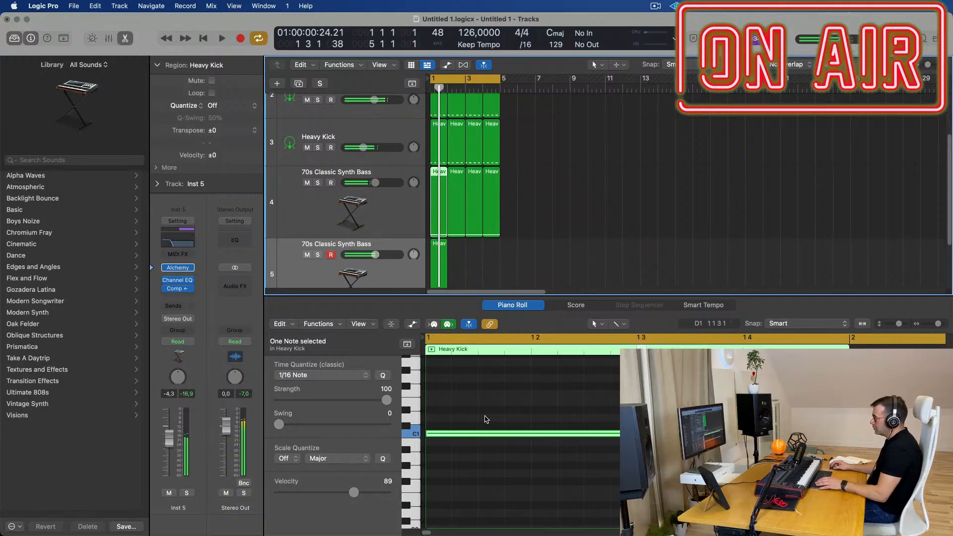
Flatten the Channel EQ on the duplicated sixteenth-note bass track by removing its high cut, and close the EQ
{"action": "left_click", "coordinate": [433, 260]}
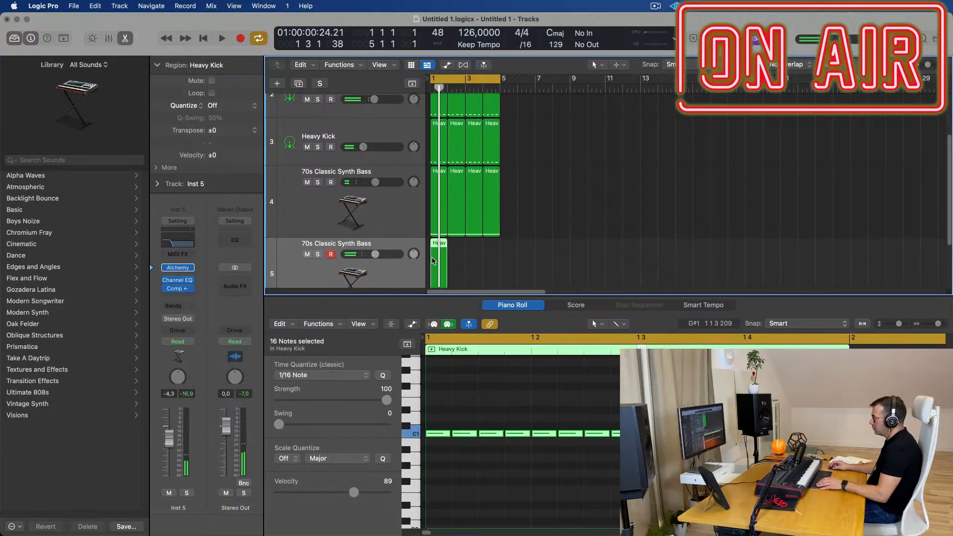
{"action": "key", "text": "Return"}
{"action": "key", "text": "space"}
{"action": "scroll", "coordinate": [382, 278], "scroll_direction": "down", "scroll_amount": 1}
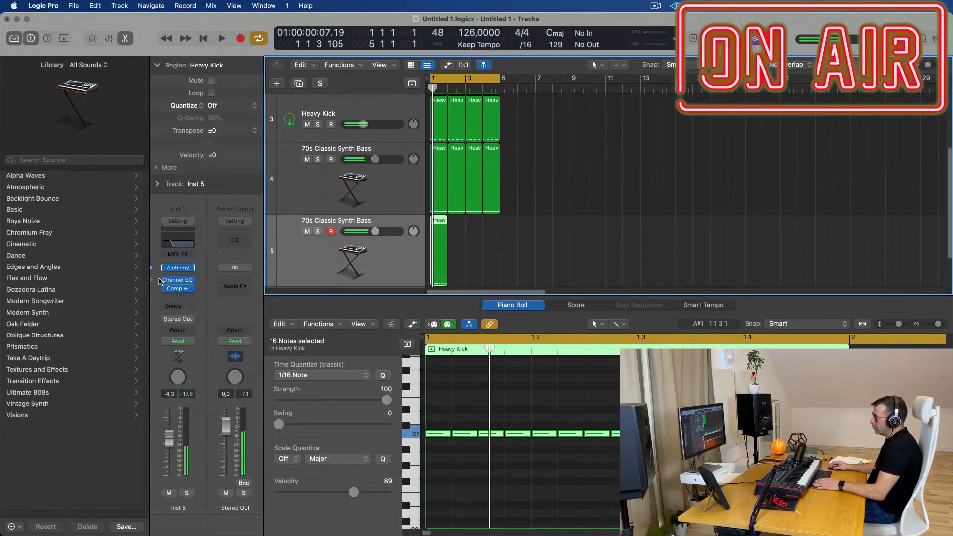
{"action": "left_click", "coordinate": [181, 243]}
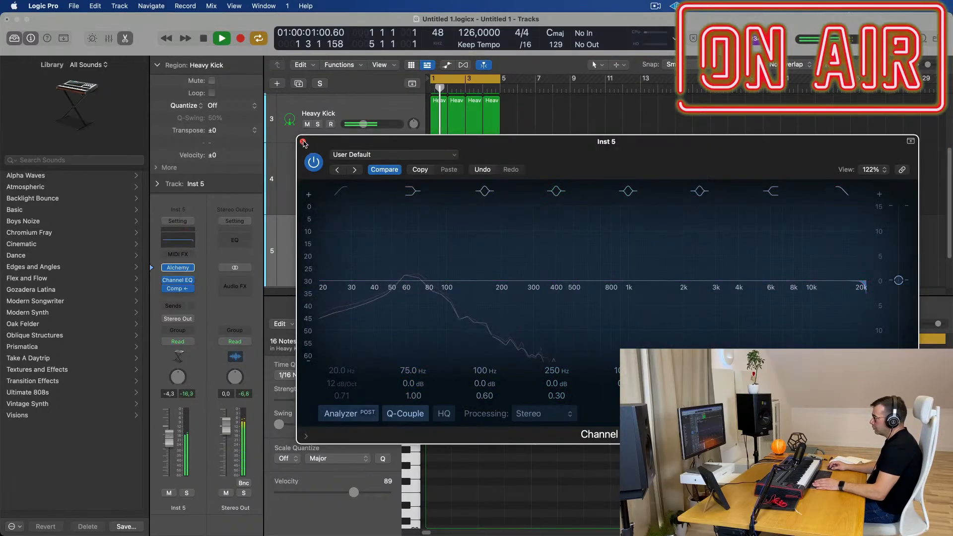
{"action": "key", "text": "super+w"}
{"action": "key", "text": "space"}
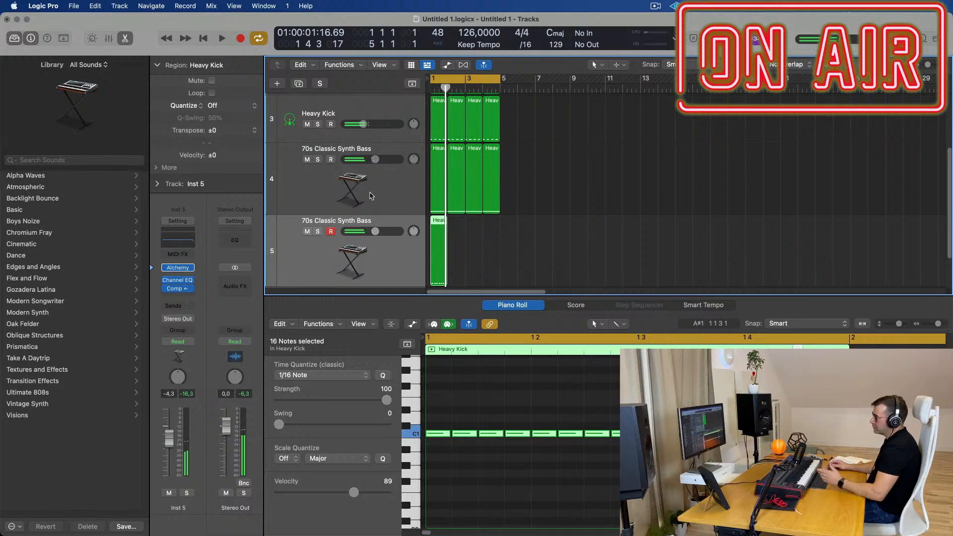
Mute the held-note bass track and play the sixteenth-note bass with the kicks
{"action": "left_click", "coordinate": [372, 195]}
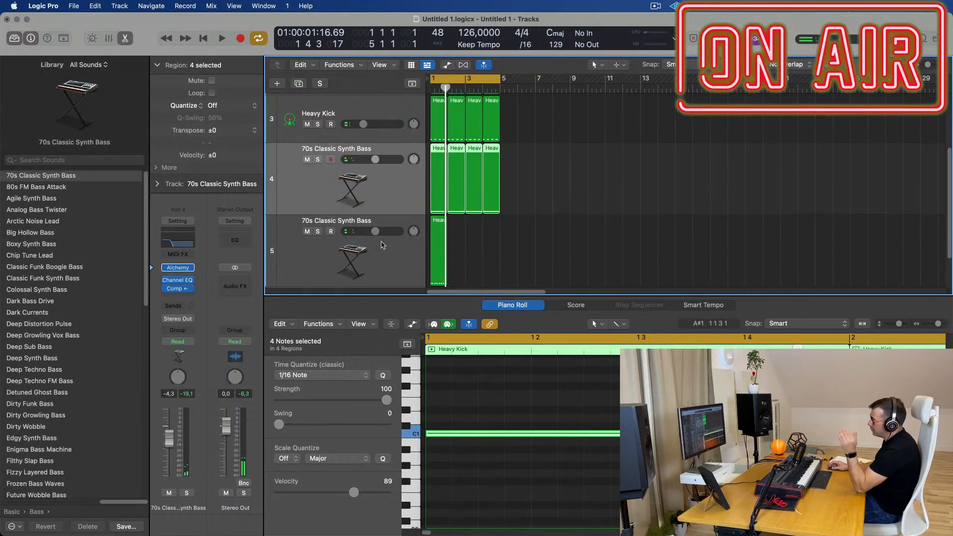
{"action": "left_click", "coordinate": [380, 256]}
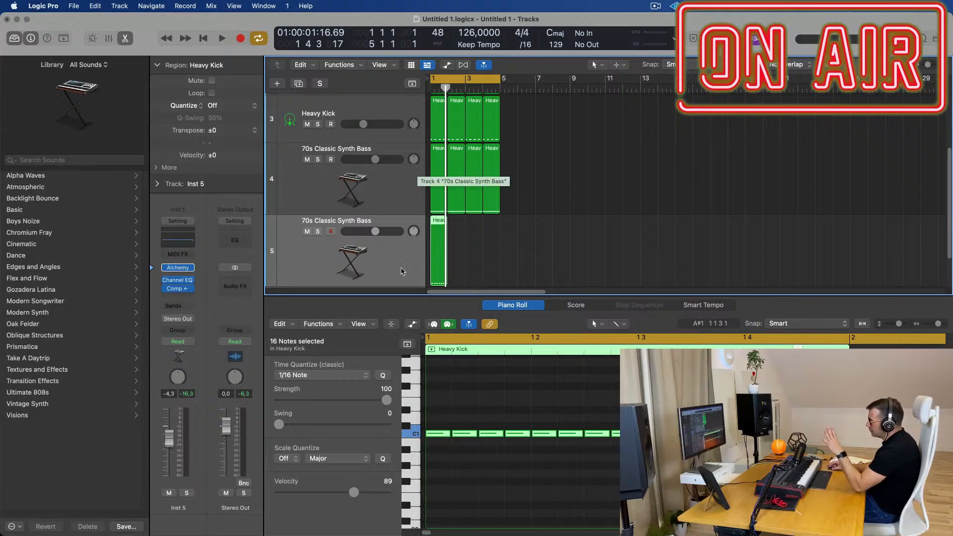
{"action": "left_click", "coordinate": [307, 160]}
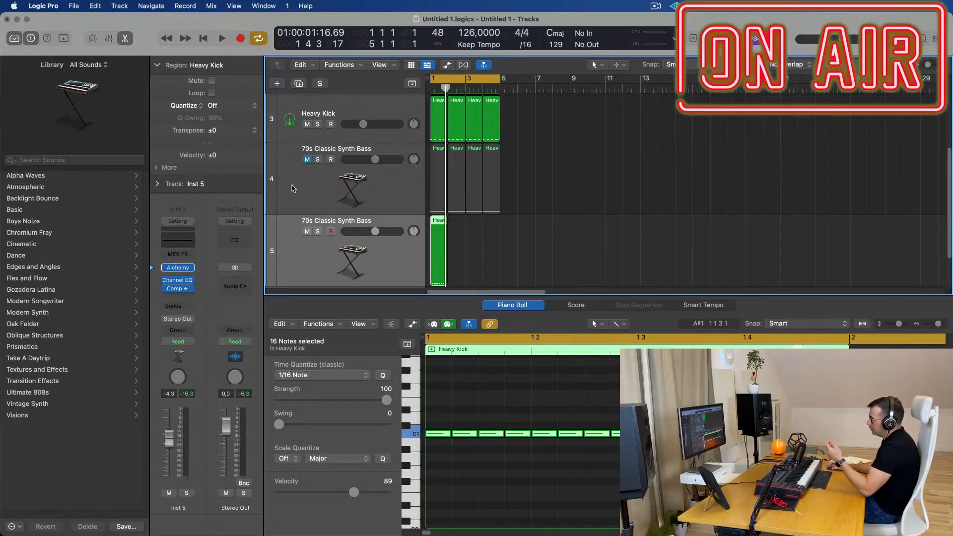
{"action": "key", "text": "space"}
Repeat the sixteenth-note bass region three times so it fills all four bars
{"action": "left_click", "coordinate": [435, 254]}
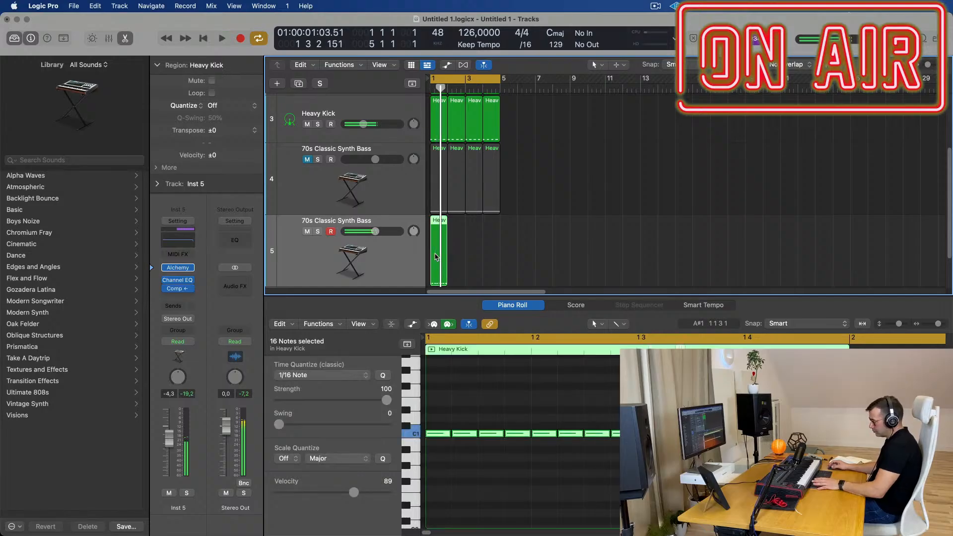
{"action": "key", "text": "Return"}
{"action": "key", "text": "super+r"}
{"action": "key", "text": "super+r"}
{"action": "key", "text": "super+r"}
{"action": "left_click", "coordinate": [394, 254]}
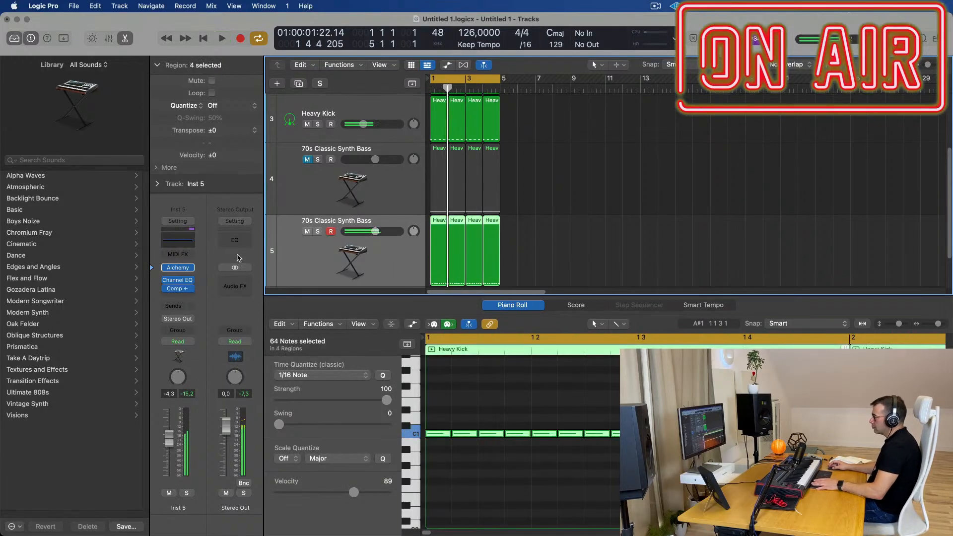
{"action": "key", "text": "Return"}
Open Alchemy on the sixteenth-note bass track, show its preset browser and set Cutoff to 13.8 %
{"action": "left_click", "coordinate": [178, 269]}
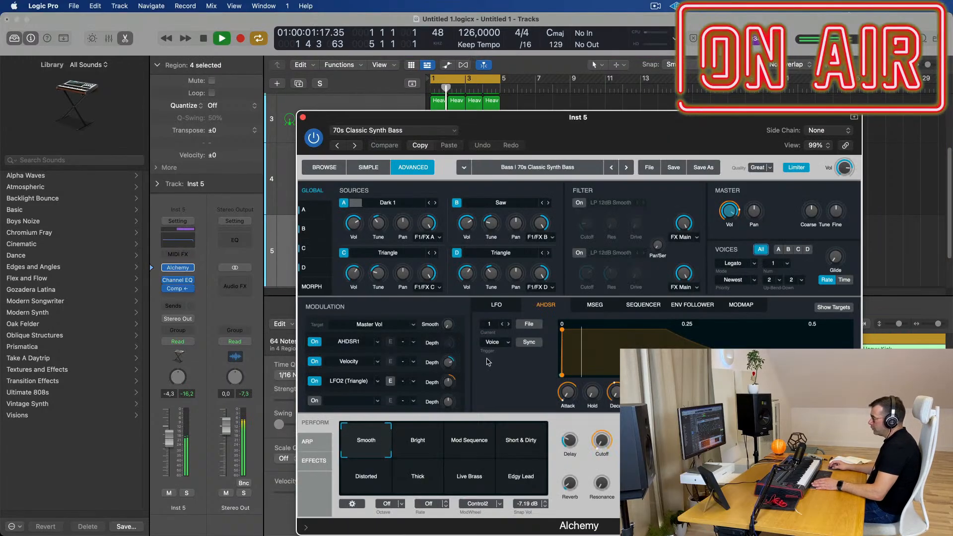
{"action": "left_click", "coordinate": [325, 169]}
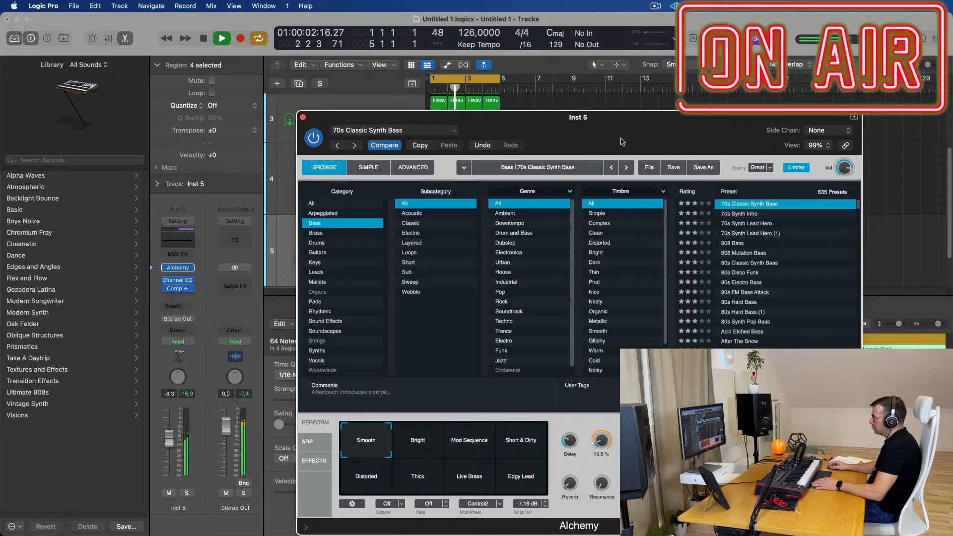
{"action": "left_click_drag", "start_coordinate": [623, 142], "coordinate": [923, 118]}
{"action": "key", "text": "space"}
{"action": "left_click_drag", "start_coordinate": [543, 264], "coordinate": [440, 251]}
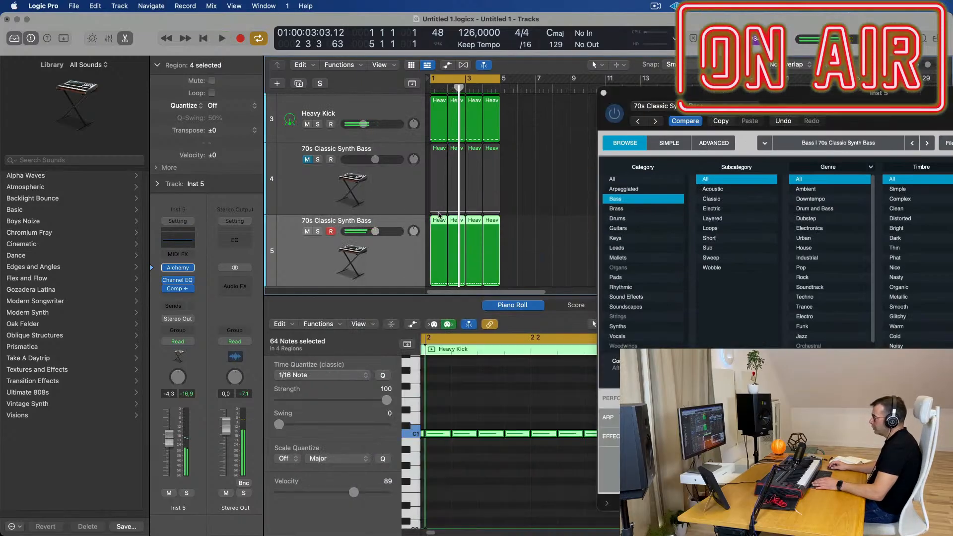
Transpose all notes in the four sixteenth-note bass regions up one octave and resume playback
{"action": "left_click", "coordinate": [487, 411]}
{"action": "key", "text": "super+a"}
{"action": "key", "text": "alt+shift+Up"}
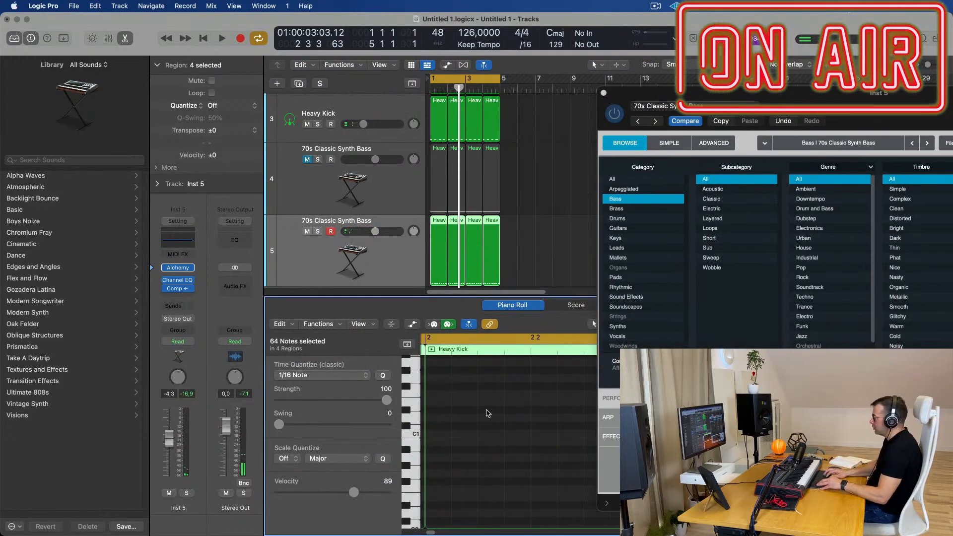
{"action": "key", "text": "space"}
Audition Alchemy's Short & Dirty performance snapshot and return to Smooth
{"action": "left_click_drag", "start_coordinate": [885, 97], "coordinate": [689, 115]}
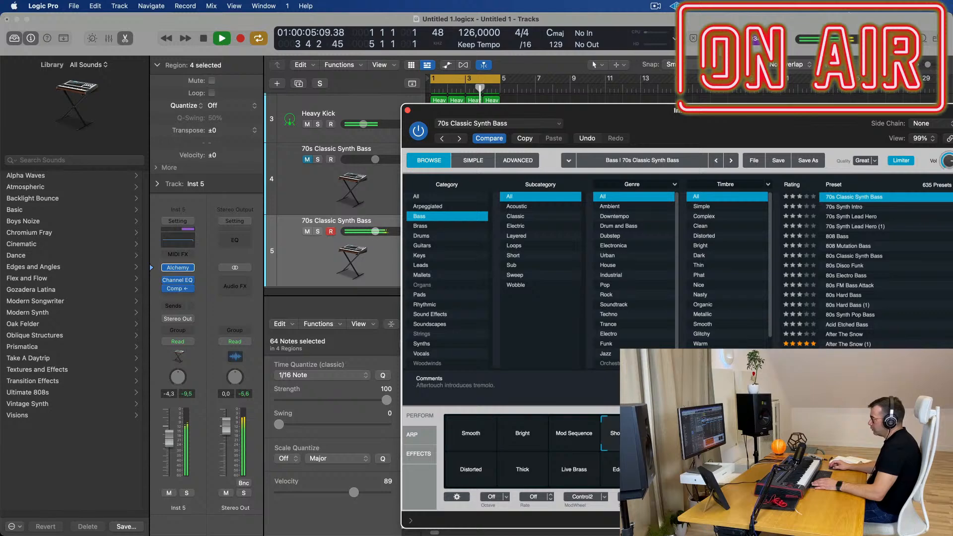
{"action": "left_click", "coordinate": [482, 432]}
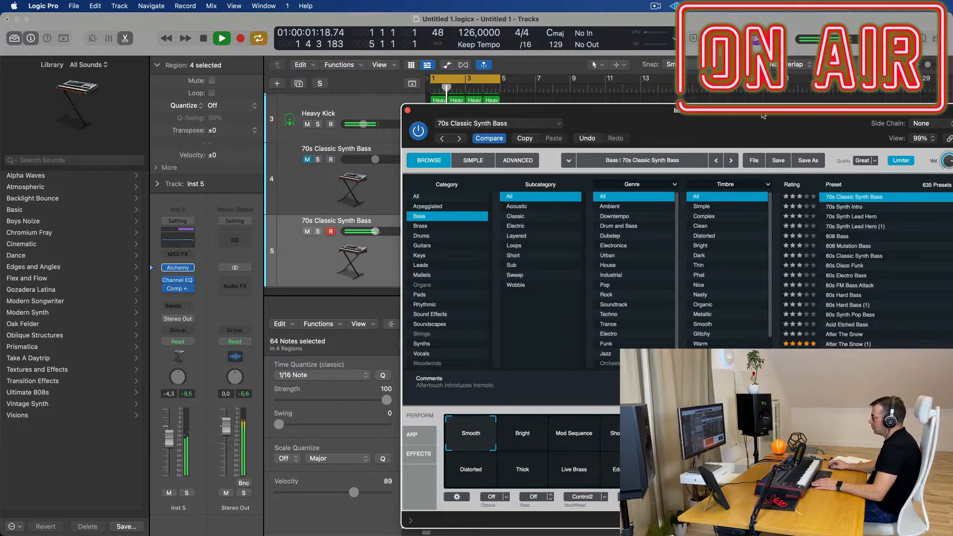
{"action": "left_click_drag", "start_coordinate": [764, 116], "coordinate": [589, 72]}
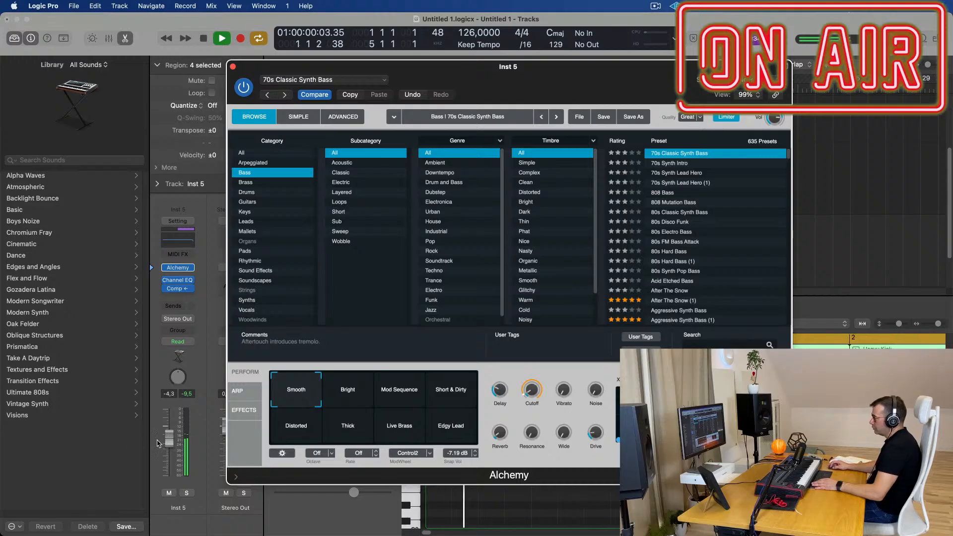
Set Alchemy's Cutoff to about 9.89 % and the sixteenth-note bass track's volume to about -3.7 dB
{"action": "left_click_drag", "start_coordinate": [475, 71], "coordinate": [845, 64]}
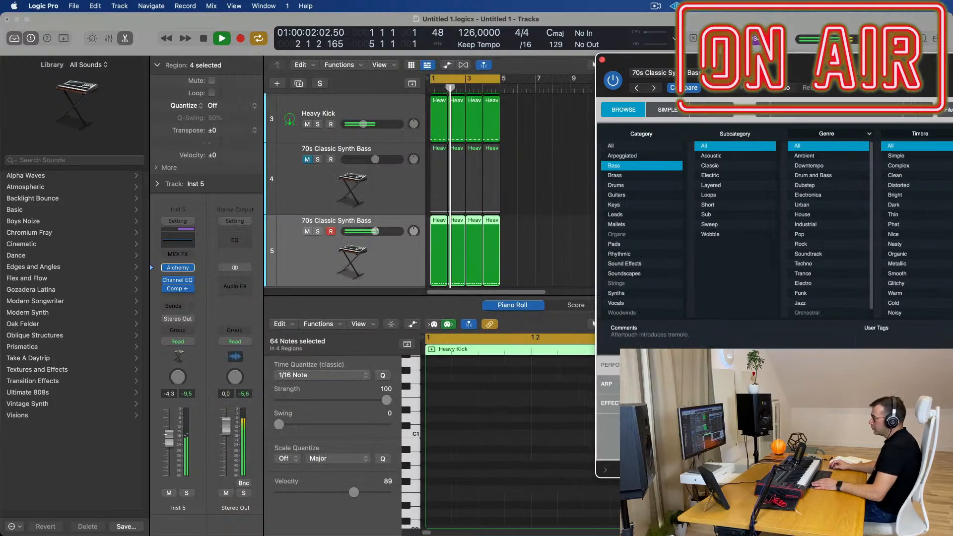
{"action": "left_click_drag", "start_coordinate": [865, 99], "coordinate": [505, 108]}
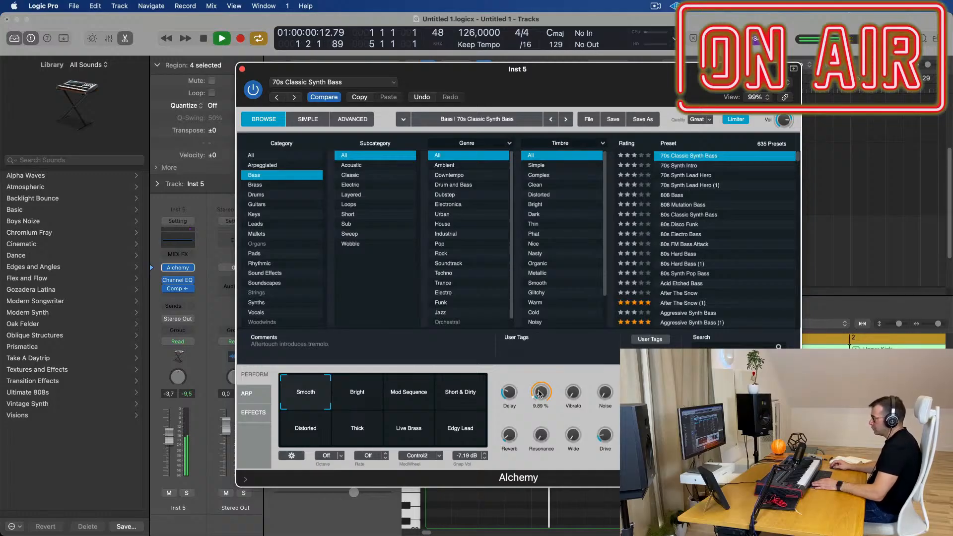
{"action": "left_click_drag", "start_coordinate": [562, 78], "coordinate": [706, 112]}
{"action": "scroll", "coordinate": [442, 219], "scroll_direction": "up", "scroll_amount": 5}
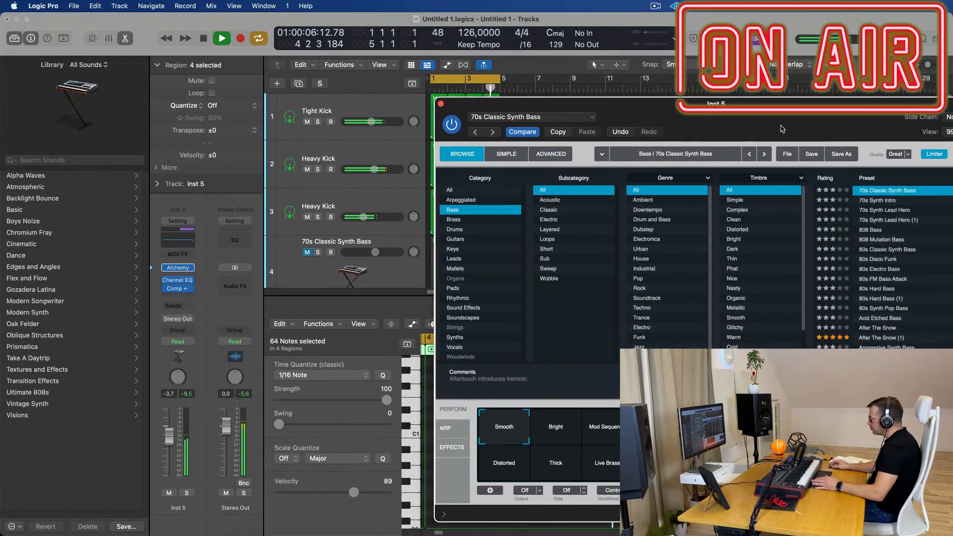
{"action": "left_click_drag", "start_coordinate": [781, 130], "coordinate": [645, 101]}
{"action": "left_click_drag", "start_coordinate": [579, 80], "coordinate": [624, 81]}
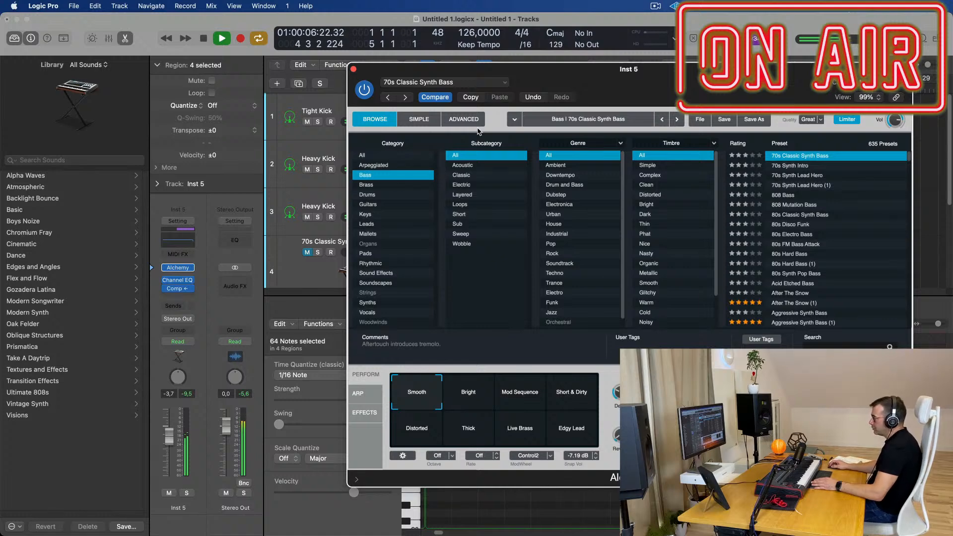
Compare waveforms for Alchemy's source A, including Square, and choose Big and Dirty
{"action": "left_click", "coordinate": [457, 123]}
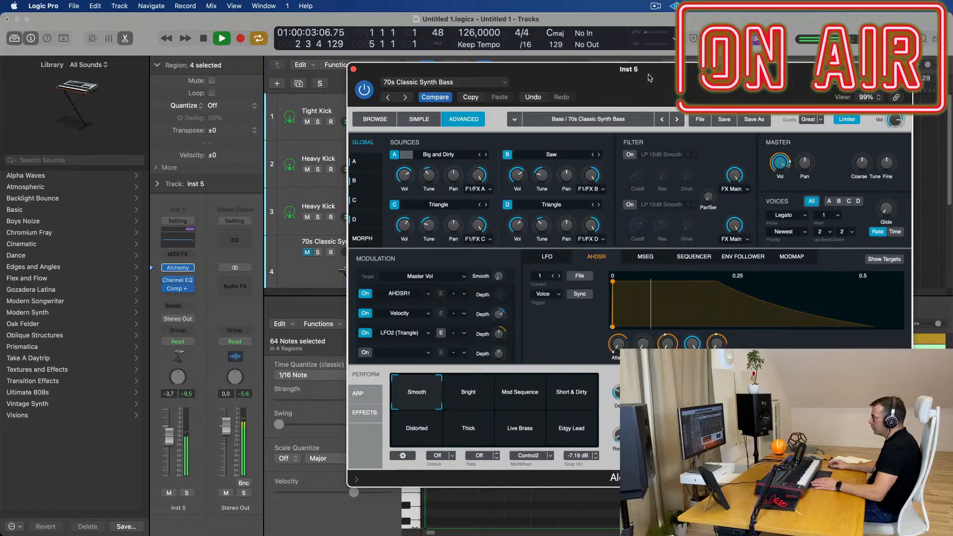
{"action": "left_click_drag", "start_coordinate": [649, 78], "coordinate": [567, 141]}
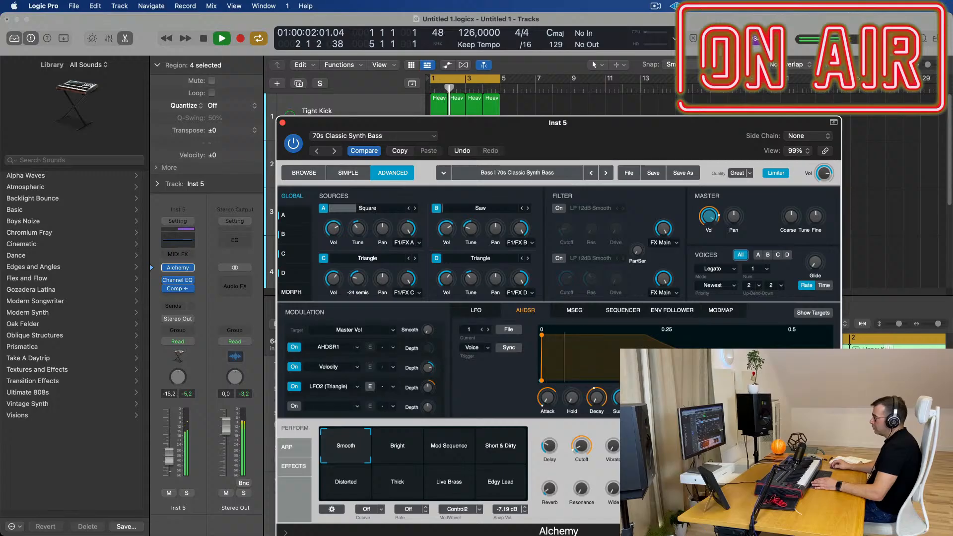
{"action": "left_click", "coordinate": [270, 310]}
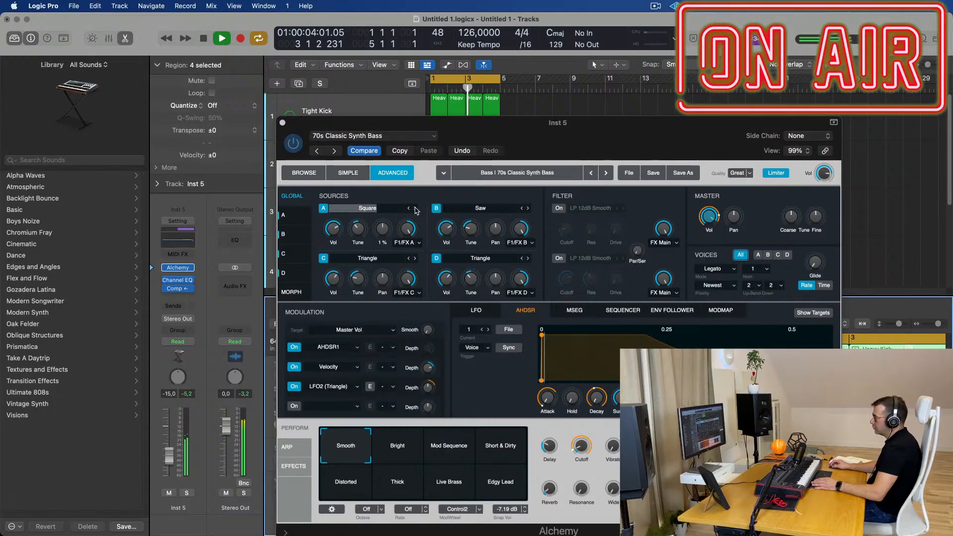
{"action": "left_click", "coordinate": [416, 209]}
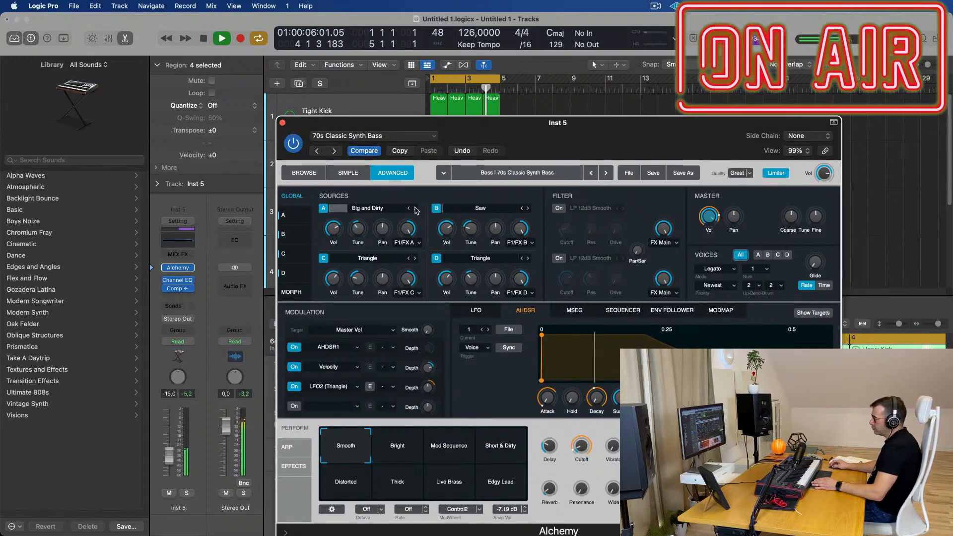
Set the sixteenth-note bass track's volume to about -6.0 dB, raise Alchemy's Cutoff slightly and close the synth
{"action": "left_click_drag", "start_coordinate": [170, 449], "coordinate": [170, 447]}
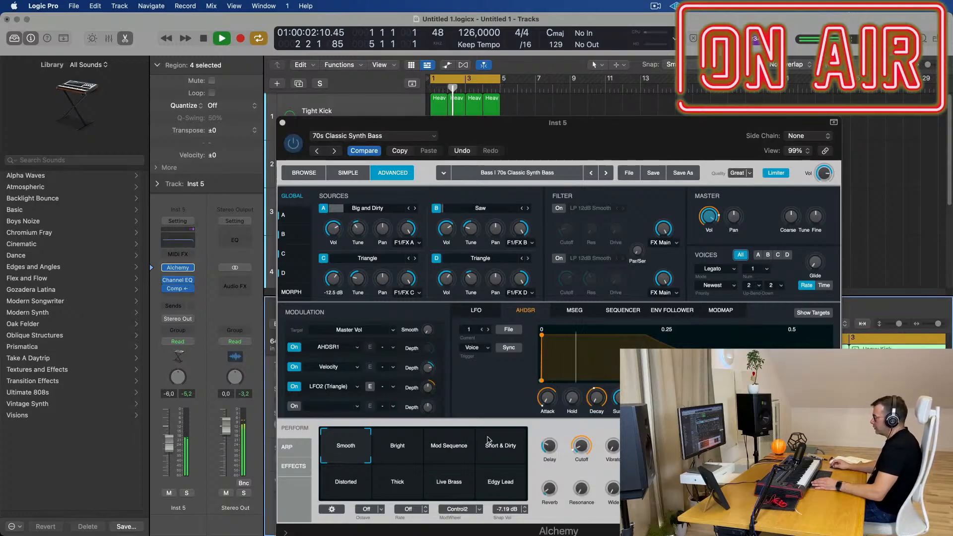
{"action": "left_click_drag", "start_coordinate": [591, 450], "coordinate": [585, 440]}
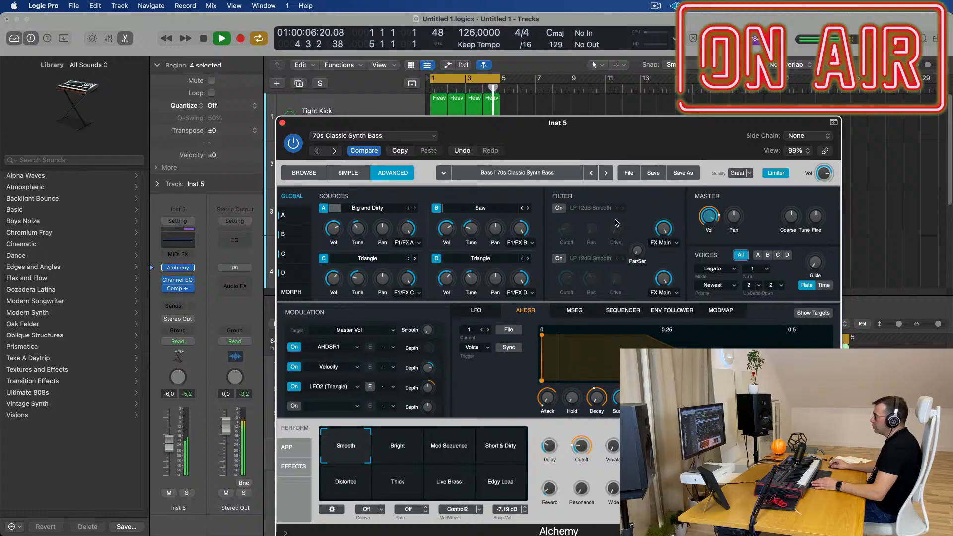
{"action": "left_click_drag", "start_coordinate": [628, 120], "coordinate": [560, 88]}
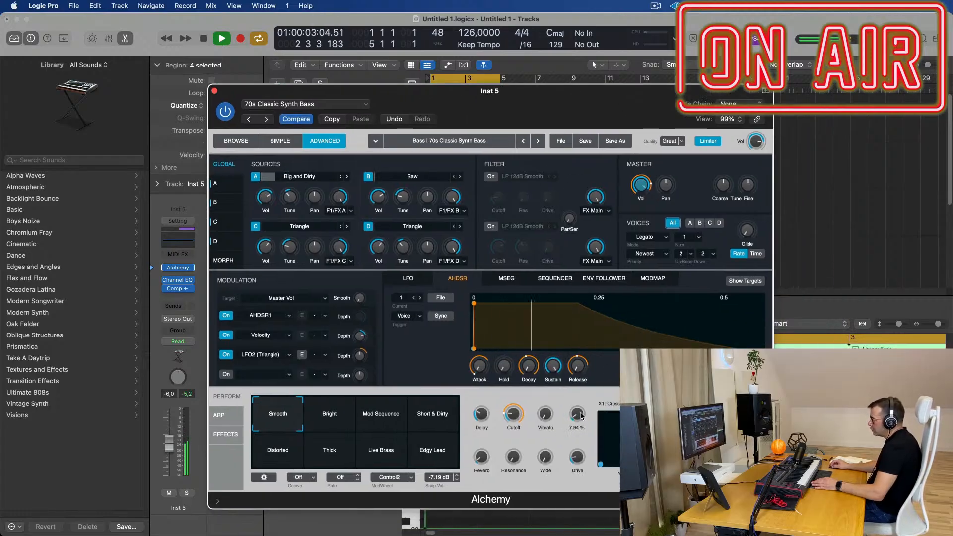
{"action": "left_click", "coordinate": [214, 92]}
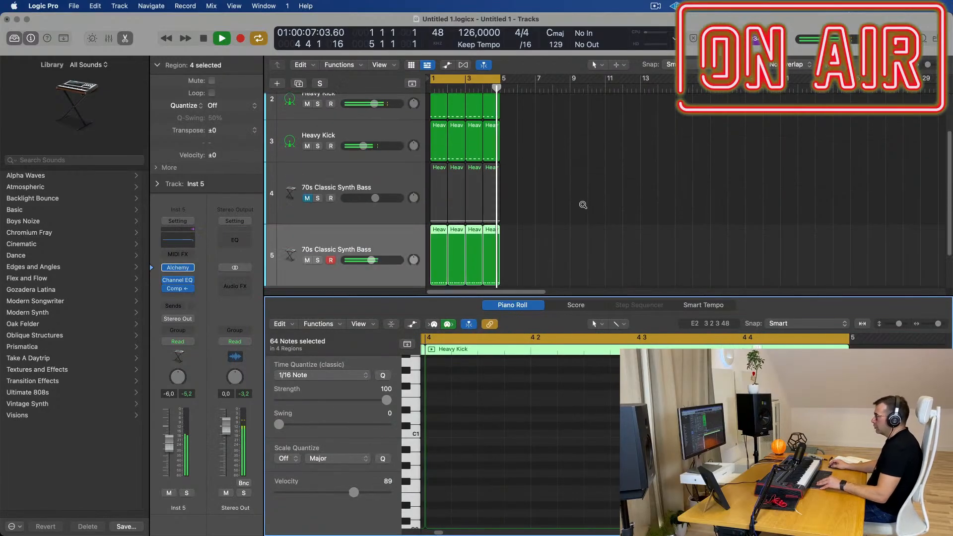
Unmute the held-note bass track and lower its volume to about -4.9 dB to blend both bass layers
{"action": "scroll", "coordinate": [584, 205], "scroll_direction": "down", "scroll_amount": 4}
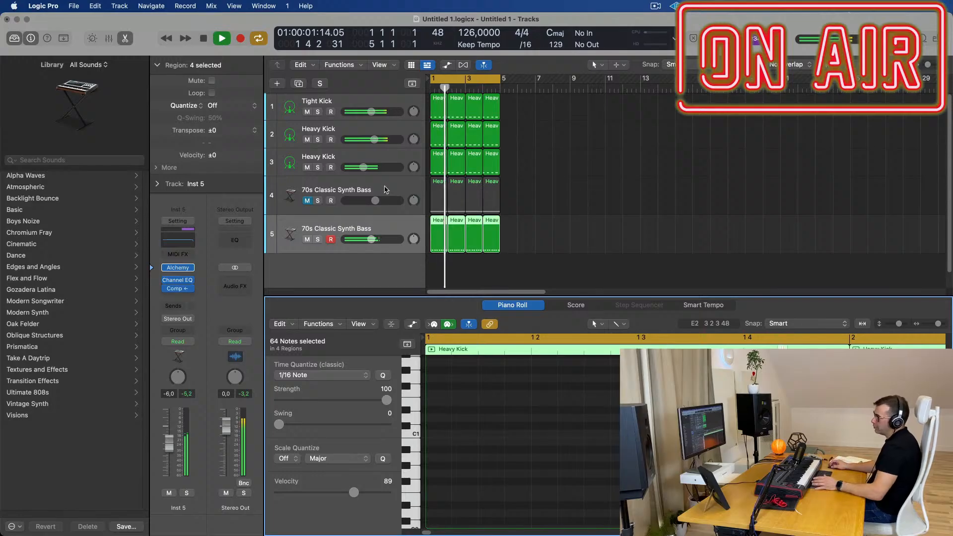
{"action": "left_click", "coordinate": [307, 201]}
{"action": "left_click", "coordinate": [291, 205]}
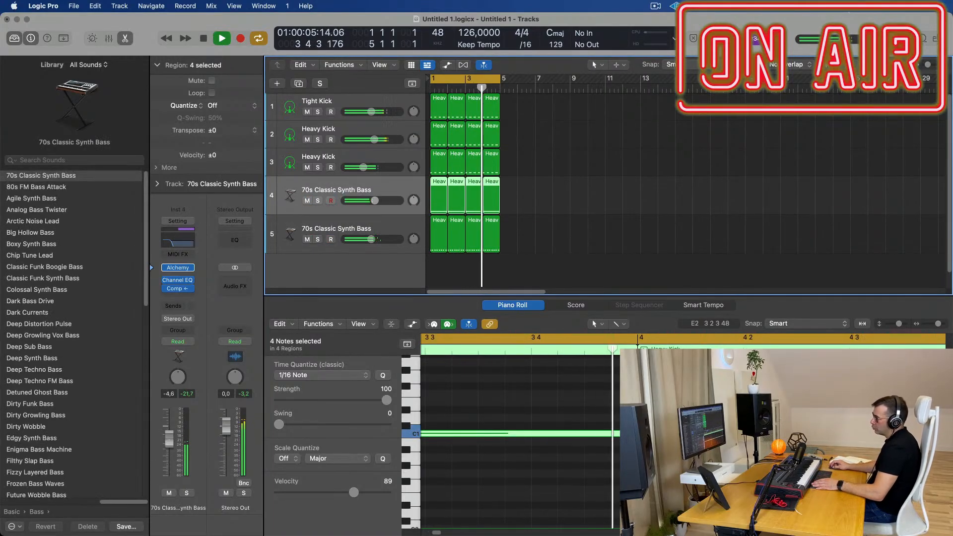
{"action": "left_click_drag", "start_coordinate": [169, 442], "coordinate": [170, 444]}
{"action": "left_click", "coordinate": [611, 254]}
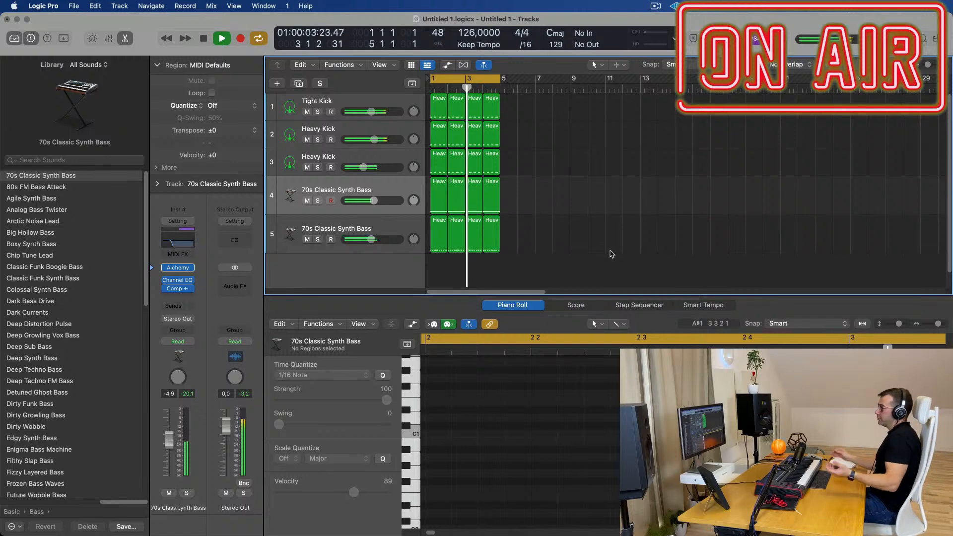
{"action": "scroll", "coordinate": [576, 232], "scroll_direction": "right", "scroll_amount": 3}
{"action": "scroll", "coordinate": [576, 232], "scroll_direction": "right", "scroll_amount": 2}
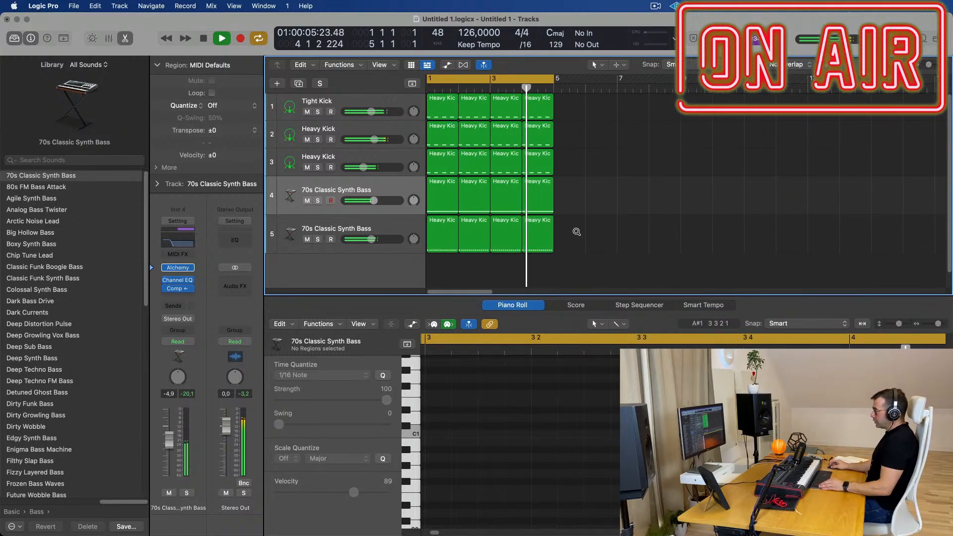
{"action": "scroll", "coordinate": [541, 254], "scroll_direction": "left", "scroll_amount": 1}
{"action": "scroll", "coordinate": [540, 253], "scroll_direction": "down", "scroll_amount": 1}
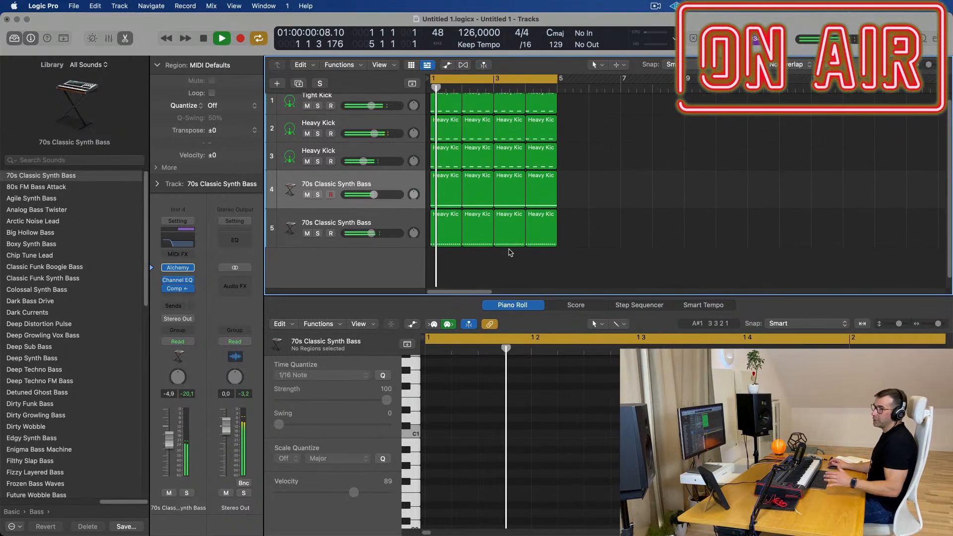
Duplicate the sixteenth-note bass track as a new empty track with the same settings
{"action": "scroll", "coordinate": [509, 253], "scroll_direction": "right", "scroll_amount": 1}
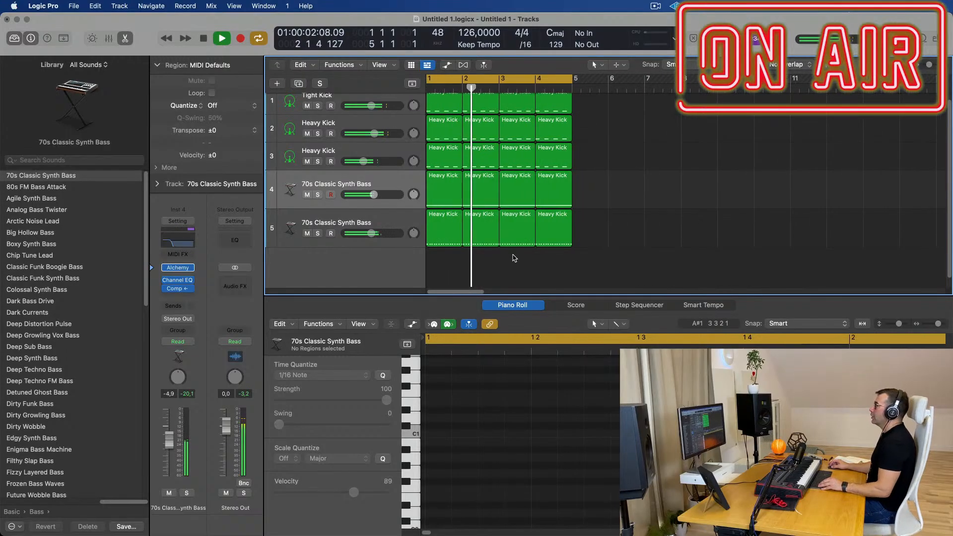
{"action": "scroll", "coordinate": [499, 259], "scroll_direction": "right", "scroll_amount": 1}
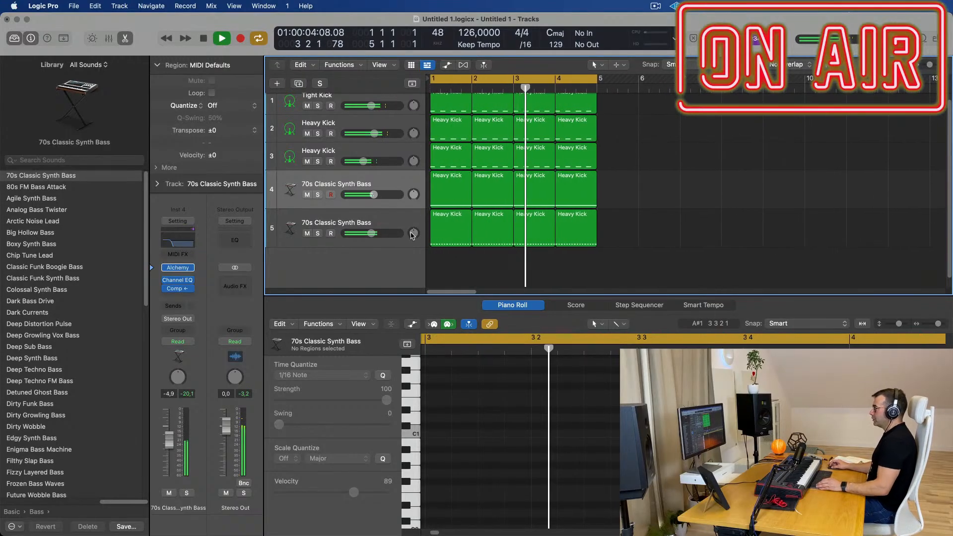
{"action": "left_click", "coordinate": [375, 220]}
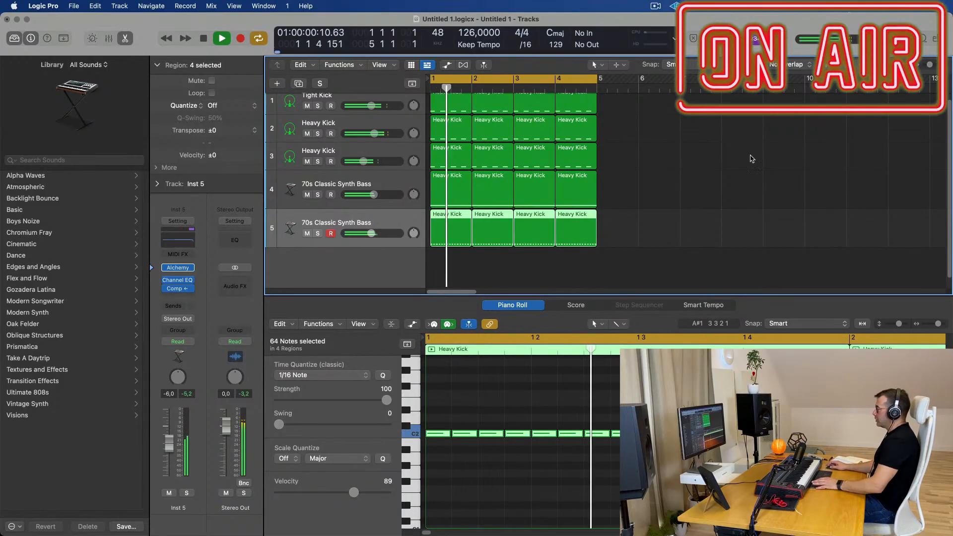
{"action": "left_click", "coordinate": [298, 83]}
{"action": "left_click", "coordinate": [459, 225]}
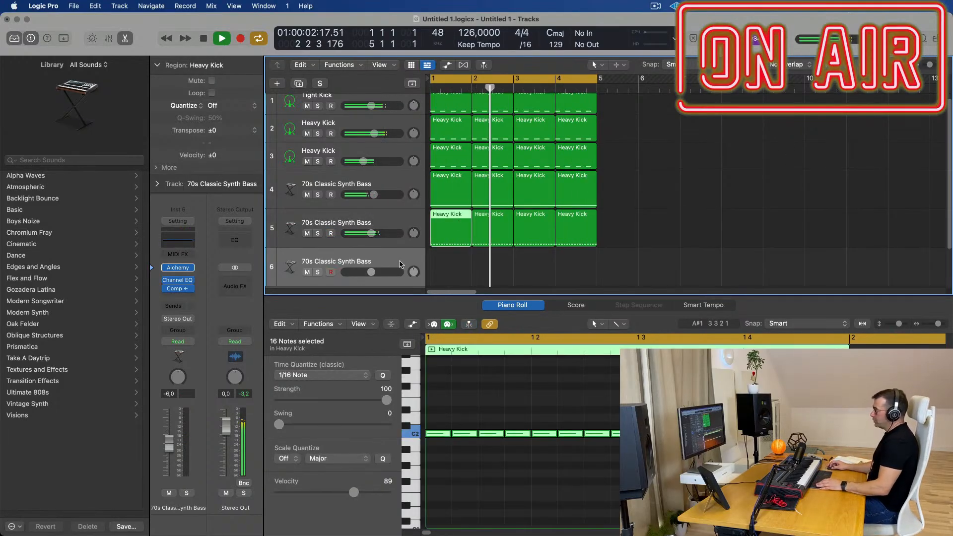
{"action": "left_click", "coordinate": [383, 260]}
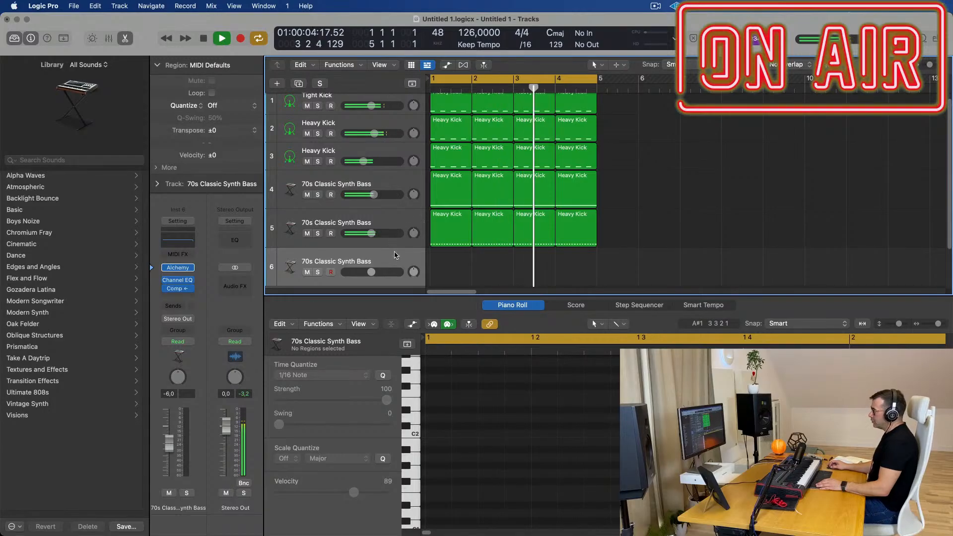
Duplicate the lowest Heavy Kick track and copy its first one-bar region onto the new track
{"action": "left_click", "coordinate": [411, 149]}
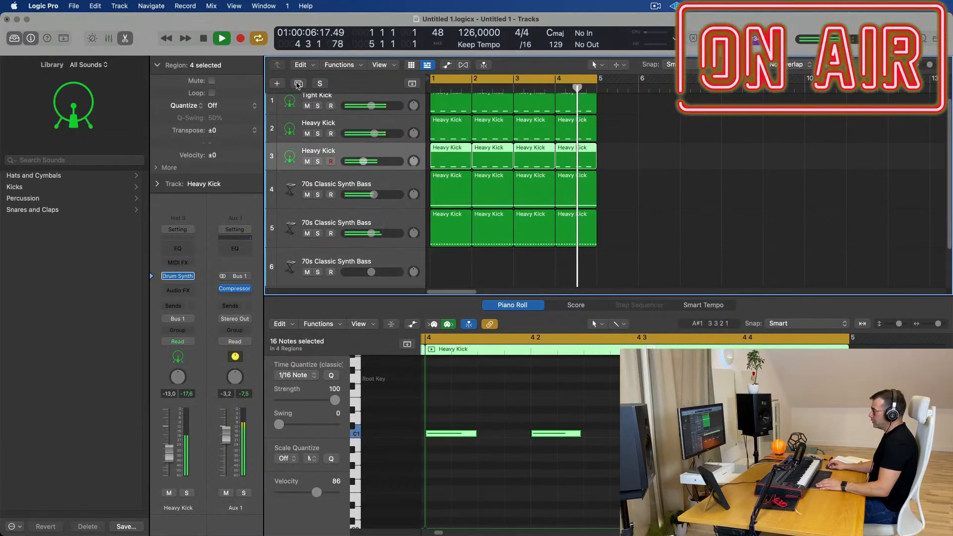
{"action": "left_click", "coordinate": [298, 83]}
{"action": "left_click", "coordinate": [439, 161]}
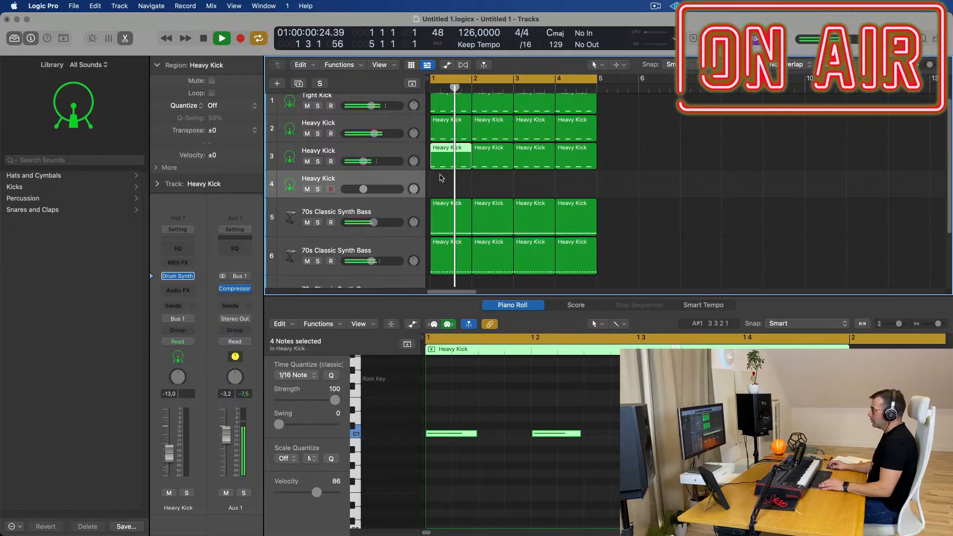
{"action": "left_click_drag", "start_coordinate": [440, 161], "coordinate": [439, 188]}
{"action": "key", "text": "space"}
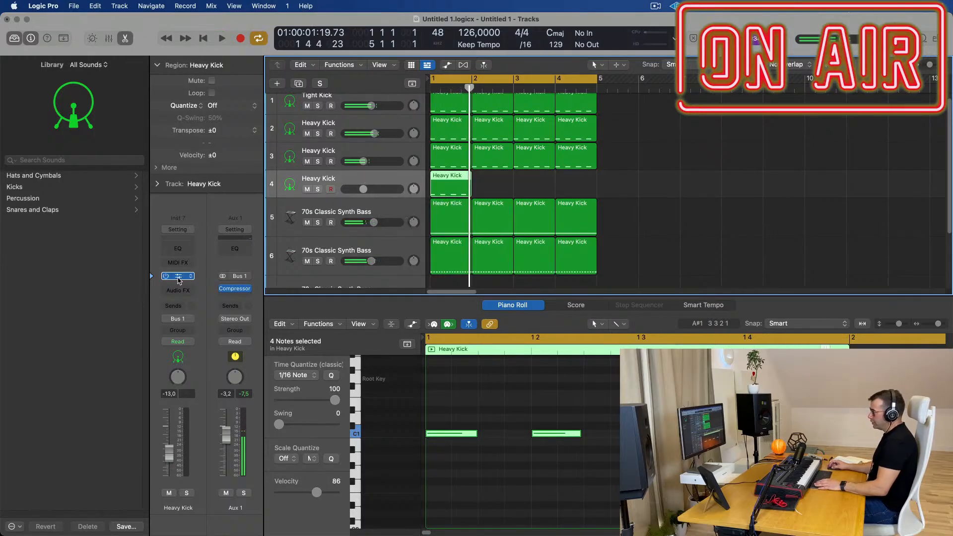
Switch the duplicated kick track's Drum Synth from Kicks to Percussion with the Deep Tom sound
{"action": "left_click", "coordinate": [178, 277]}
{"action": "left_click", "coordinate": [368, 200]}
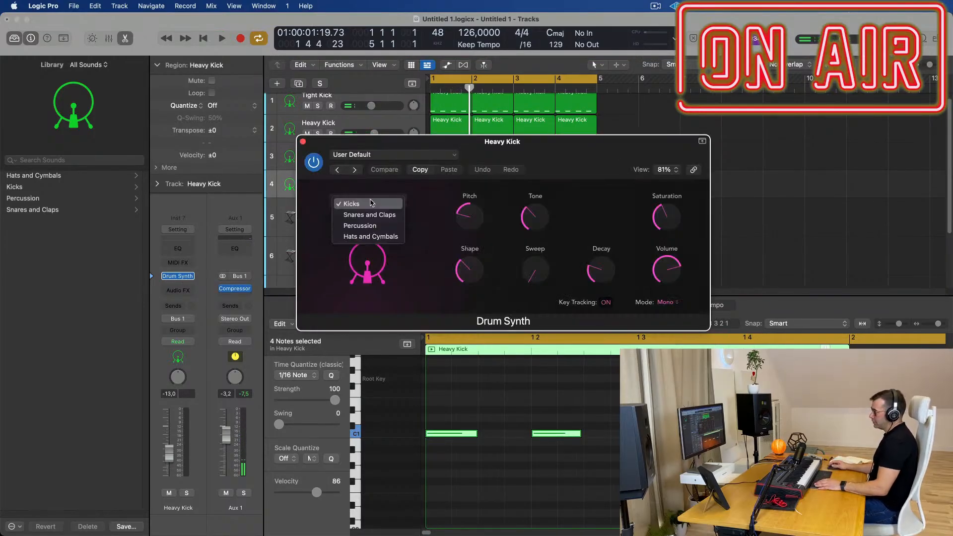
{"action": "left_click", "coordinate": [359, 227]}
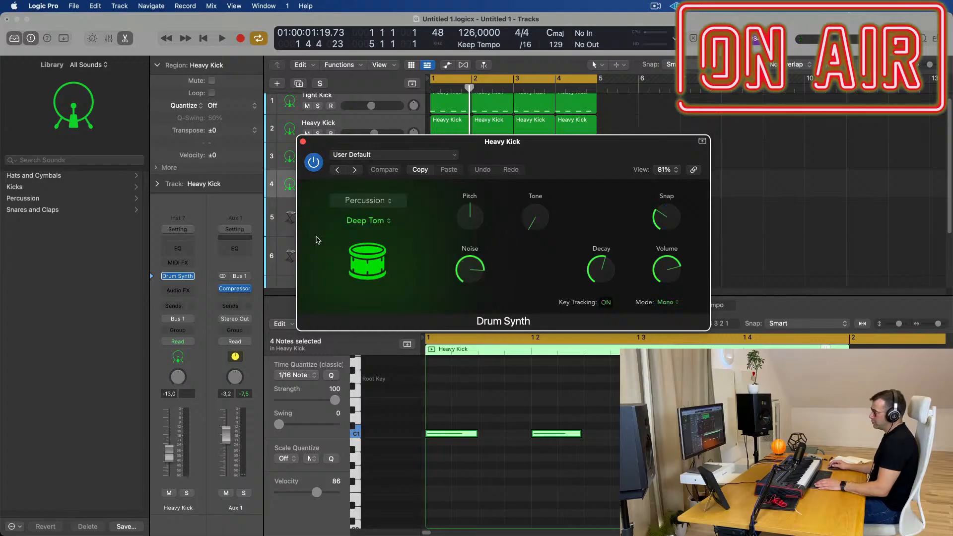
{"action": "left_click", "coordinate": [368, 224]}
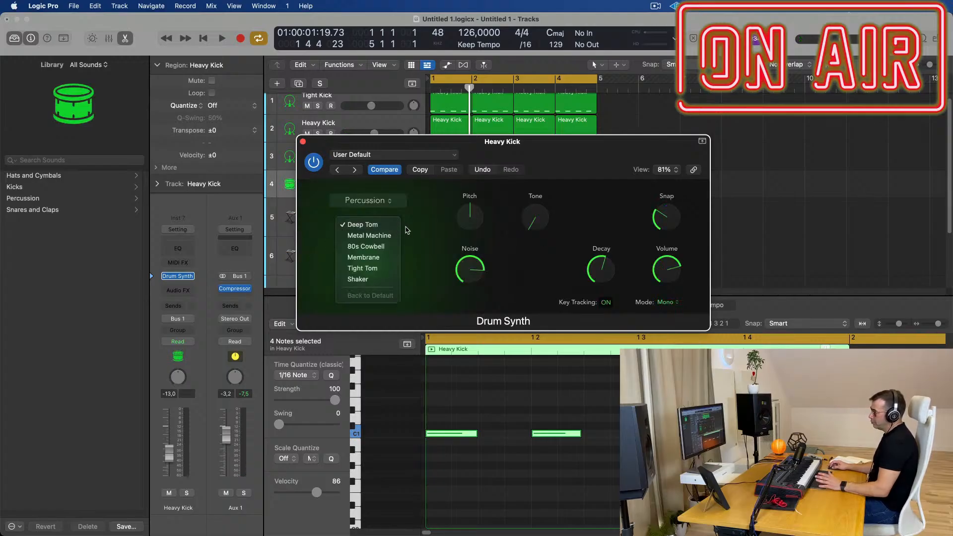
{"action": "left_click", "coordinate": [407, 228]}
{"action": "left_click_drag", "start_coordinate": [495, 145], "coordinate": [522, 263]}
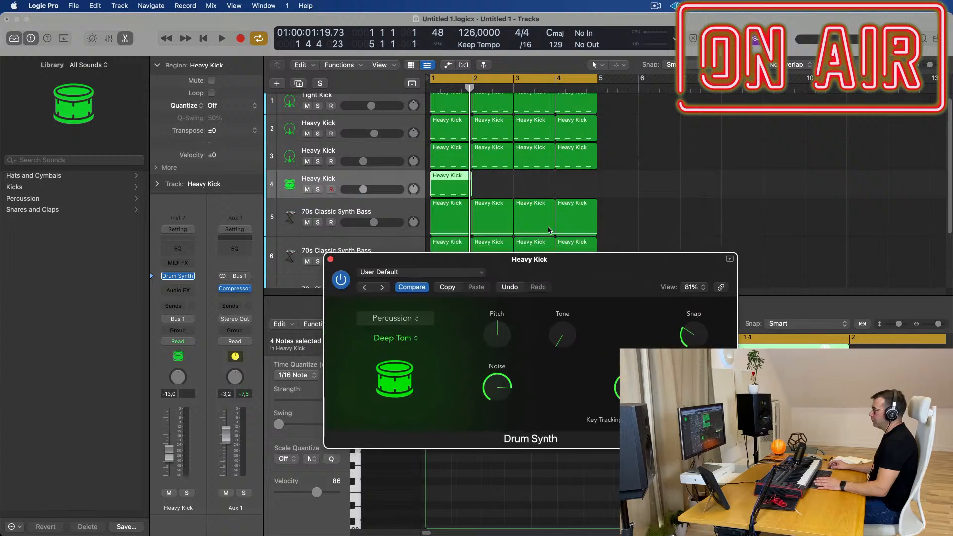
Shorten all four notes in the tom region and transpose them up two octaves to C3
{"action": "double_click", "coordinate": [448, 181]}
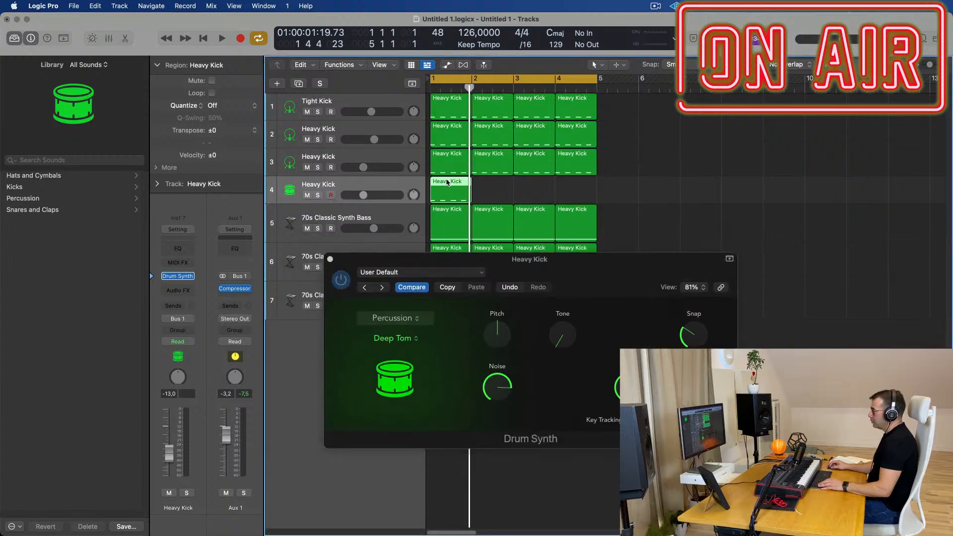
{"action": "double_click", "coordinate": [448, 182]}
{"action": "left_click_drag", "start_coordinate": [422, 259], "coordinate": [863, 139]}
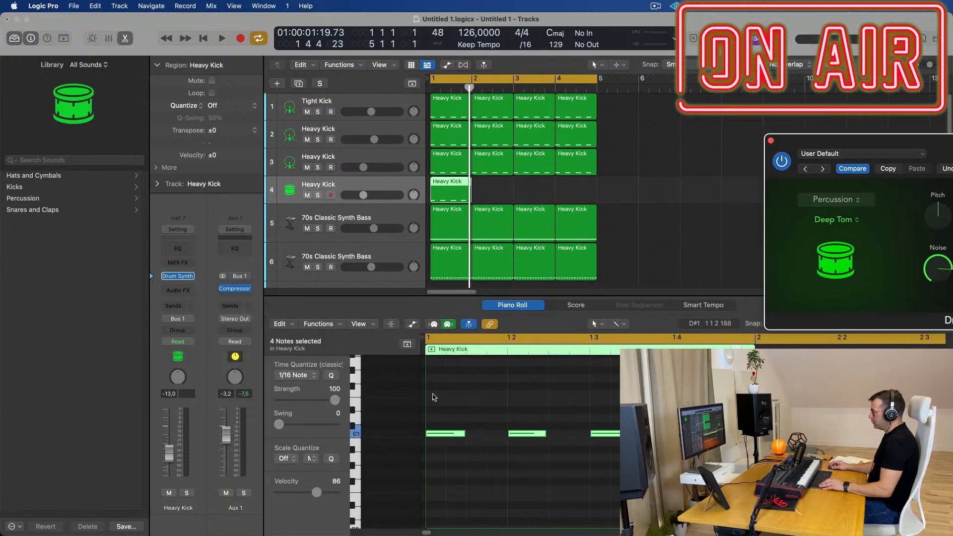
{"action": "left_click_drag", "start_coordinate": [442, 405], "coordinate": [716, 496]}
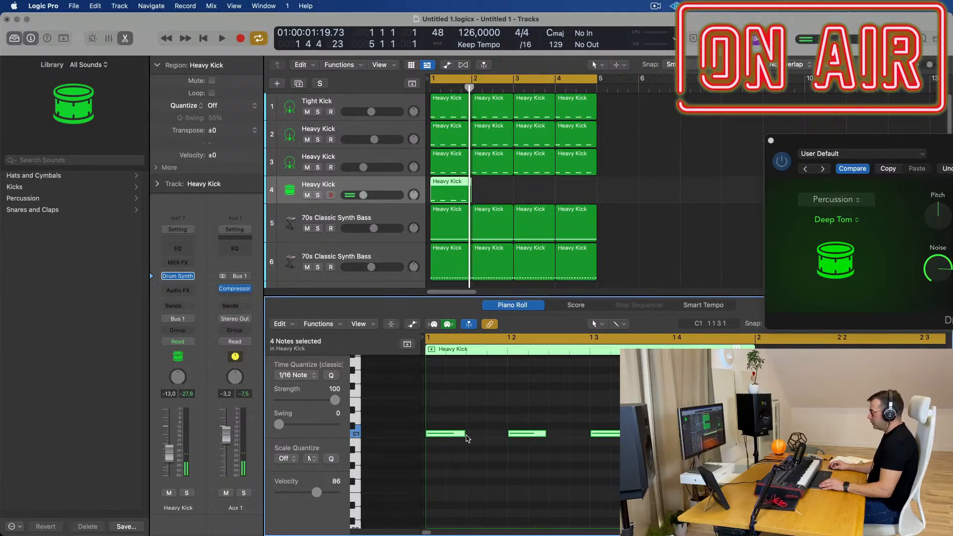
{"action": "left_click_drag", "start_coordinate": [465, 434], "coordinate": [441, 435]}
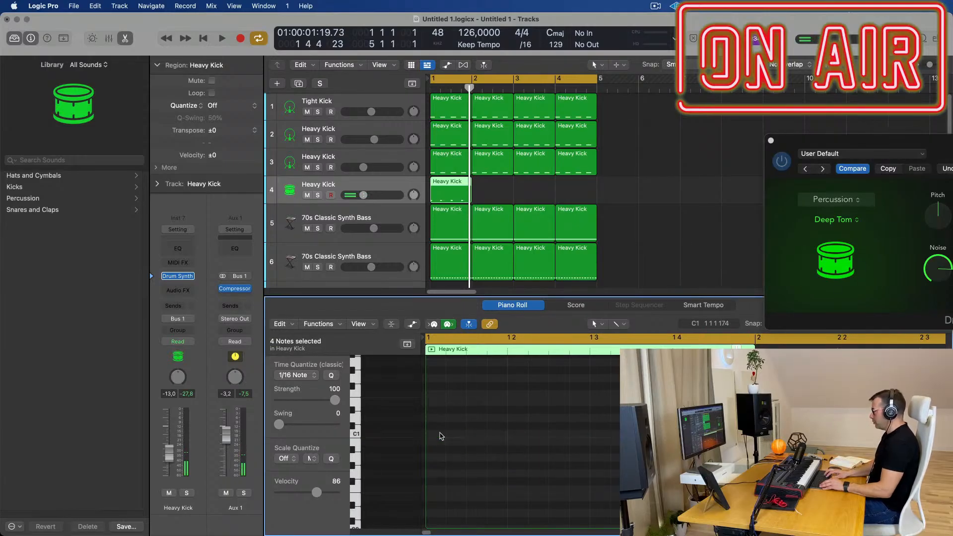
{"action": "key", "text": "space"}
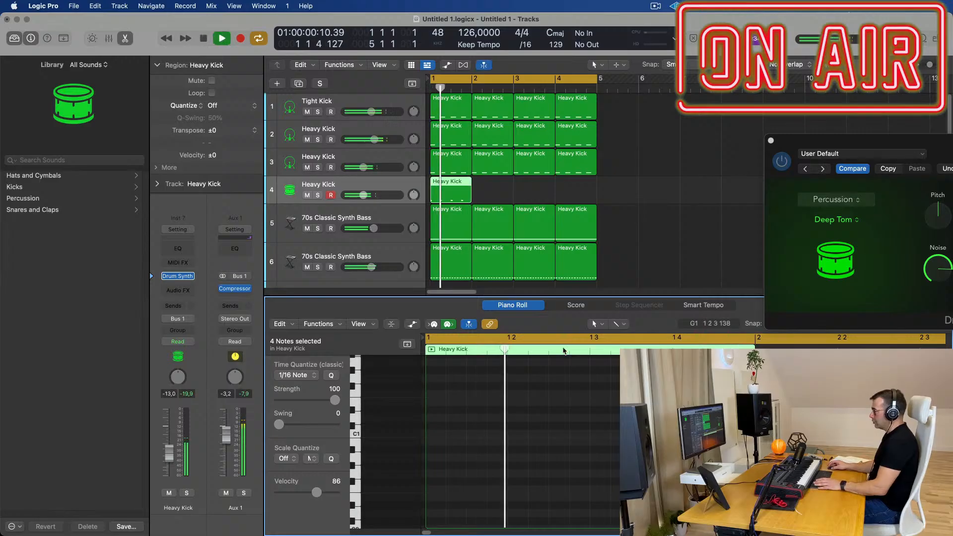
{"action": "left_click_drag", "start_coordinate": [906, 141], "coordinate": [777, 129]}
{"action": "key", "text": "space"}
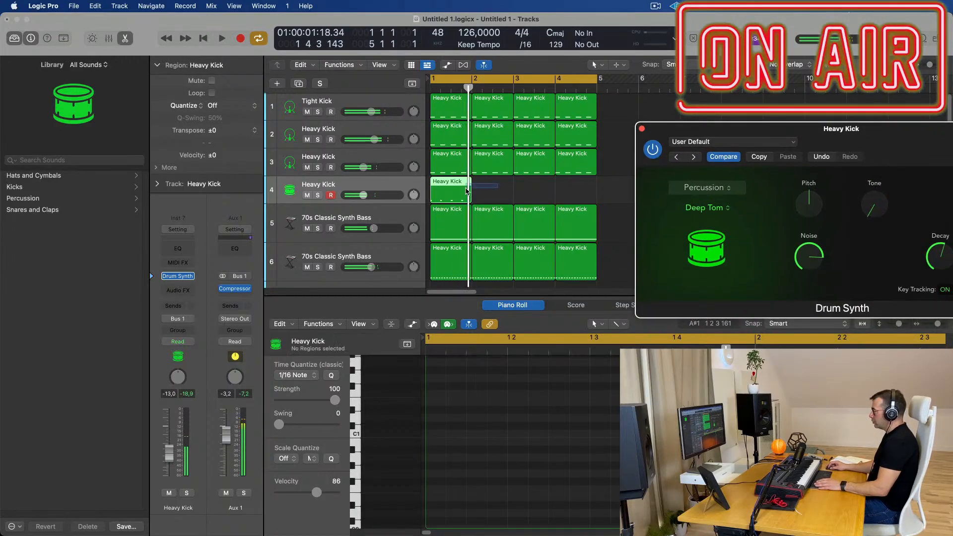
Shift and copy the C3 notes so that tom hits fall on the second and fourth sixteenths of each beat
{"action": "left_click", "coordinate": [472, 190]}
{"action": "scroll", "coordinate": [509, 409], "scroll_direction": "up", "scroll_amount": 10}
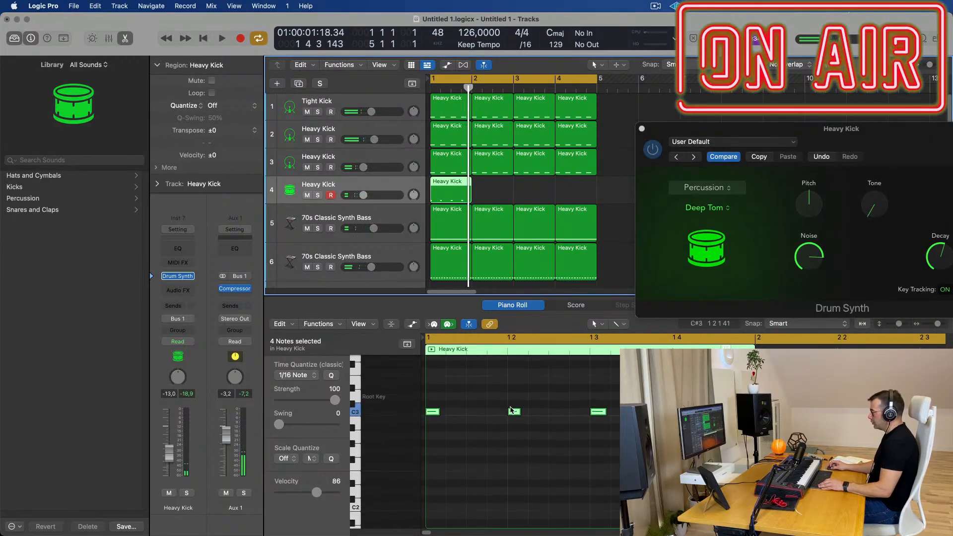
{"action": "left_click", "coordinate": [439, 477]}
{"action": "left_click_drag", "start_coordinate": [439, 477], "coordinate": [539, 478]}
{"action": "key", "text": "space"}
{"action": "scroll", "coordinate": [612, 451], "scroll_direction": "down", "scroll_amount": 1}
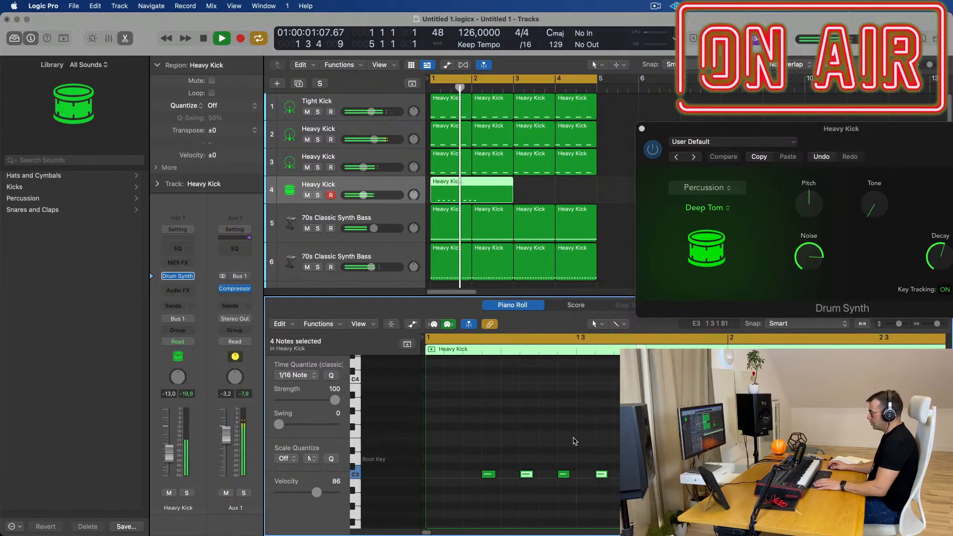
{"action": "key", "text": "space"}
{"action": "key", "text": "space"}
{"action": "key", "text": "space"}
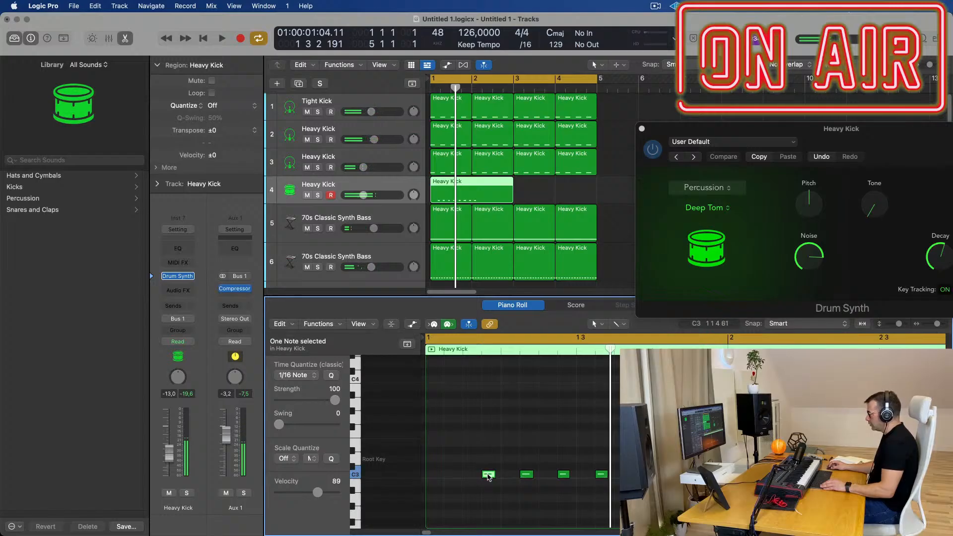
{"action": "left_click_drag", "start_coordinate": [488, 476], "coordinate": [451, 477]}
Split the tom region at bar 2, delete the second part and raise the track's volume to about -6.6 dB
{"action": "double_click", "coordinate": [472, 185], "text": "super"}
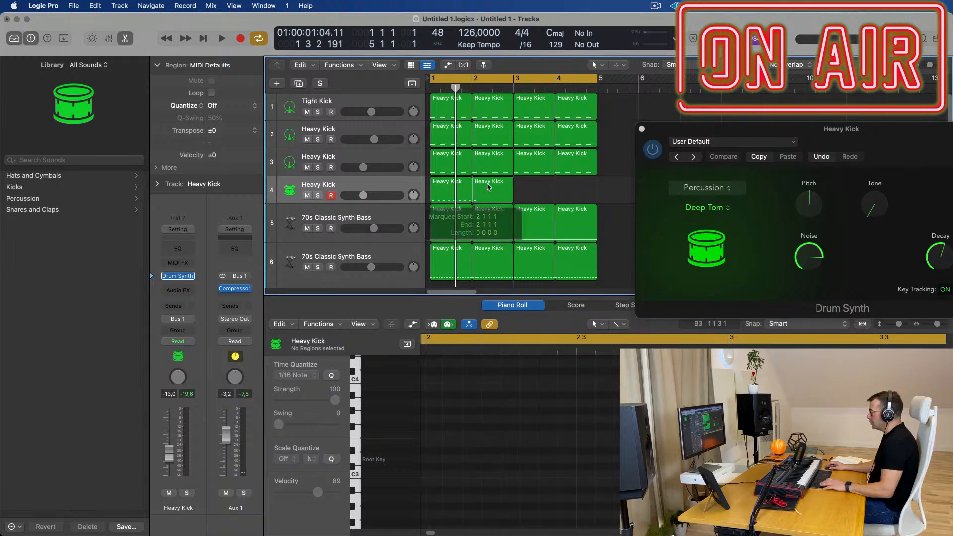
{"action": "left_click", "coordinate": [489, 187]}
{"action": "key", "text": "Delete"}
{"action": "key", "text": "space"}
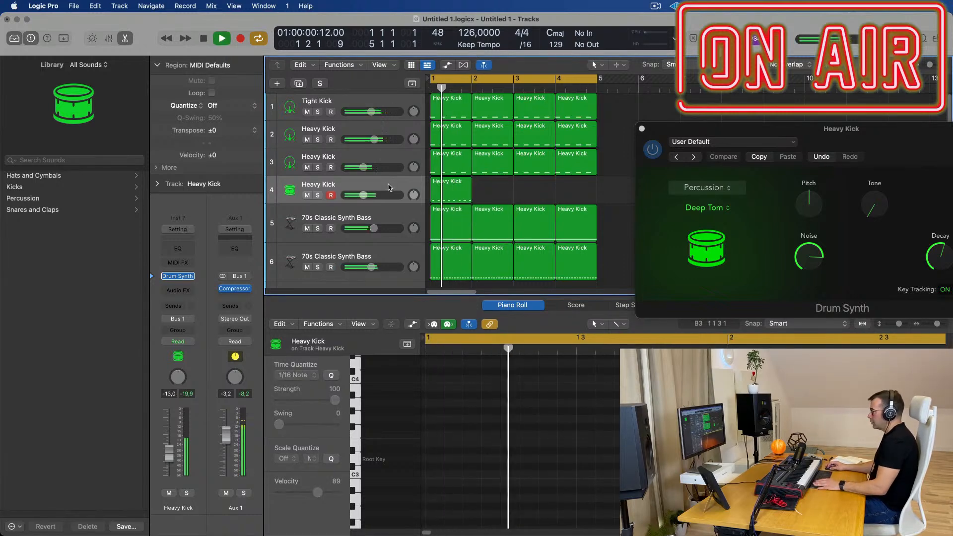
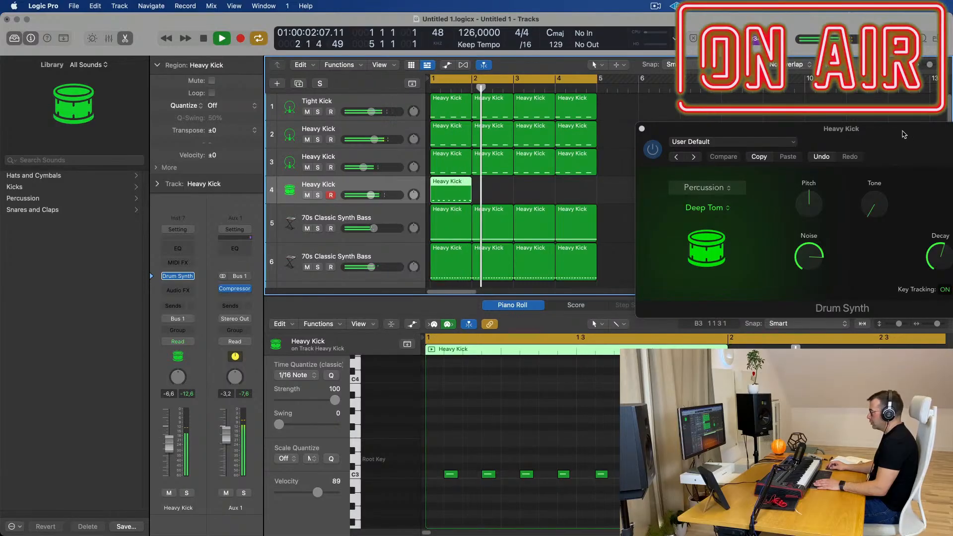
{"action": "left_click_drag", "start_coordinate": [794, 129], "coordinate": [706, 126]}
{"action": "left_click", "coordinate": [504, 190]}
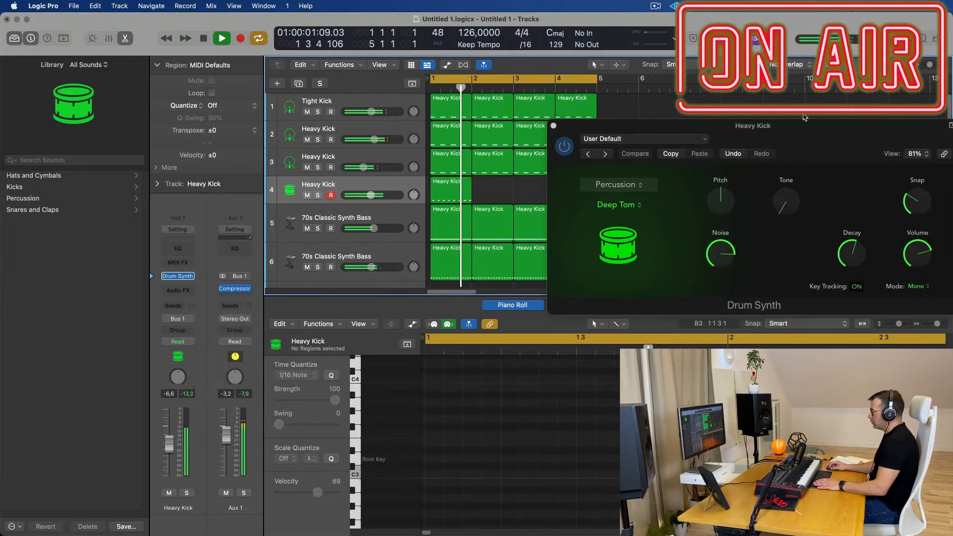
Delete the first tom note, on the second sixteenth of beat 1
{"action": "left_click_drag", "start_coordinate": [805, 124], "coordinate": [883, 66]}
{"action": "left_click", "coordinate": [451, 194]}
{"action": "key", "text": "space"}
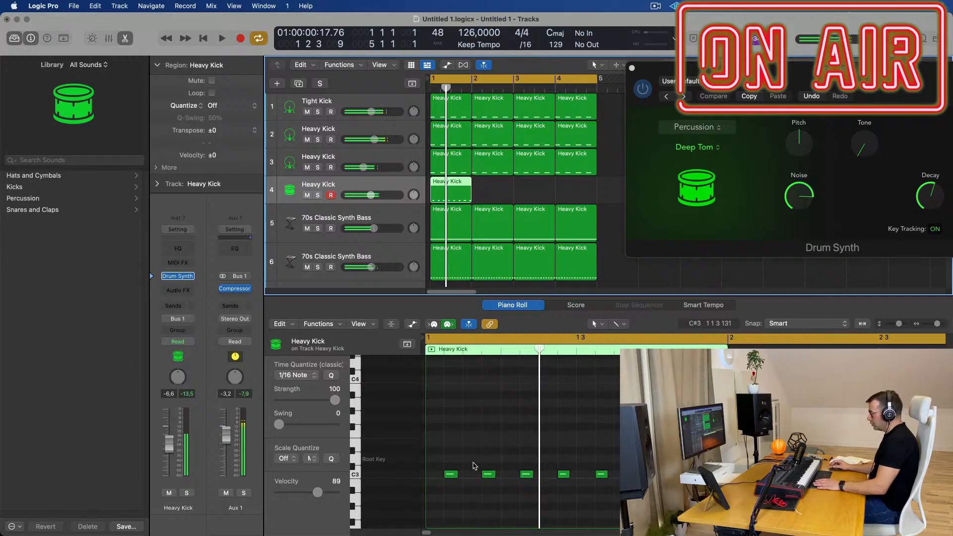
{"action": "key", "text": "space"}
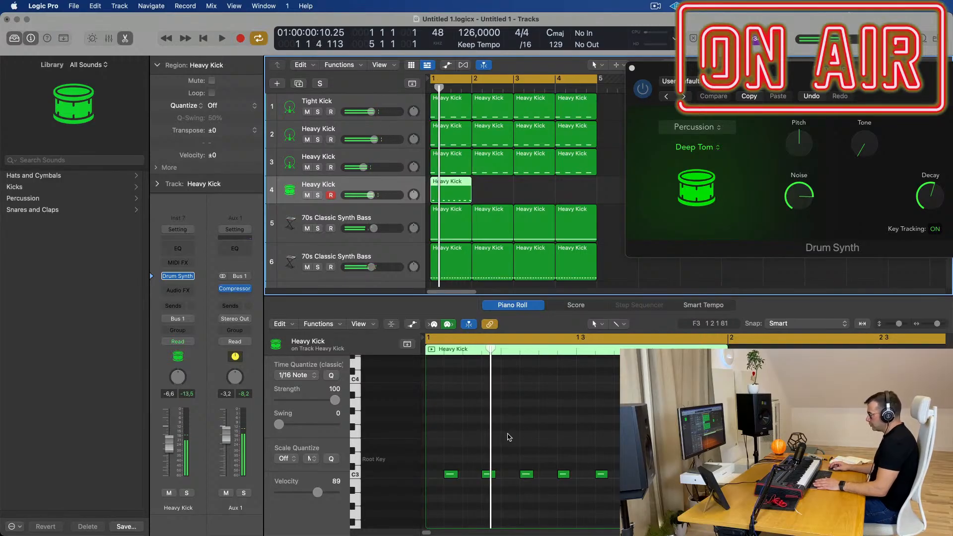
{"action": "scroll", "coordinate": [508, 437], "scroll_direction": "up", "scroll_amount": 6}
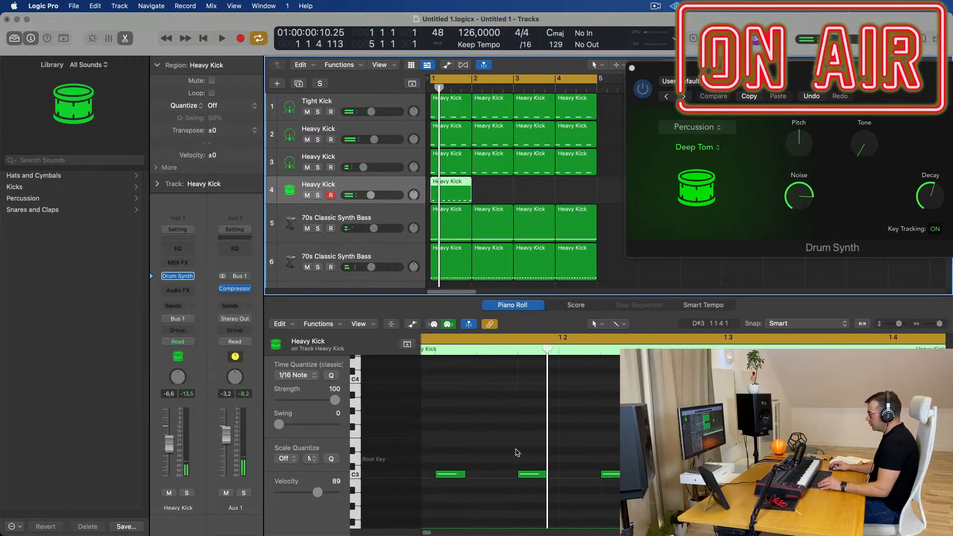
{"action": "scroll", "coordinate": [517, 452], "scroll_direction": "down", "scroll_amount": 1}
{"action": "left_click", "coordinate": [476, 476]}
{"action": "key", "text": "space"}
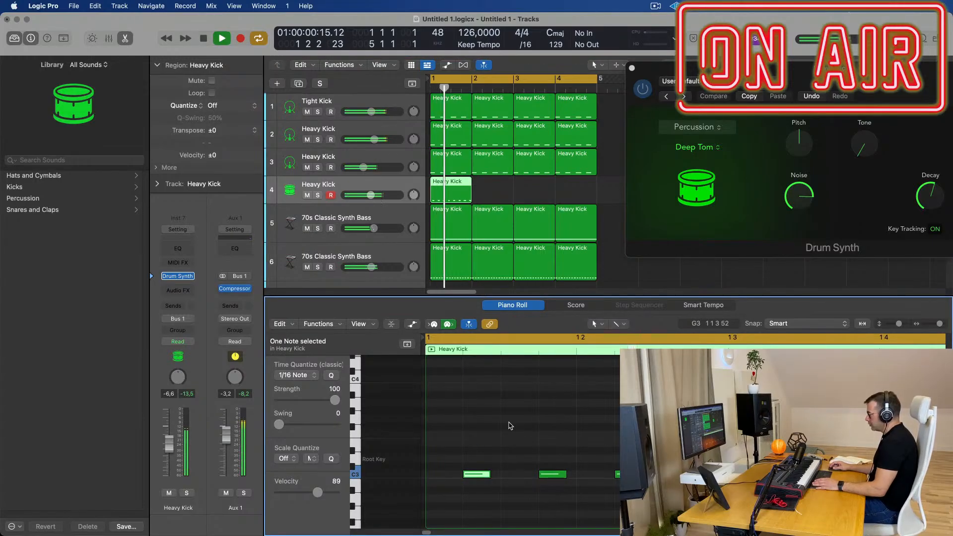
{"action": "scroll", "coordinate": [538, 430], "scroll_direction": "down", "scroll_amount": 1}
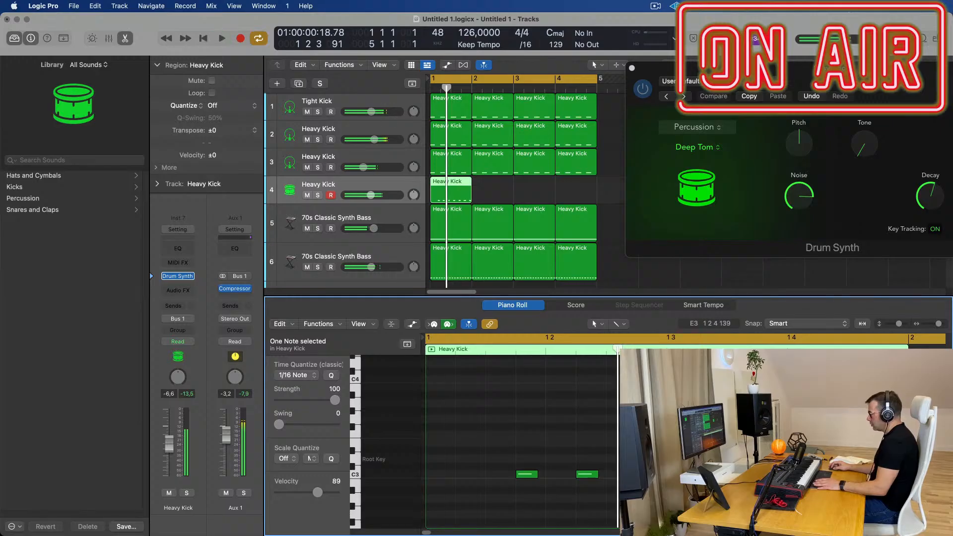
Delete further tom notes to leave only the pairs just before and after beats 2 and 4
{"action": "key", "text": "space"}
{"action": "scroll", "coordinate": [740, 442], "scroll_direction": "down", "scroll_amount": 1}
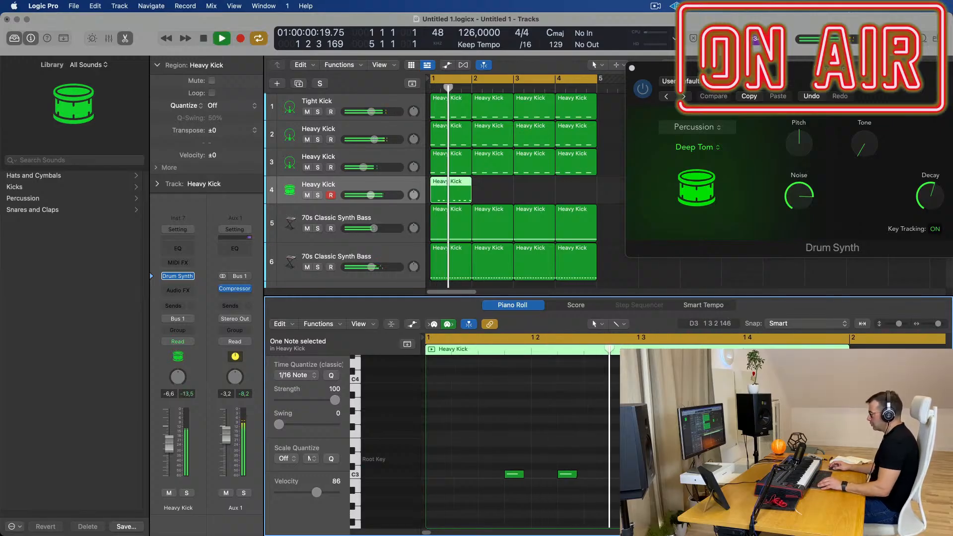
{"action": "key", "text": "space"}
{"action": "key", "text": "space"}
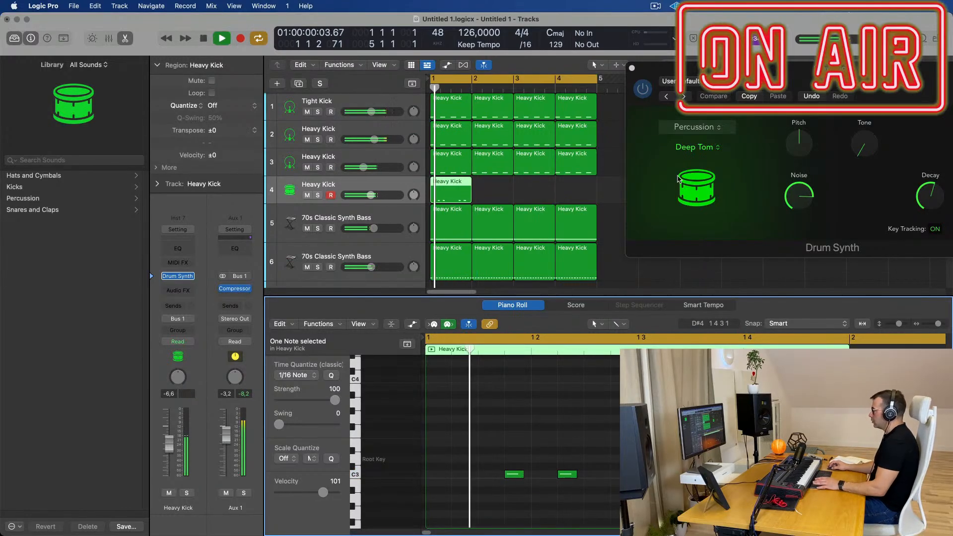
Repeat the one-bar tom region three times to fill the four-bar loop and play it back
{"action": "left_click_drag", "start_coordinate": [529, 192], "coordinate": [420, 192]}
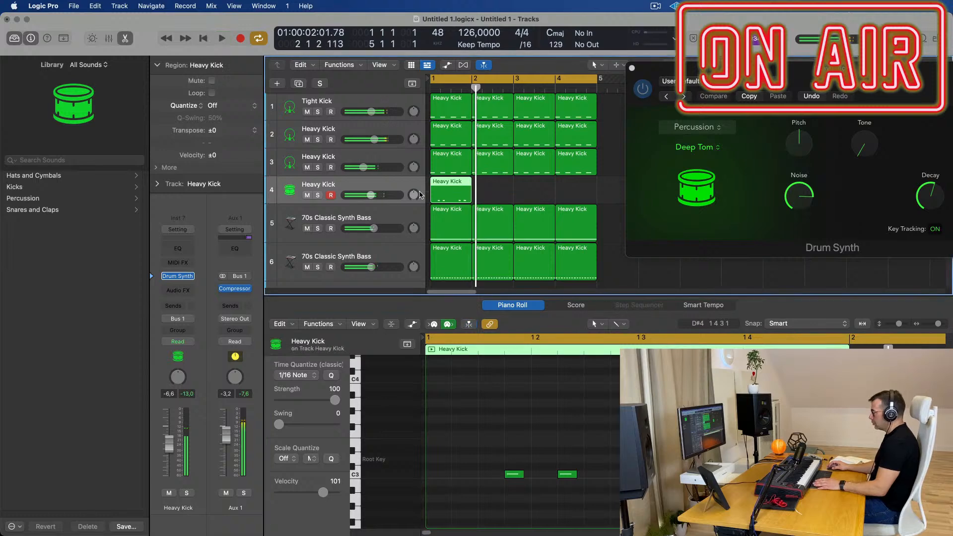
{"action": "key", "text": "super+r"}
{"action": "key", "text": "super+r"}
{"action": "key", "text": "super+r"}
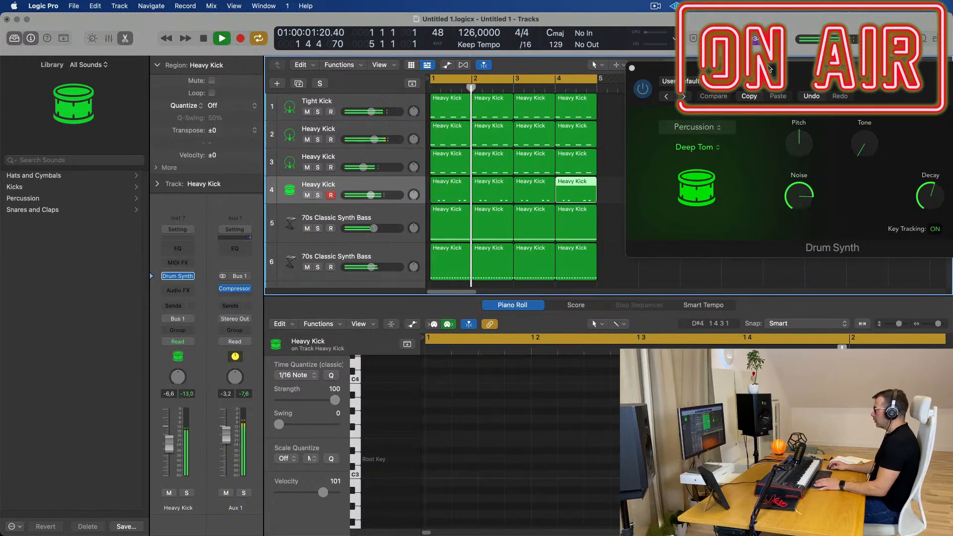
{"action": "left_click_drag", "start_coordinate": [776, 71], "coordinate": [475, 122]}
{"action": "key", "text": "space"}
{"action": "key", "text": "space"}
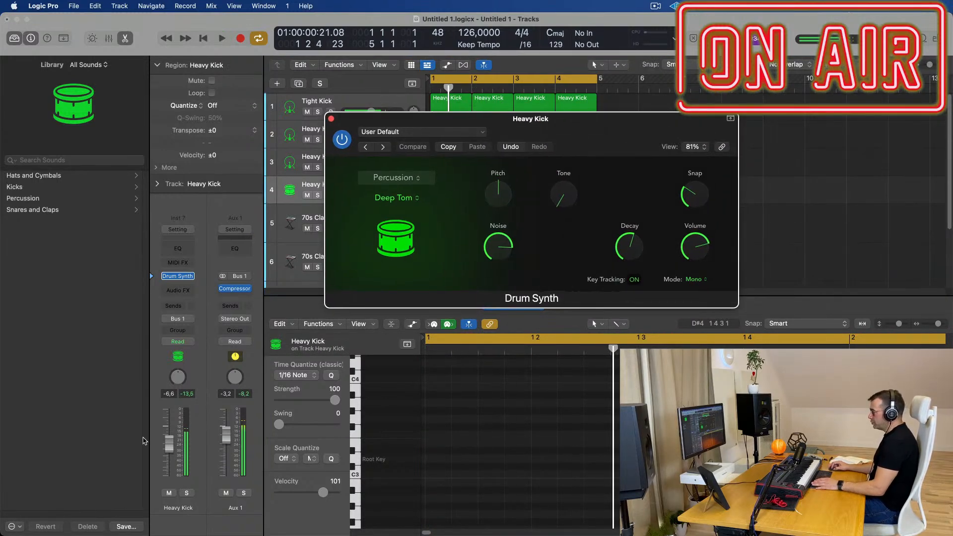
Try the Metal Machine percussion sound on the tom track's Drum Synth during playback and return to Deep Tom
{"action": "left_click_drag", "start_coordinate": [528, 123], "coordinate": [897, 192]}
{"action": "left_click_drag", "start_coordinate": [632, 184], "coordinate": [437, 196]}
{"action": "left_click_drag", "start_coordinate": [861, 183], "coordinate": [516, 203]}
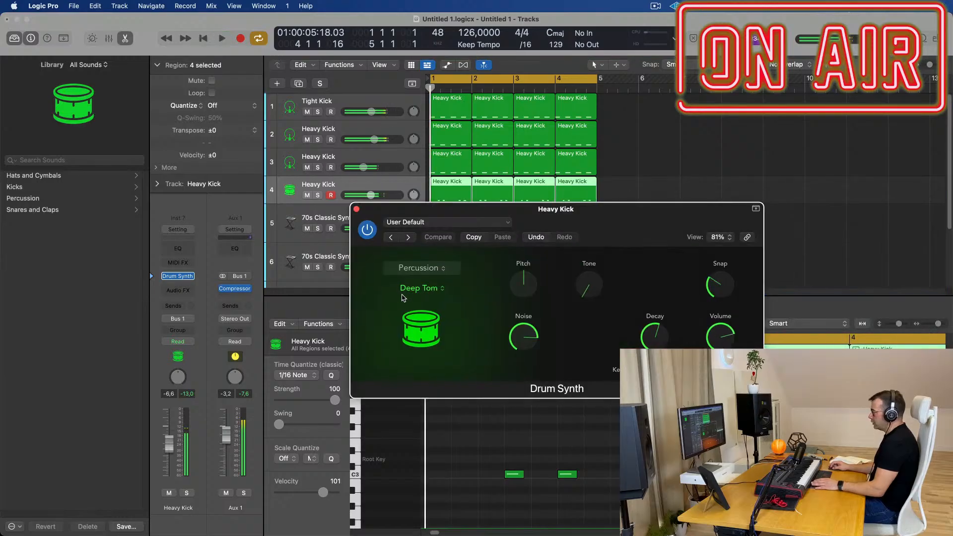
{"action": "left_click", "coordinate": [420, 292]}
{"action": "left_click", "coordinate": [422, 303]}
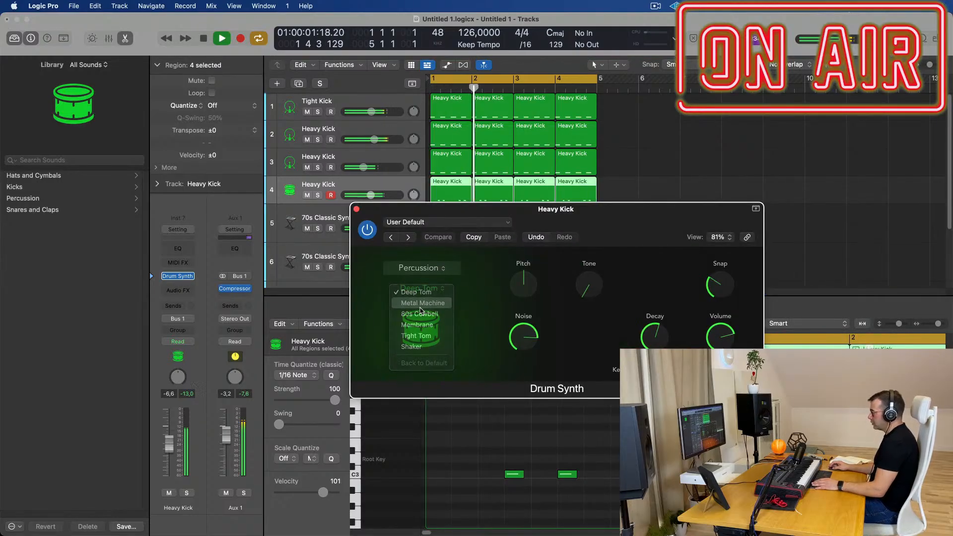
{"action": "left_click", "coordinate": [435, 268]}
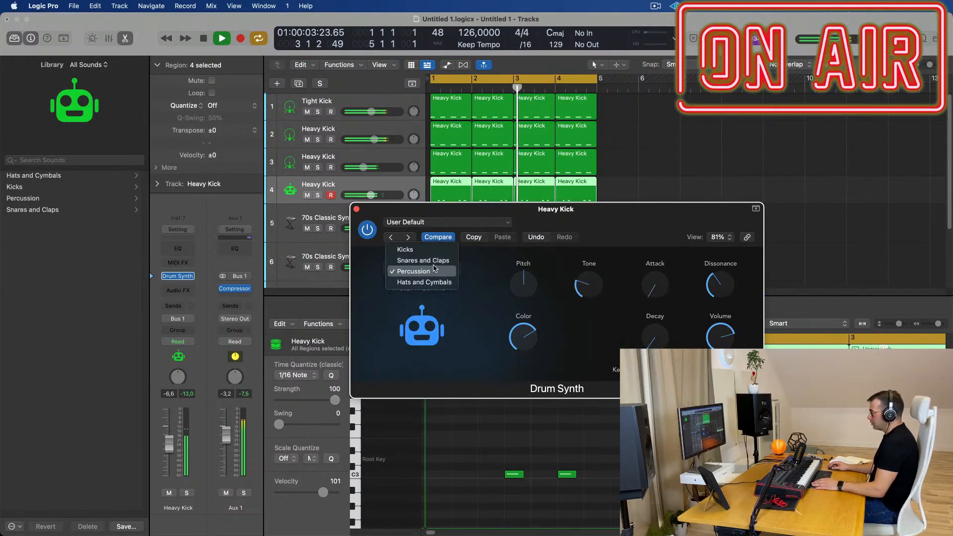
{"action": "left_click", "coordinate": [451, 272]}
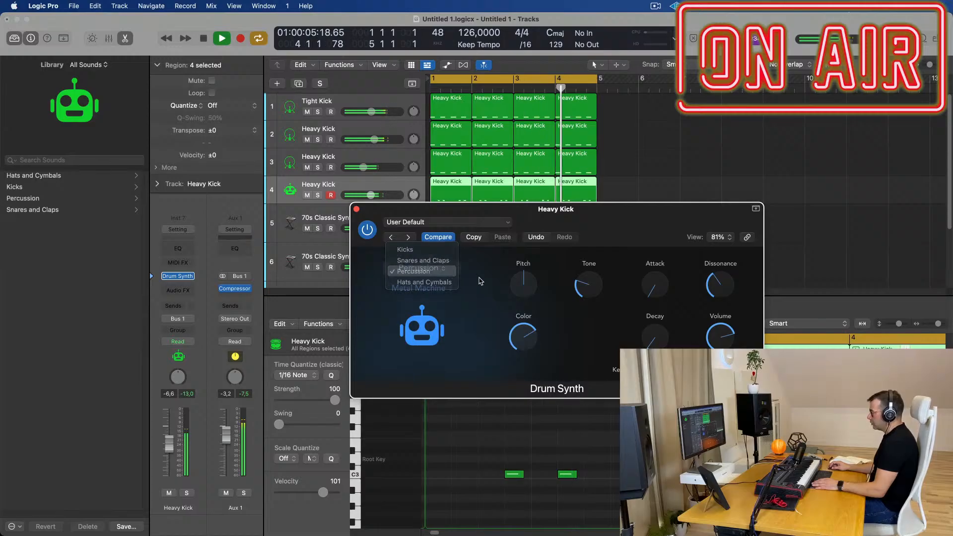
{"action": "left_click", "coordinate": [422, 292]}
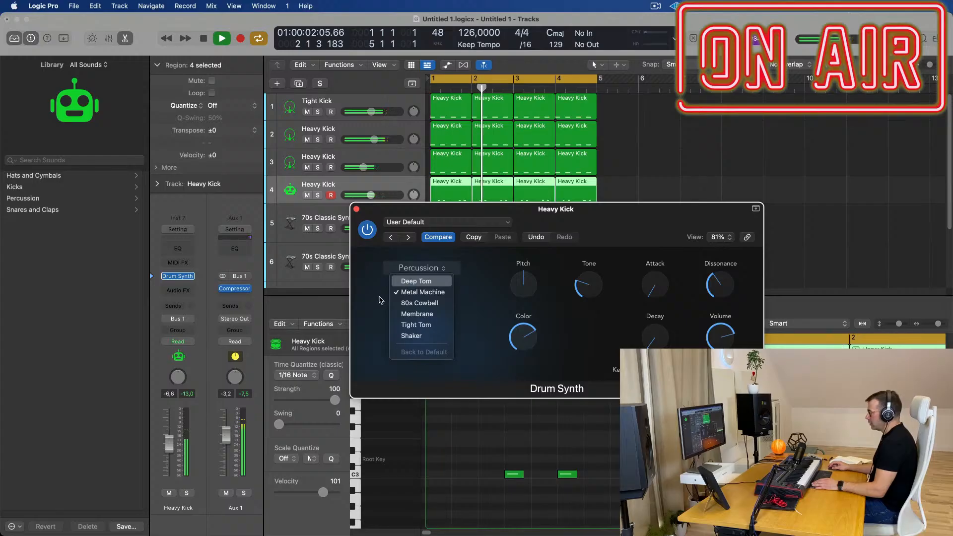
{"action": "key", "text": "Return"}
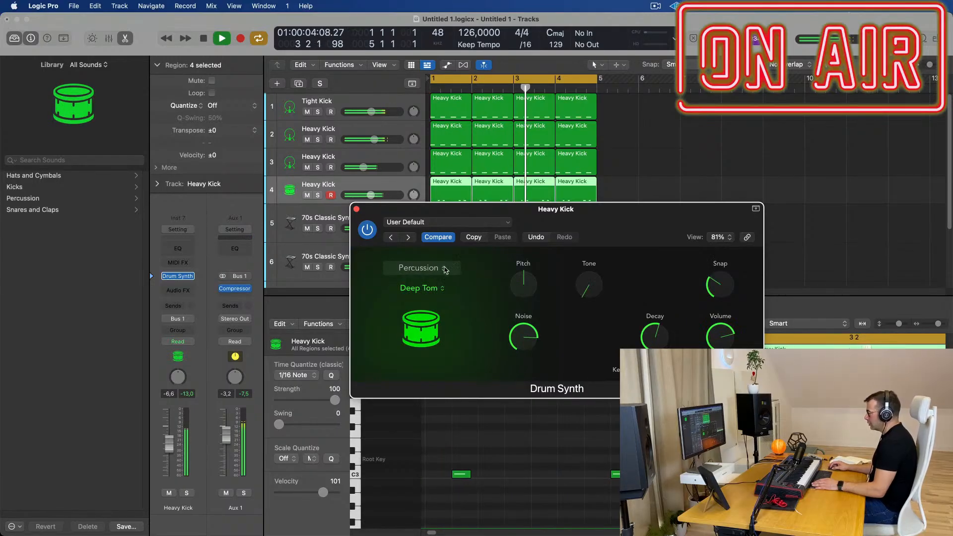
Raise the Deep Tom's Tone from zero to well above the halfway point in Drum Synth
{"action": "left_click_drag", "start_coordinate": [571, 213], "coordinate": [501, 244]}
{"action": "key", "text": "Return"}
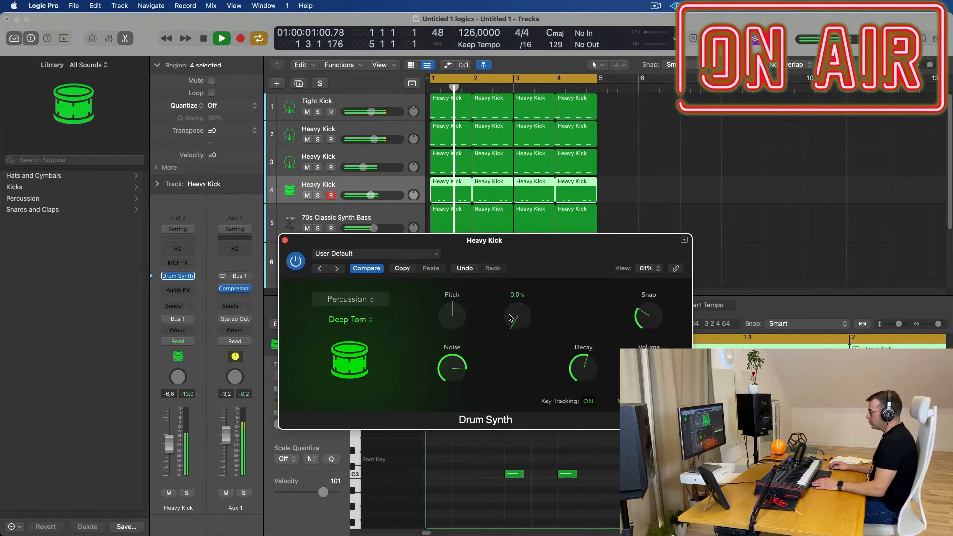
{"action": "left_click_drag", "start_coordinate": [514, 299], "coordinate": [530, 263]}
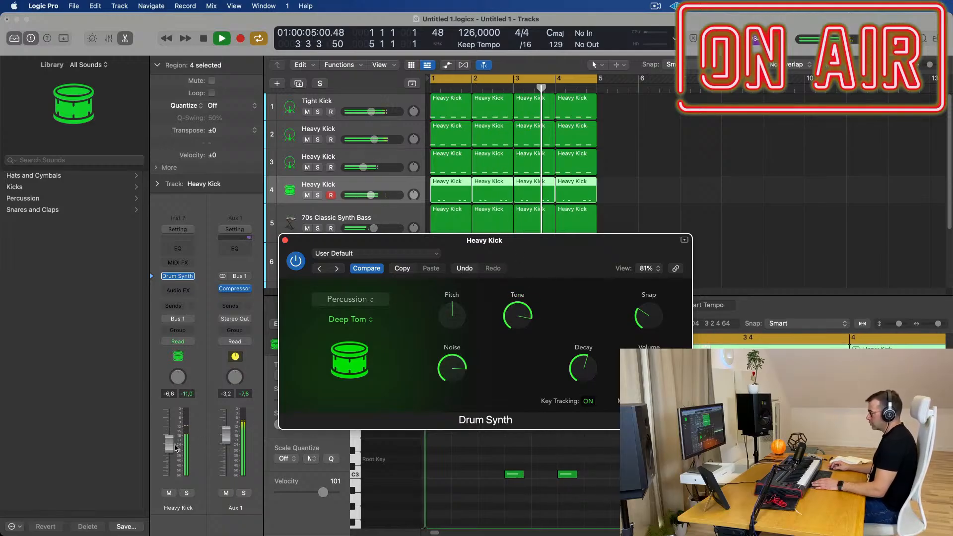
Lower the Deep Tom's Pitch and raise the tom track's volume to about -3.7 dB
{"action": "left_click", "coordinate": [175, 449]}
{"action": "left_click_drag", "start_coordinate": [451, 317], "coordinate": [450, 350]}
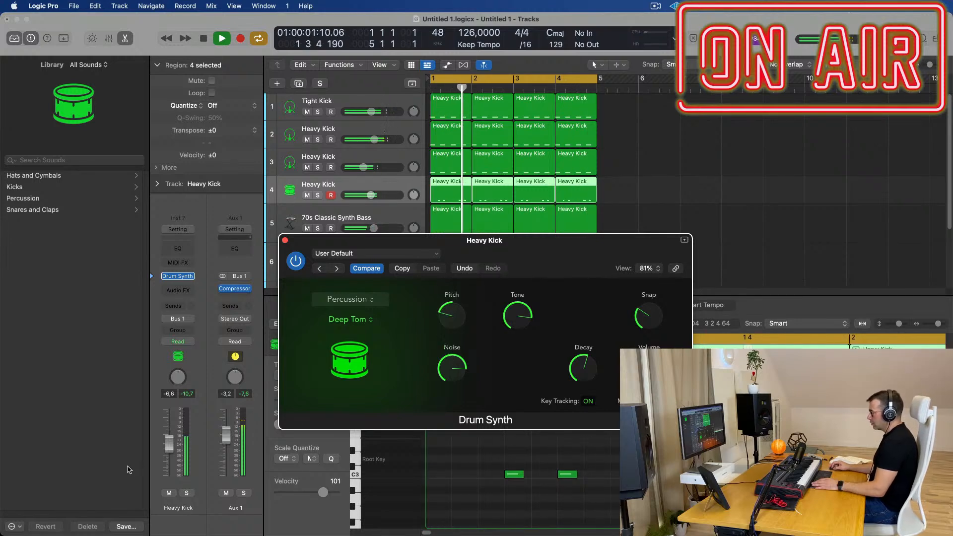
{"action": "left_click", "coordinate": [170, 435]}
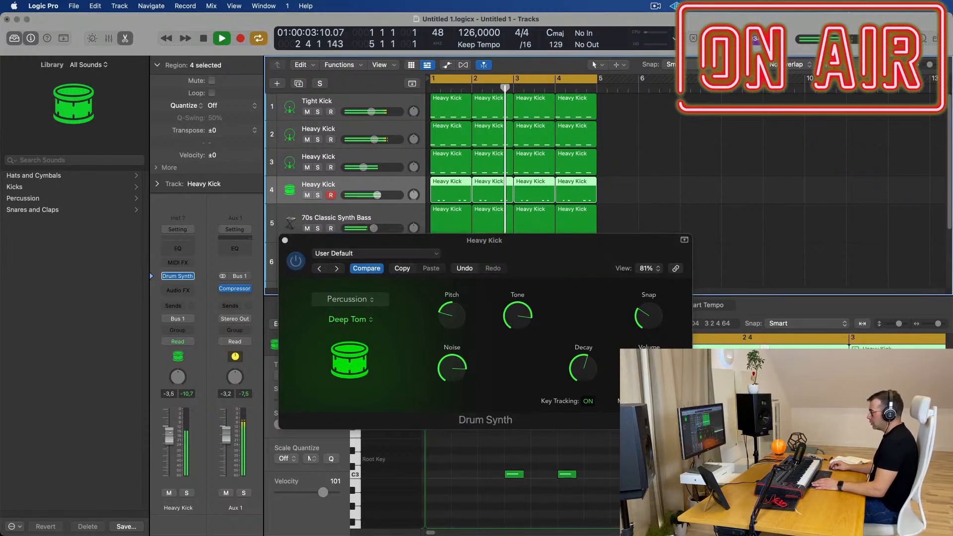
Lengthen the Deep Tom's Decay and raise its Snap to about 73 %
{"action": "left_click_drag", "start_coordinate": [548, 246], "coordinate": [528, 159]}
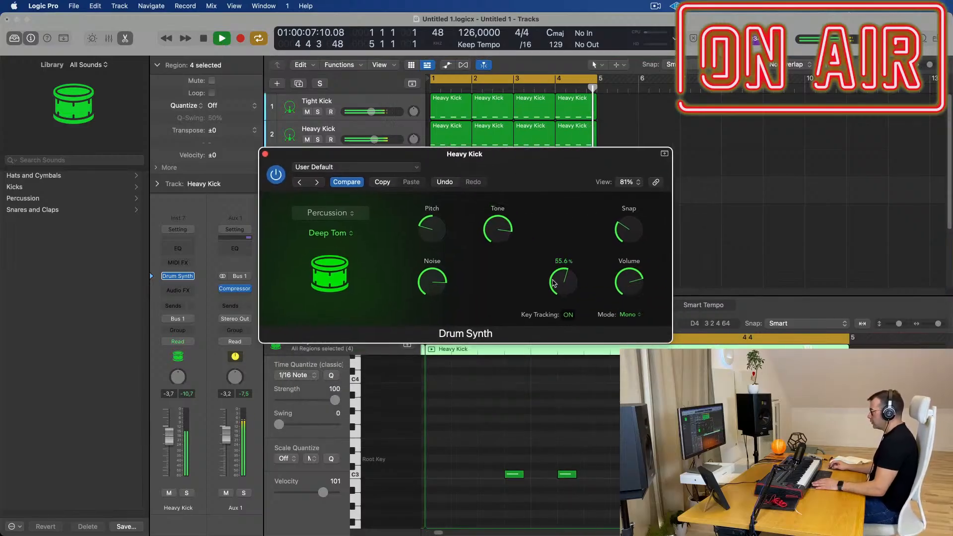
{"action": "left_click_drag", "start_coordinate": [555, 283], "coordinate": [569, 309]}
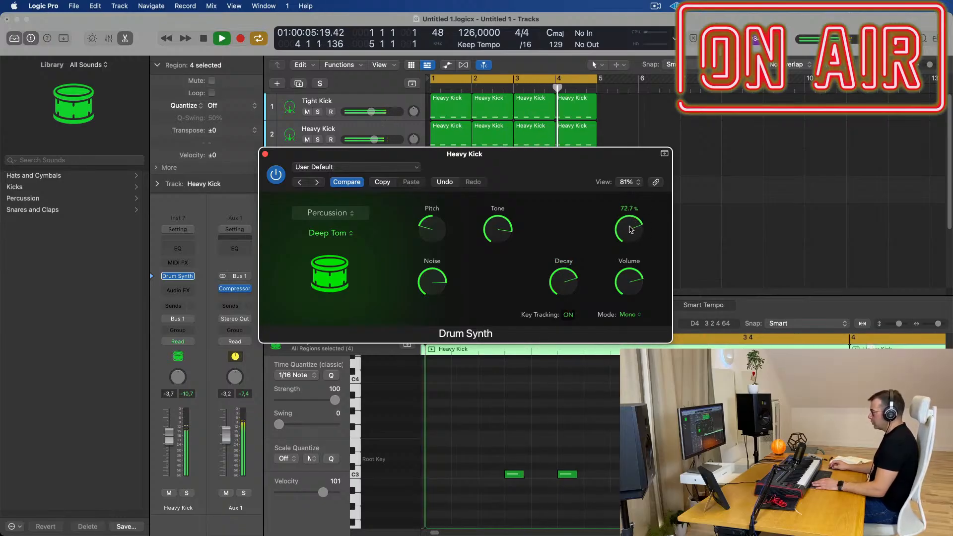
{"action": "left_click_drag", "start_coordinate": [631, 229], "coordinate": [631, 234]}
Reduce the Deep Tom's Noise to slightly more than half
{"action": "left_click_drag", "start_coordinate": [524, 158], "coordinate": [681, 159]}
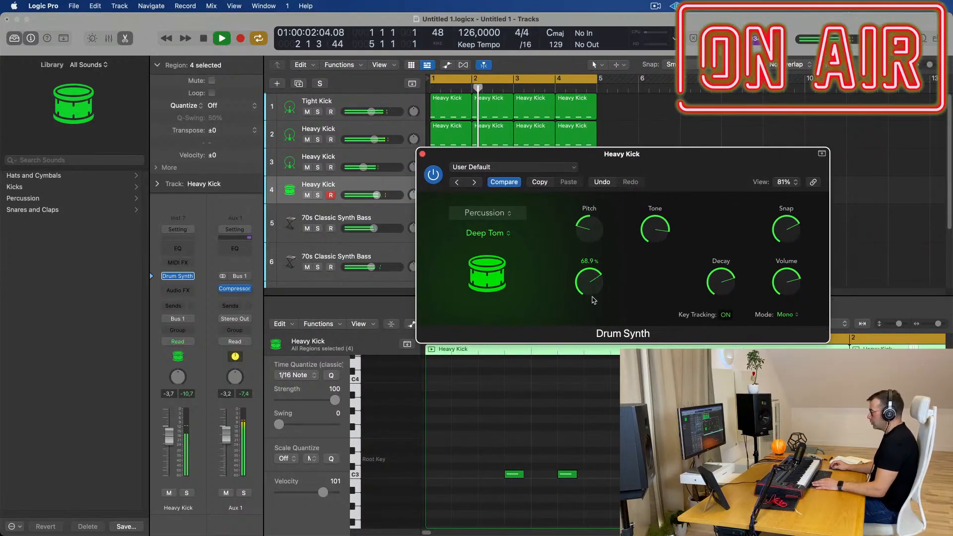
{"action": "left_click_drag", "start_coordinate": [594, 300], "coordinate": [591, 302]}
{"action": "left_click_drag", "start_coordinate": [659, 157], "coordinate": [678, 160]}
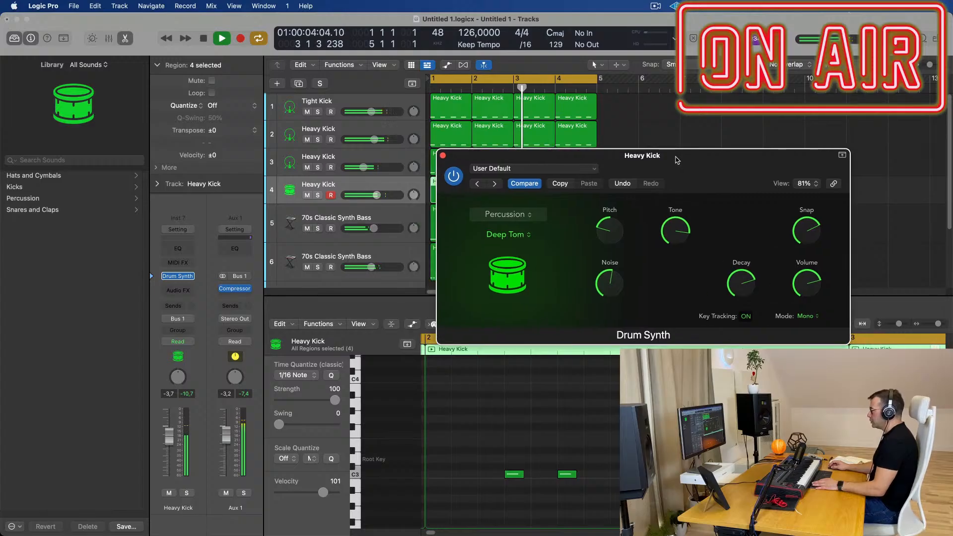
{"action": "left_click", "coordinate": [509, 215]}
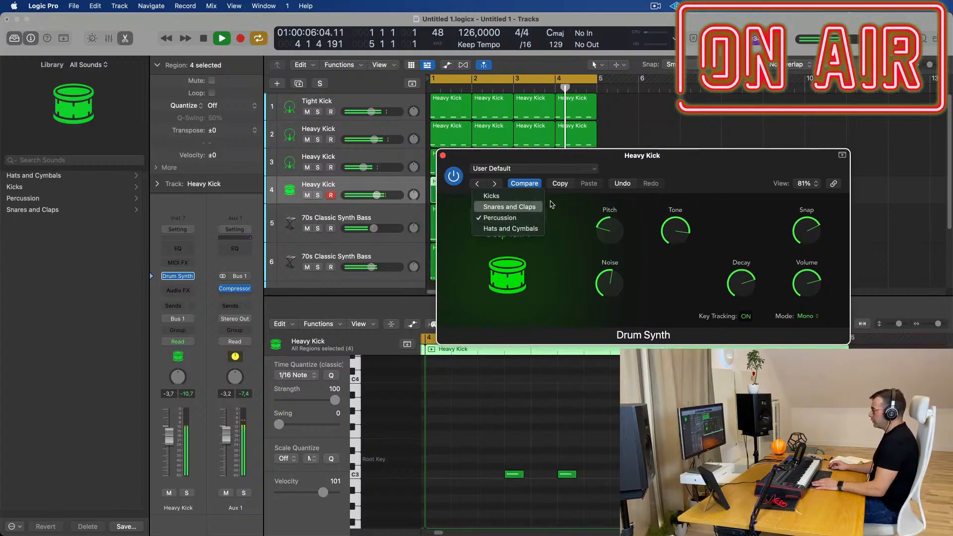
{"action": "left_click", "coordinate": [522, 218]}
{"action": "left_click", "coordinate": [509, 238]}
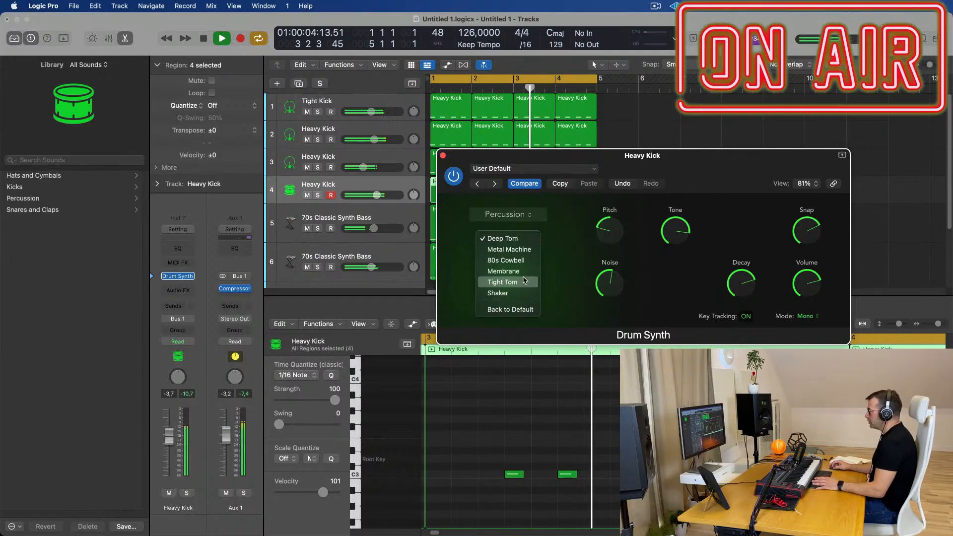
{"action": "left_click", "coordinate": [533, 154]}
Duplicate the tom track with its Drum Synth settings and copy its four one-bar regions onto the new track
{"action": "left_click_drag", "start_coordinate": [554, 155], "coordinate": [743, 148]}
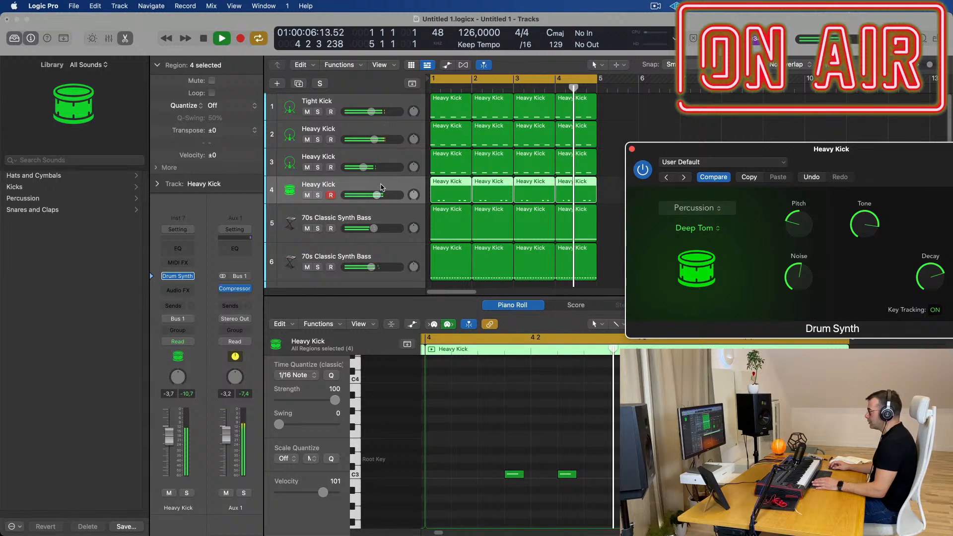
{"action": "left_click", "coordinate": [300, 67]}
{"action": "left_click", "coordinate": [299, 84]}
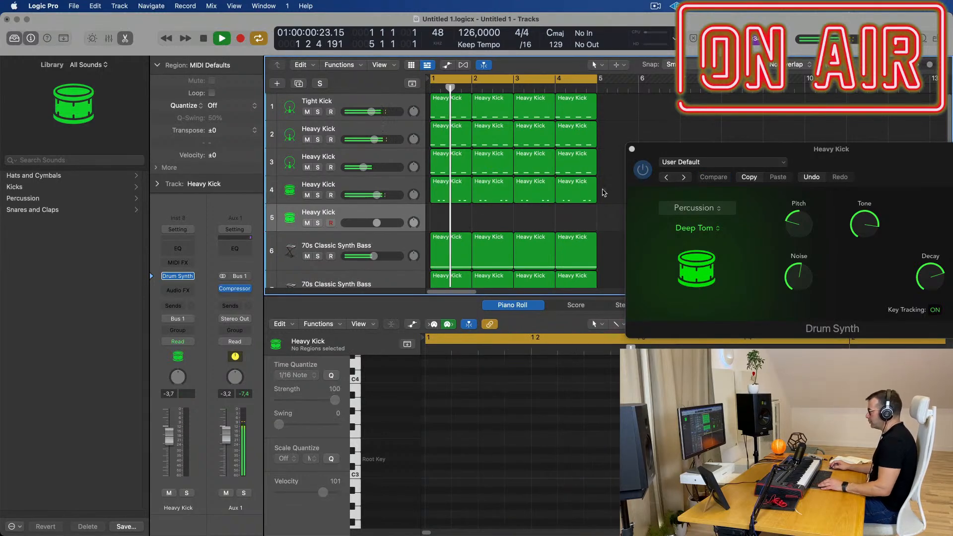
{"action": "left_click_drag", "start_coordinate": [604, 189], "coordinate": [443, 223]}
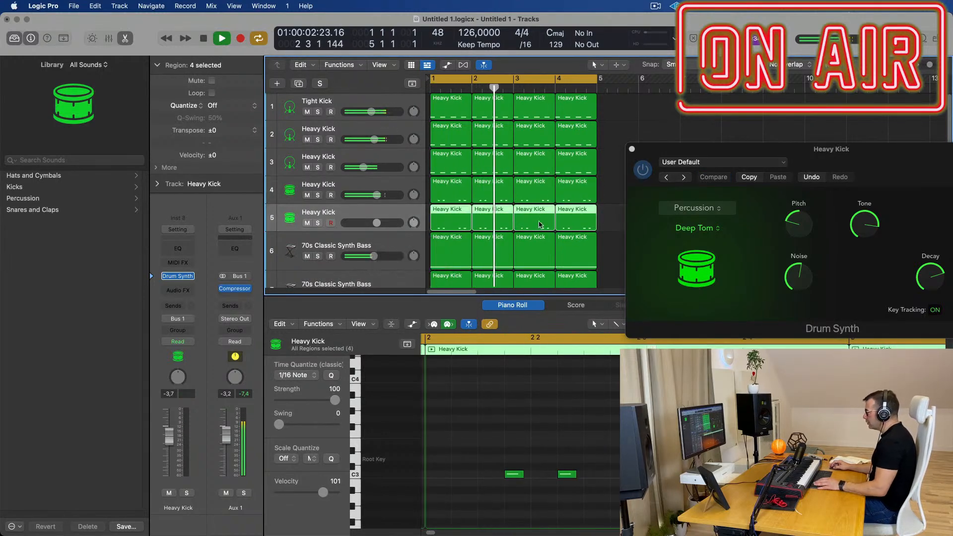
Mute the original tom track and open the duplicated track's Drum Synth
{"action": "left_click_drag", "start_coordinate": [723, 152], "coordinate": [603, 147]}
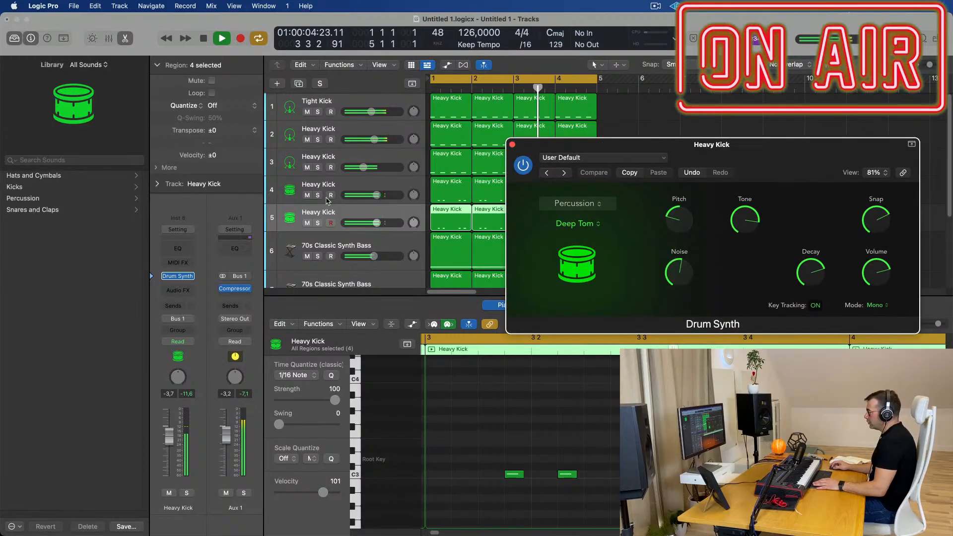
{"action": "left_click", "coordinate": [307, 196]}
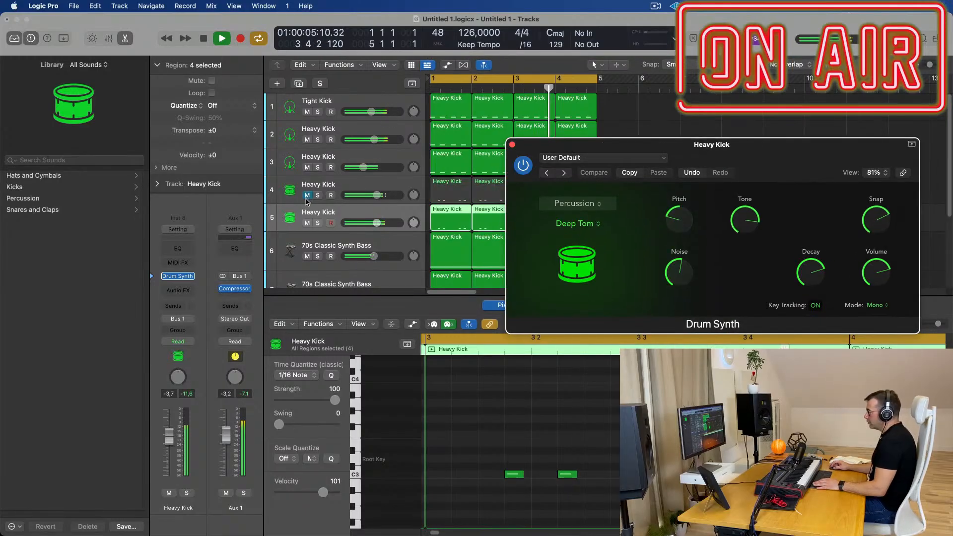
{"action": "left_click", "coordinate": [178, 277]}
Try the Tight Tom percussion sound on the duplicated tom track
{"action": "left_click", "coordinate": [372, 220]}
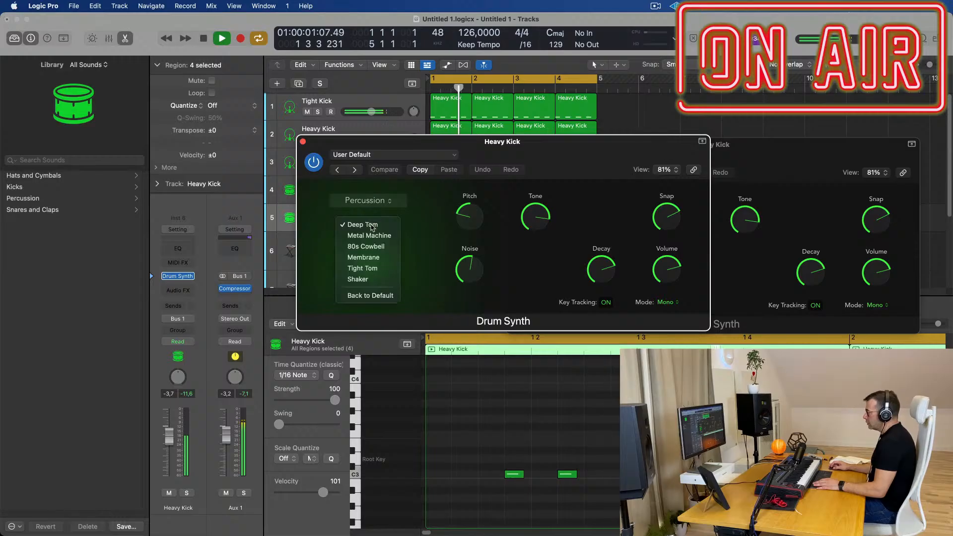
{"action": "left_click", "coordinate": [362, 268]}
{"action": "left_click_drag", "start_coordinate": [433, 185], "coordinate": [488, 299]}
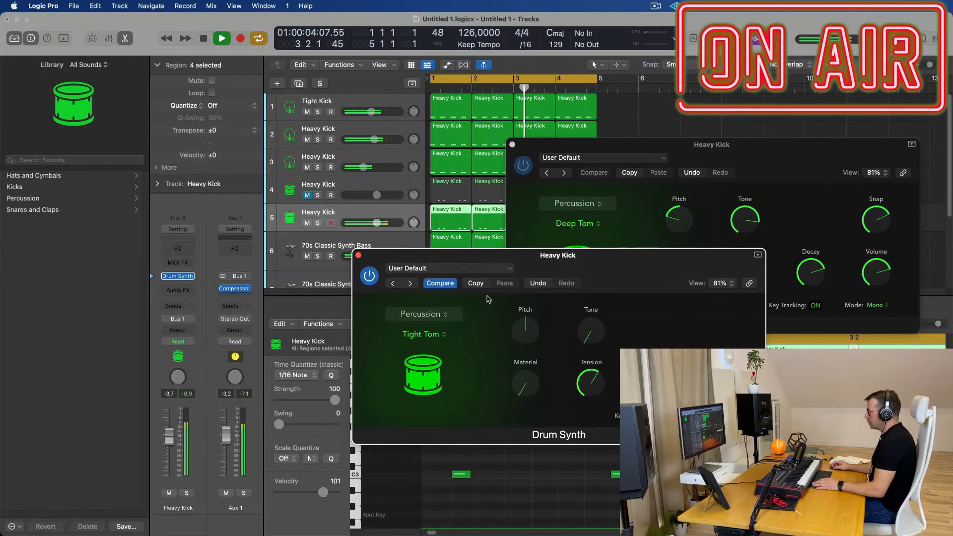
{"action": "left_click", "coordinate": [476, 271]}
{"action": "left_click", "coordinate": [478, 272]}
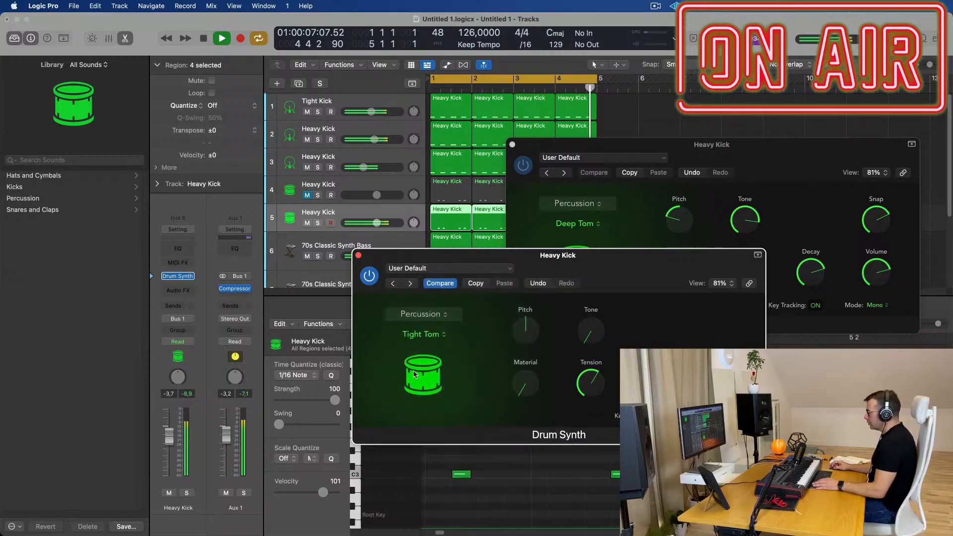
Set the duplicated track's percussion sound to Membrane and close the original tom's Drum Synth window
{"action": "left_click", "coordinate": [428, 338]}
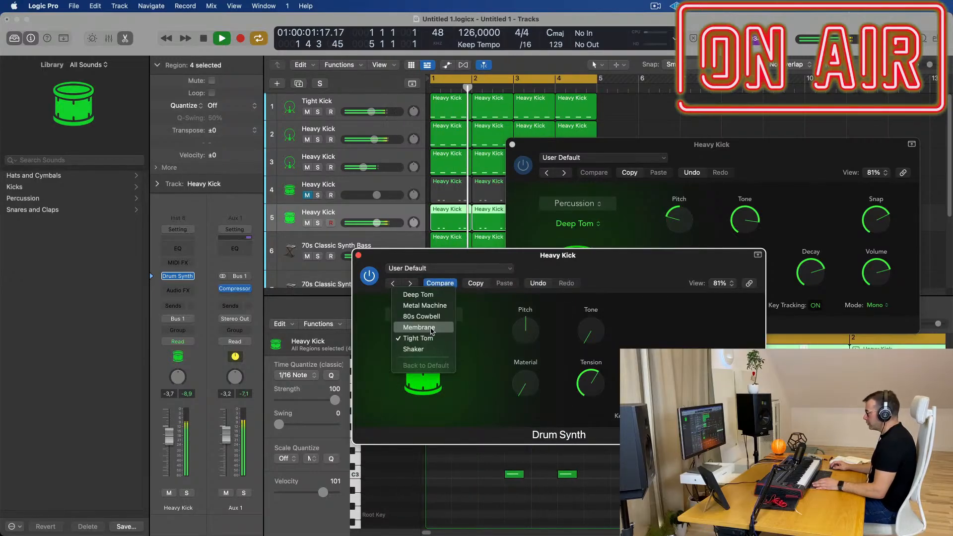
{"action": "left_click", "coordinate": [419, 328]}
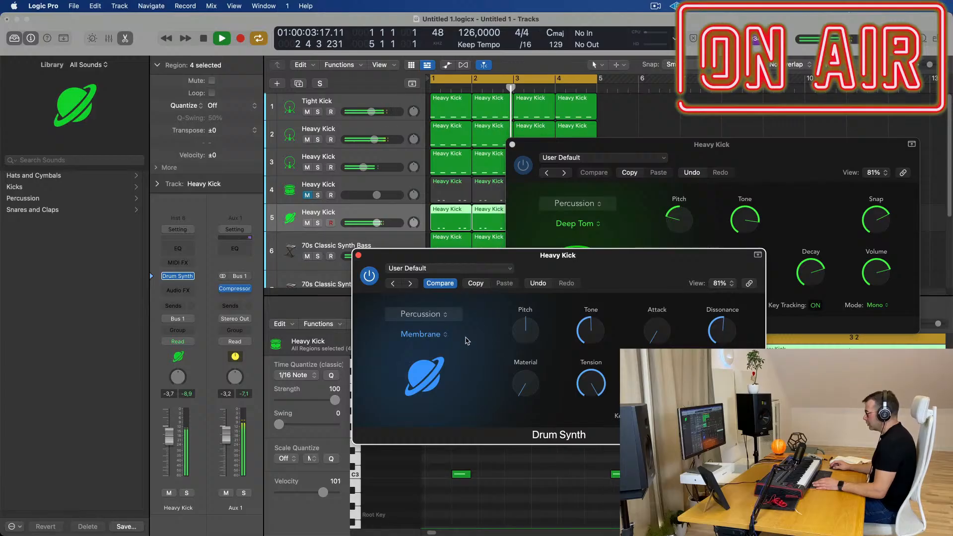
{"action": "left_click_drag", "start_coordinate": [571, 264], "coordinate": [471, 286]}
{"action": "left_click_drag", "start_coordinate": [722, 145], "coordinate": [658, 161]}
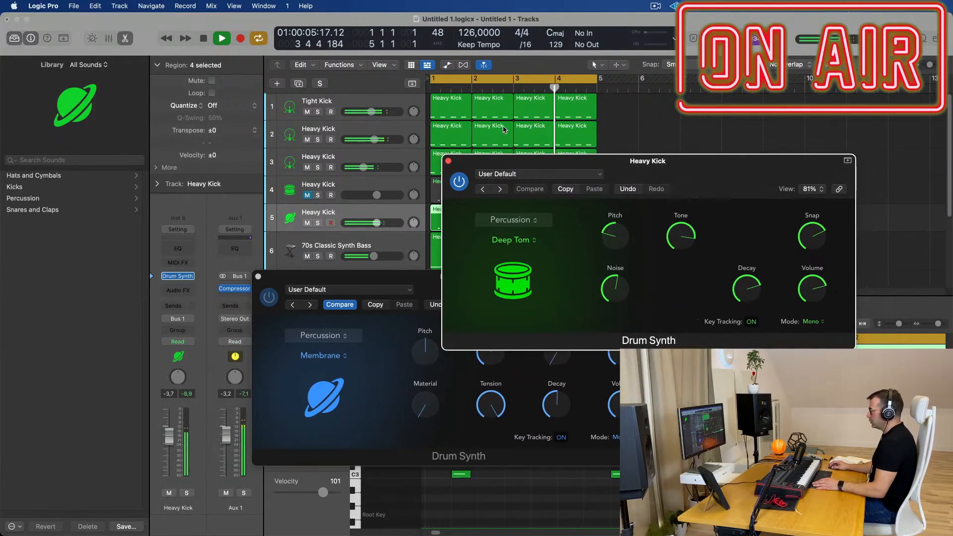
{"action": "left_click", "coordinate": [449, 162]}
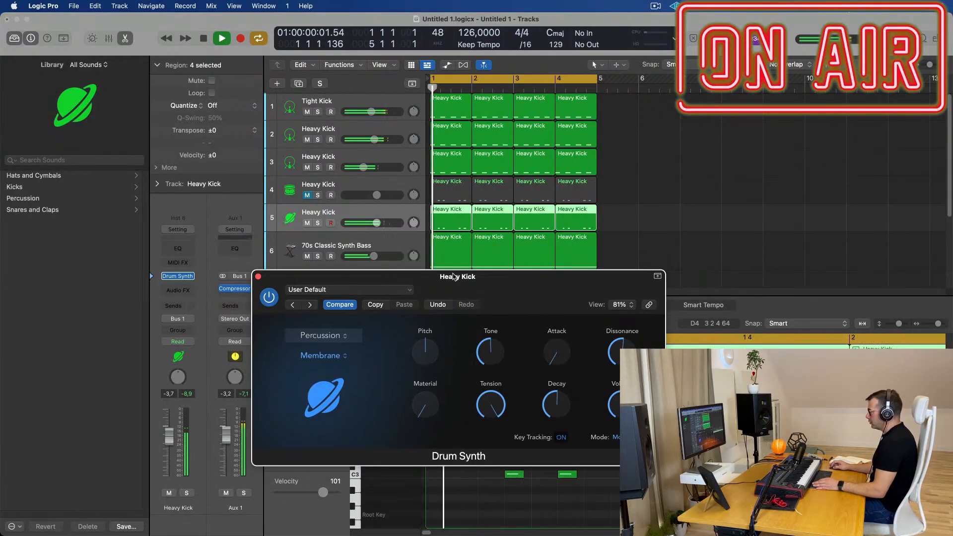
Lower the Membrane track's volume to about -4.4 dB and unmute the original tom track
{"action": "left_click_drag", "start_coordinate": [437, 277], "coordinate": [563, 286]}
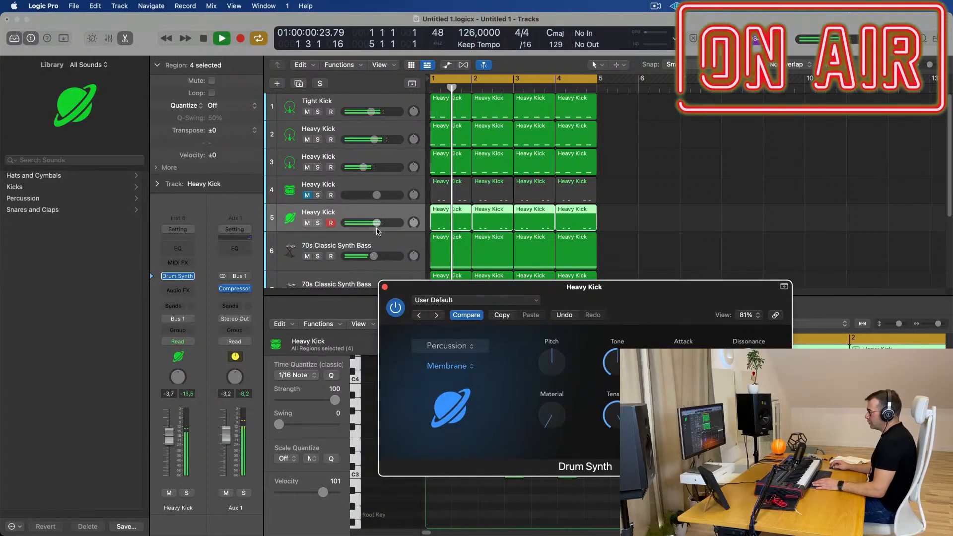
{"action": "left_click", "coordinate": [349, 214]}
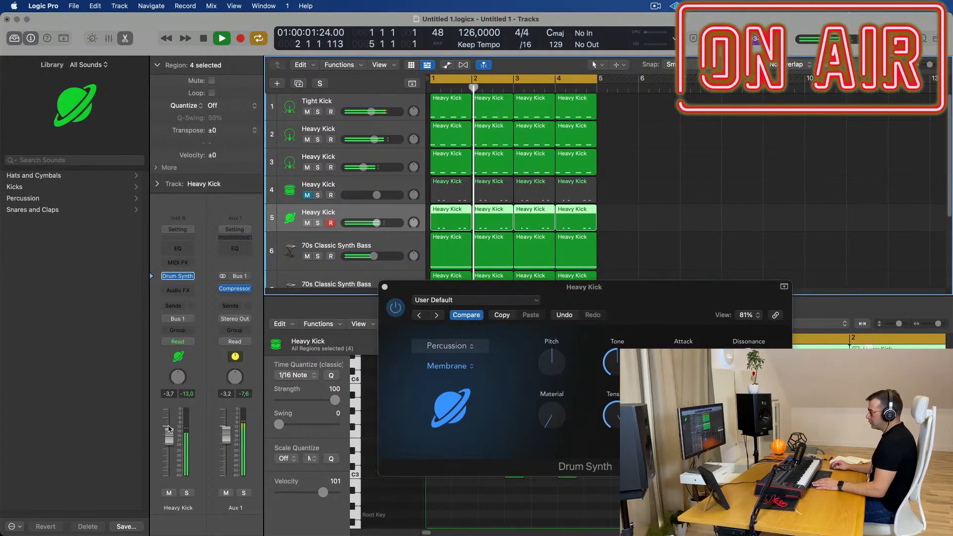
{"action": "left_click", "coordinate": [307, 195]}
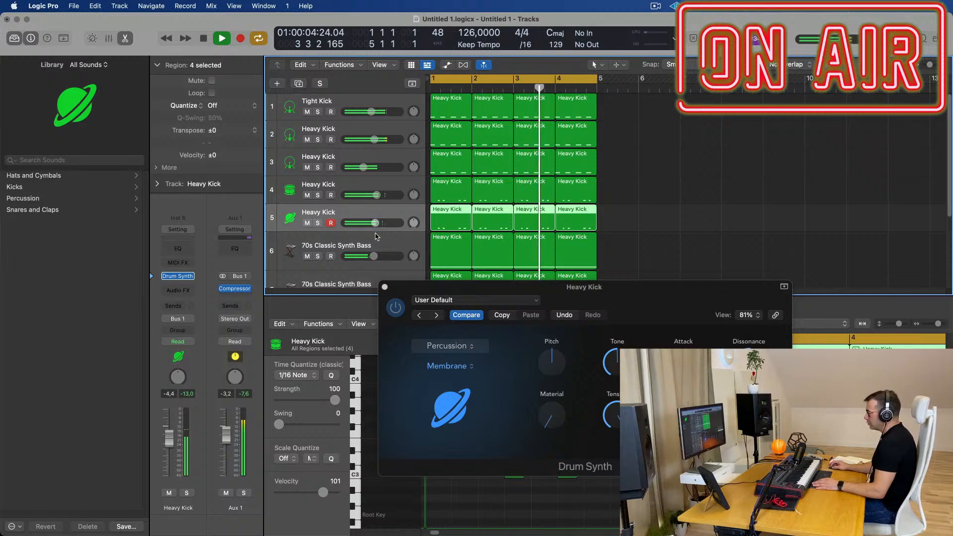
Route the tom and Membrane percussion tracks directly to Stereo Output
{"action": "left_click_drag", "start_coordinate": [438, 283], "coordinate": [813, 233]}
{"action": "left_click_drag", "start_coordinate": [626, 184], "coordinate": [442, 214]}
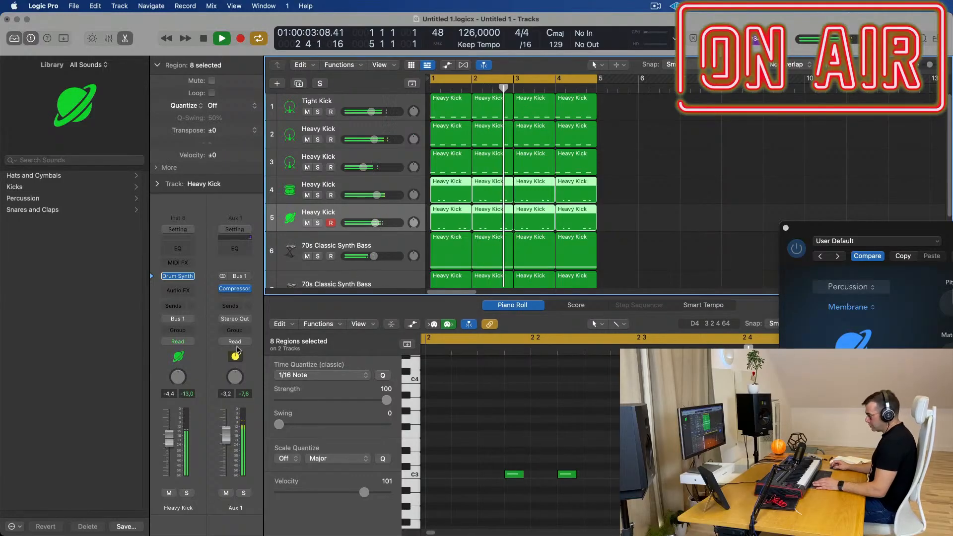
{"action": "key", "text": "x"}
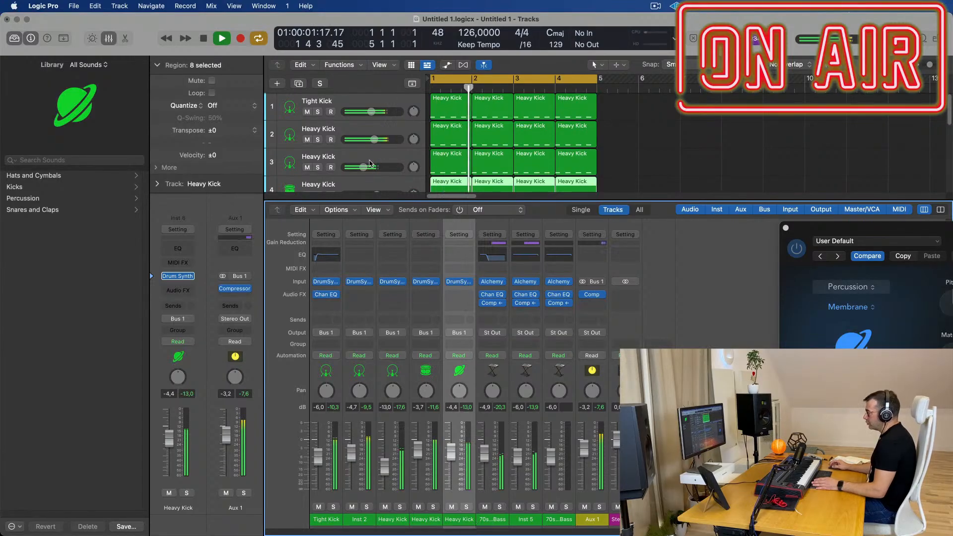
{"action": "scroll", "coordinate": [406, 164], "scroll_direction": "down", "scroll_amount": 3}
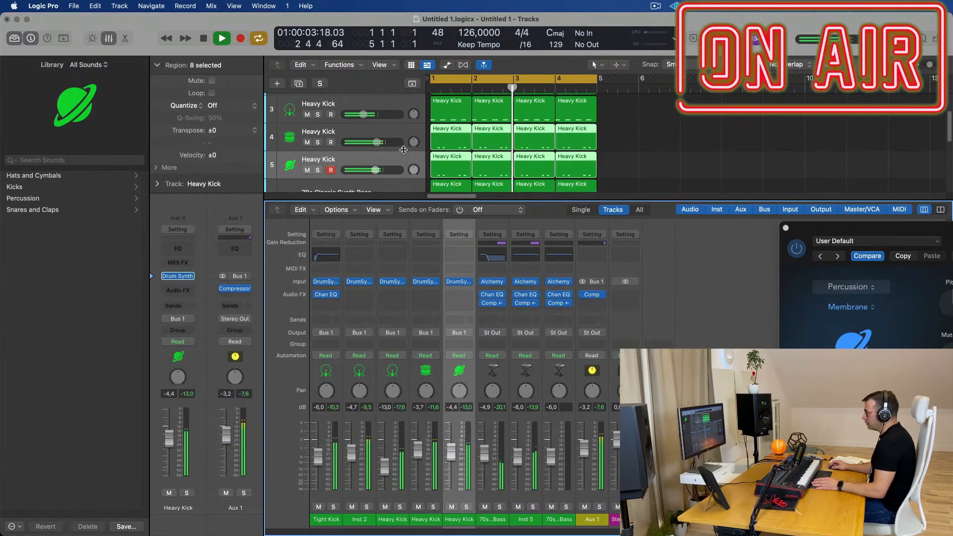
{"action": "left_click", "coordinate": [410, 145]}
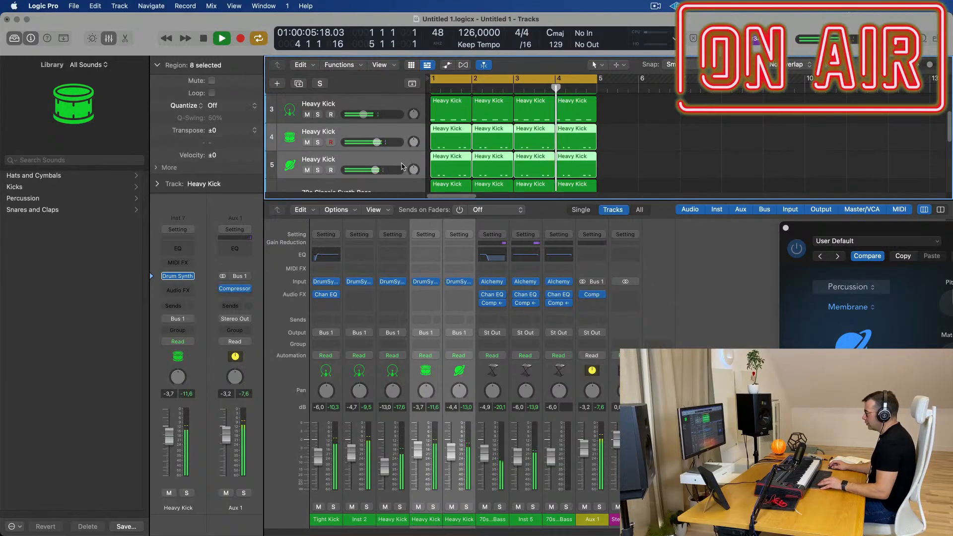
{"action": "left_click", "coordinate": [457, 335]}
{"action": "mouse_move", "coordinate": [471, 373]}
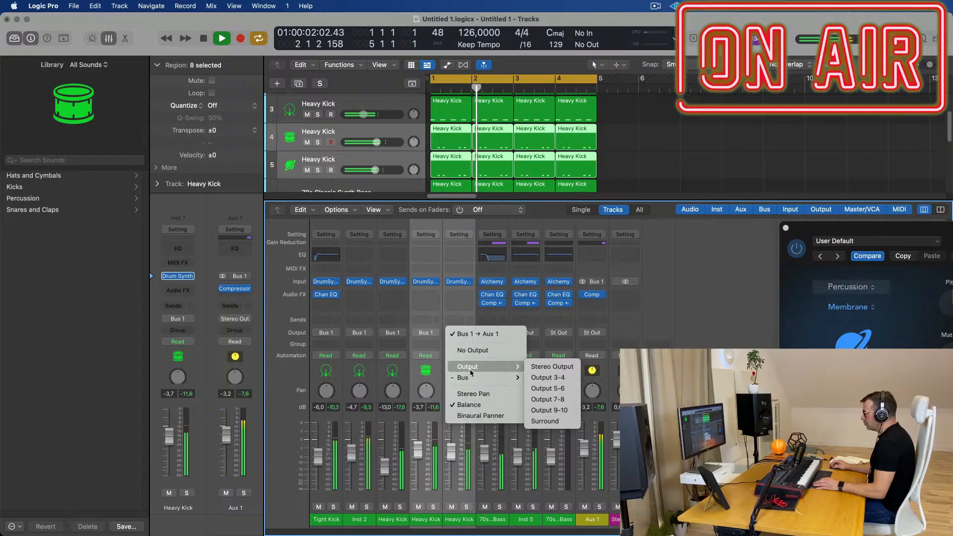
{"action": "left_click", "coordinate": [551, 367]}
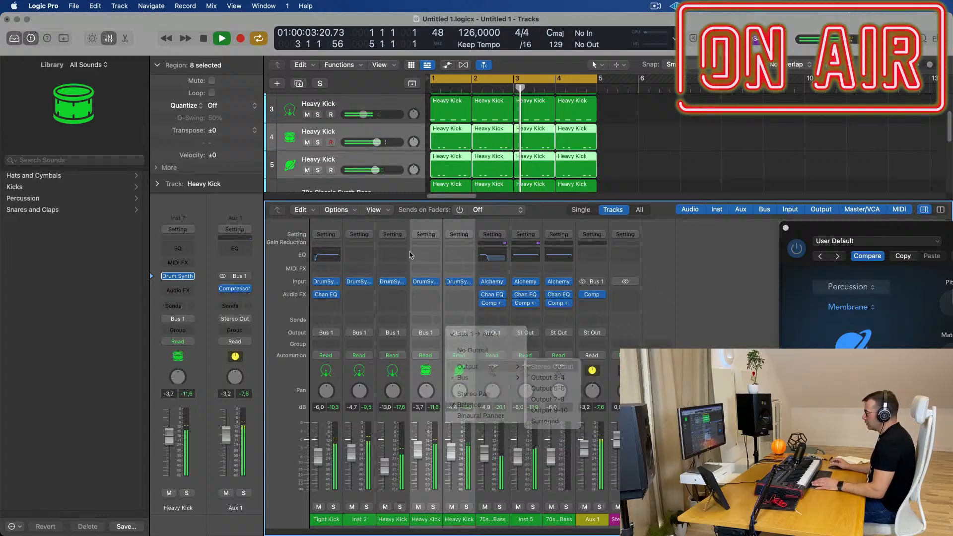
{"action": "left_click_drag", "start_coordinate": [854, 229], "coordinate": [481, 212]}
{"action": "key", "text": "space"}
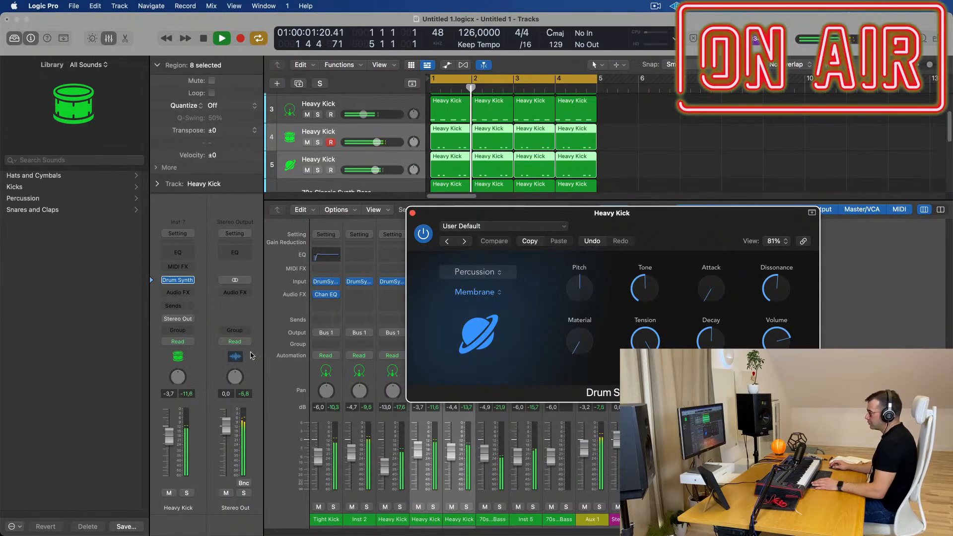
Lower the tom and Membrane tracks' volumes to about -8.4 dB and -9.0 dB, and close the Drum Synth and mixer
{"action": "left_click_drag", "start_coordinate": [380, 147], "coordinate": [368, 142]}
{"action": "left_click", "coordinate": [412, 214]}
{"action": "key", "text": "x"}
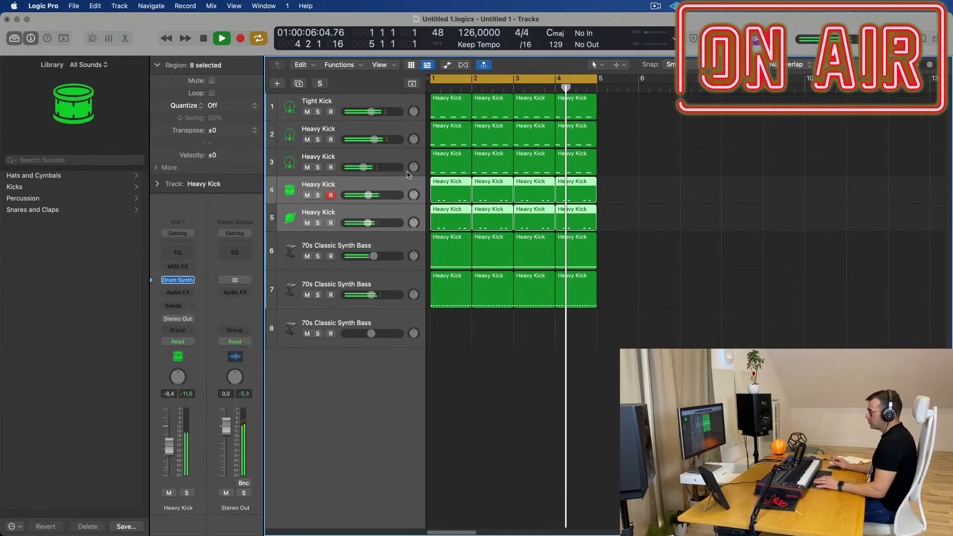
{"action": "left_click", "coordinate": [388, 188]}
{"action": "left_click", "coordinate": [398, 218]}
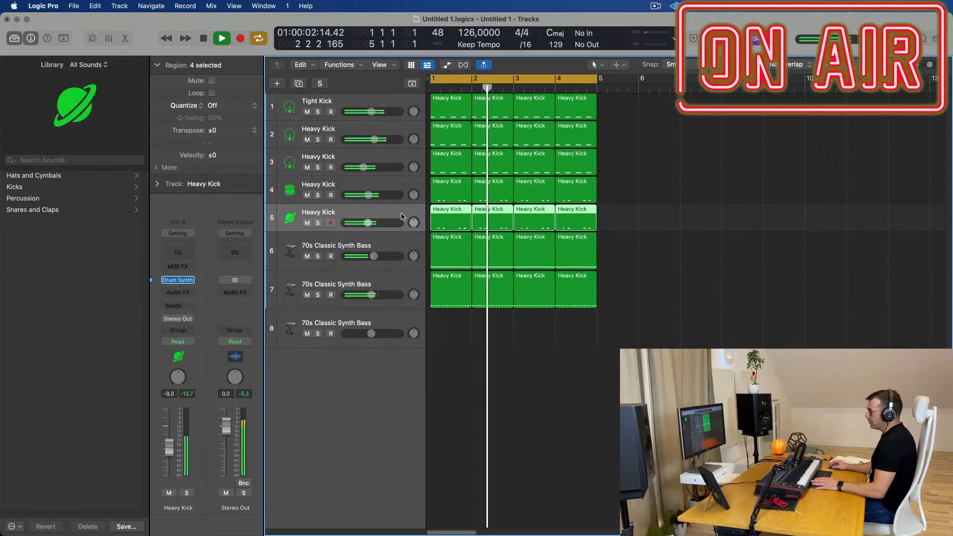
Replace Alchemy on the empty third bass track with Drum Machine Designer
{"action": "left_click", "coordinate": [378, 340]}
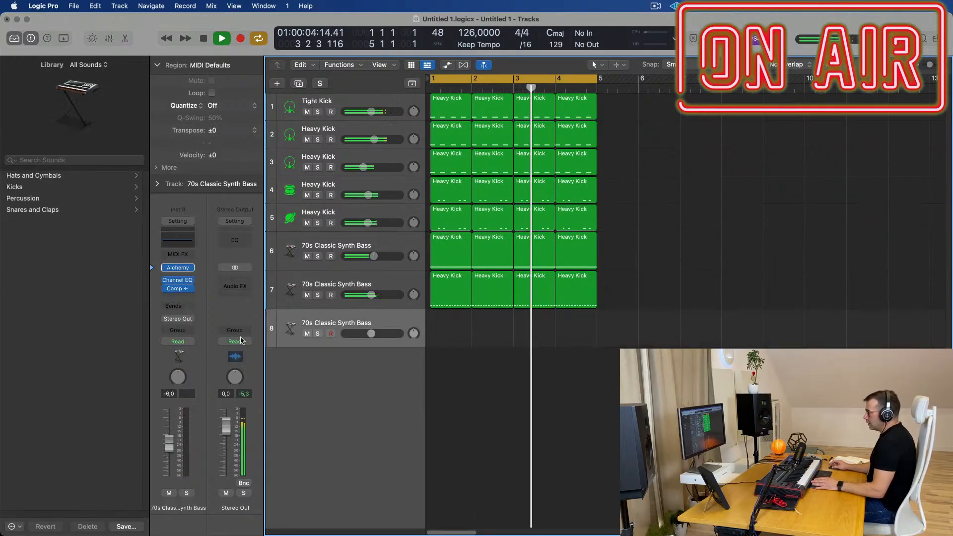
{"action": "left_click", "coordinate": [192, 268]}
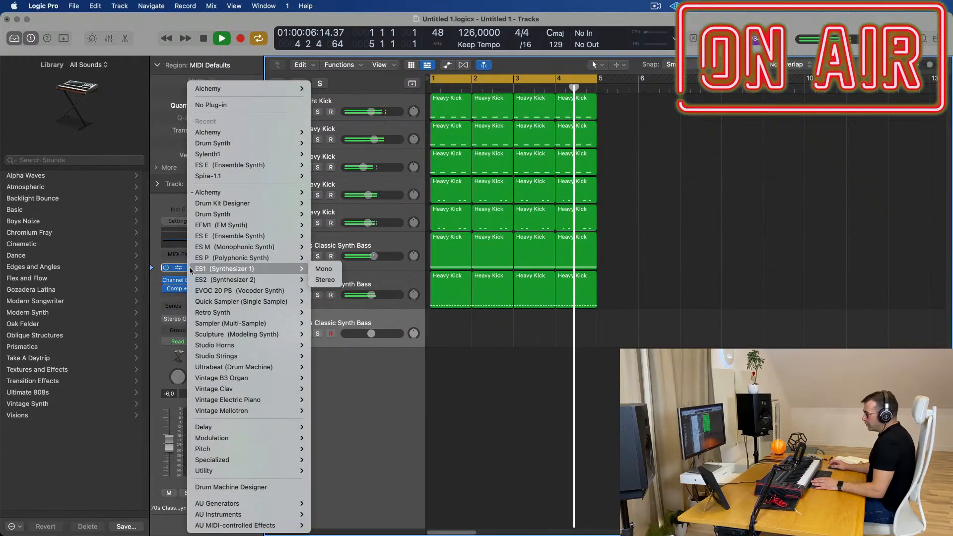
{"action": "left_click", "coordinate": [253, 488]}
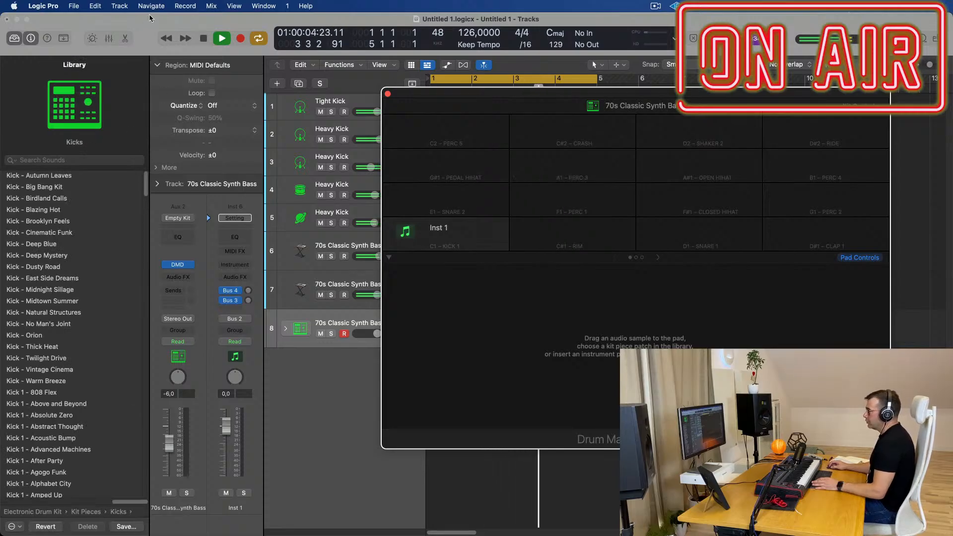
Load the Roland TR-909 kit on the whole drum machine track and move its window clear of the regions
{"action": "left_click", "coordinate": [322, 243]}
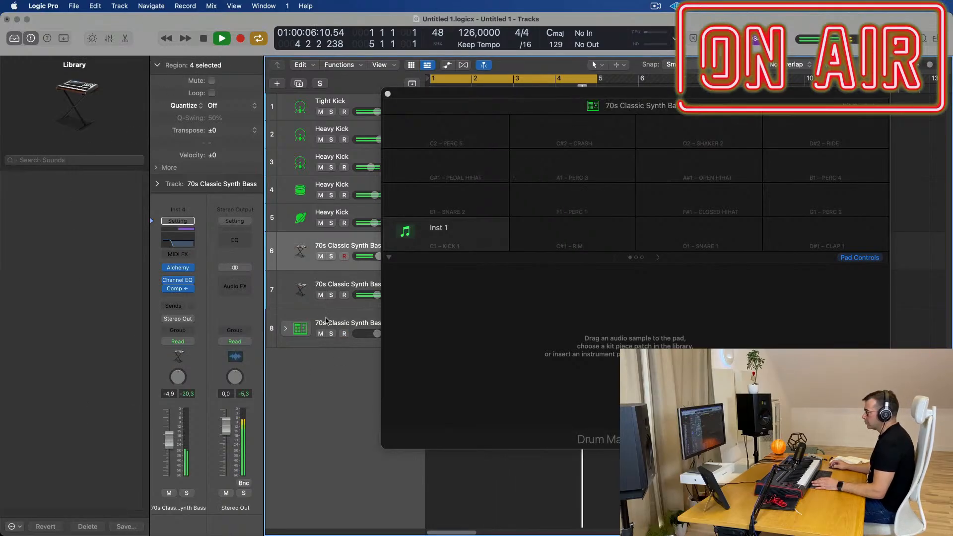
{"action": "left_click", "coordinate": [322, 318]}
{"action": "scroll", "coordinate": [76, 303], "scroll_direction": "down", "scroll_amount": 20}
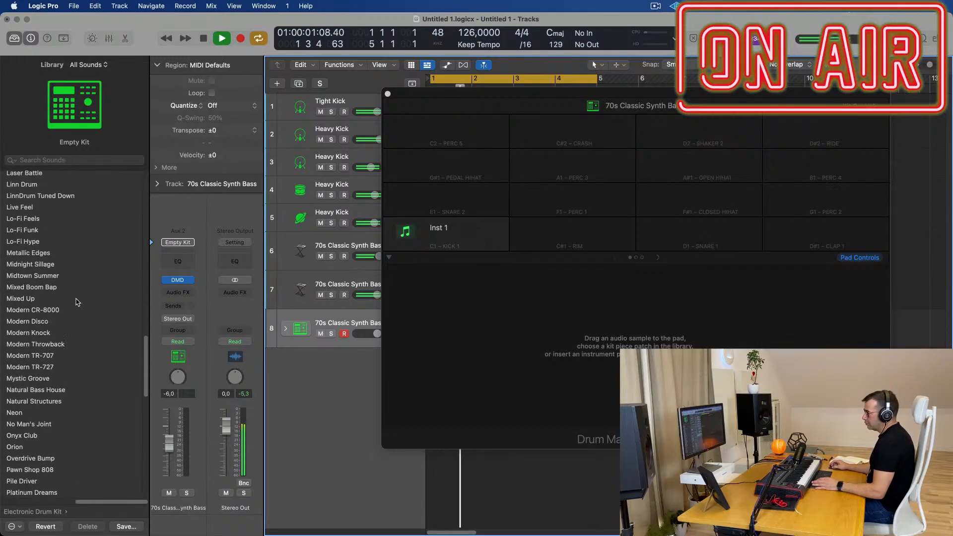
{"action": "scroll", "coordinate": [78, 302], "scroll_direction": "down", "scroll_amount": 8}
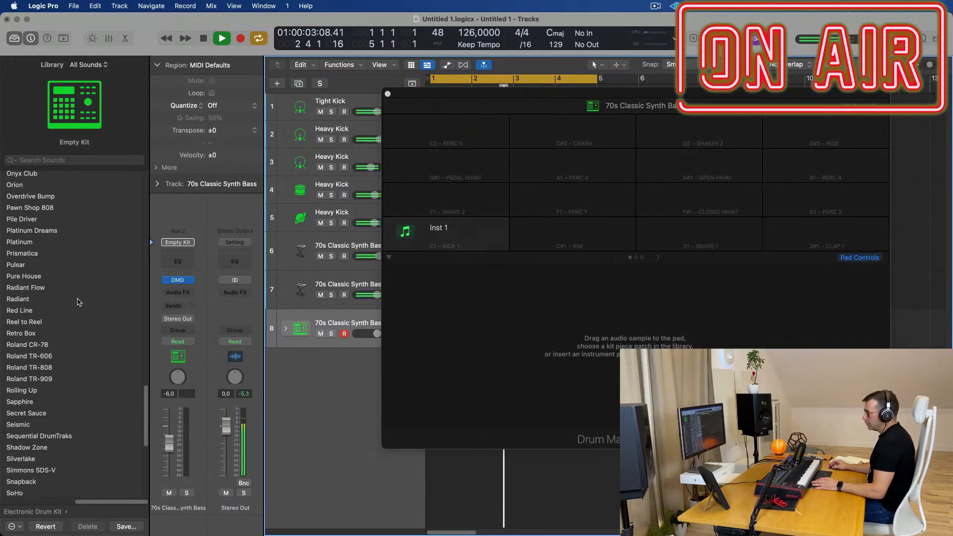
{"action": "left_click", "coordinate": [50, 324]}
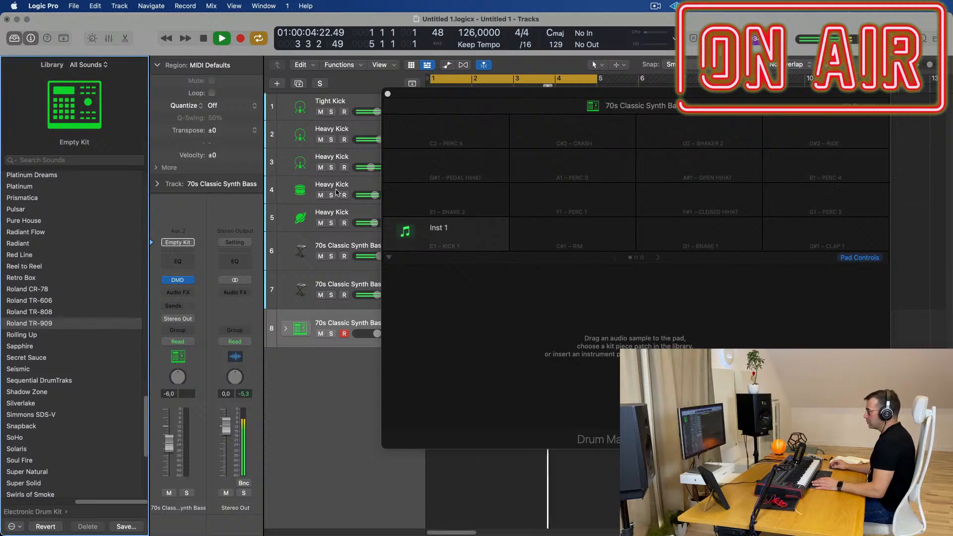
{"action": "left_click_drag", "start_coordinate": [501, 89], "coordinate": [809, 146]}
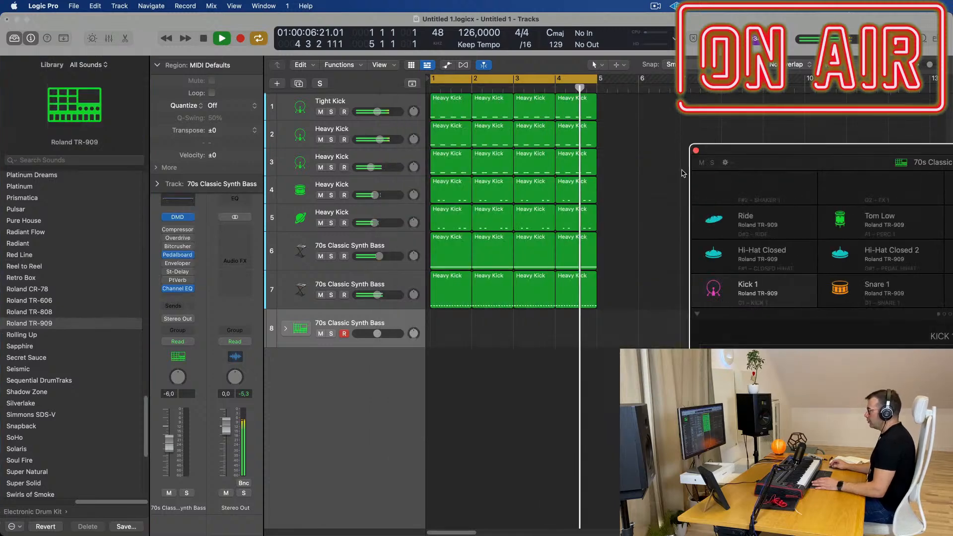
Copy the Membrane track's first region to the drum machine track and move the copy onto the kit's Tom Low subtrack
{"action": "left_click", "coordinate": [448, 215]}
{"action": "left_click_drag", "start_coordinate": [448, 215], "coordinate": [445, 331]}
{"action": "left_click", "coordinate": [286, 328]}
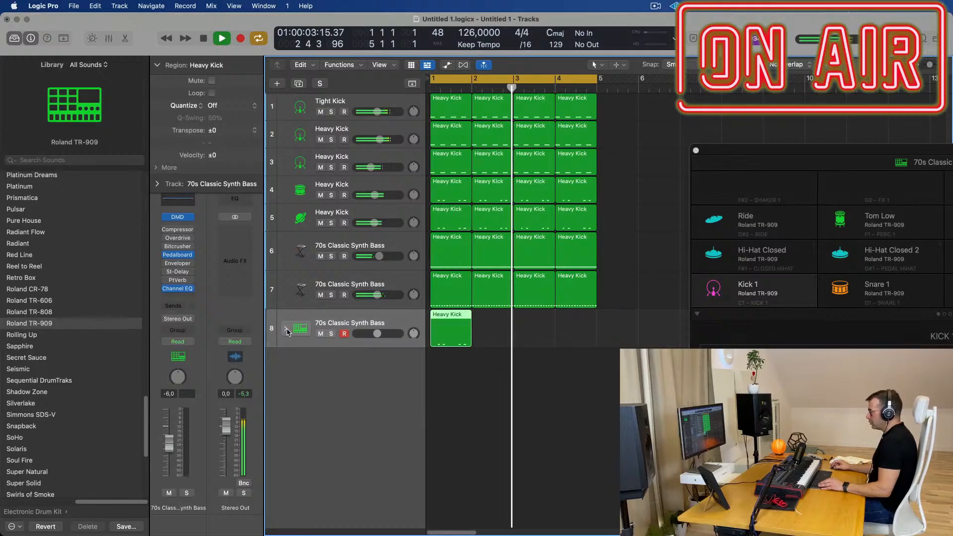
{"action": "key", "text": "space"}
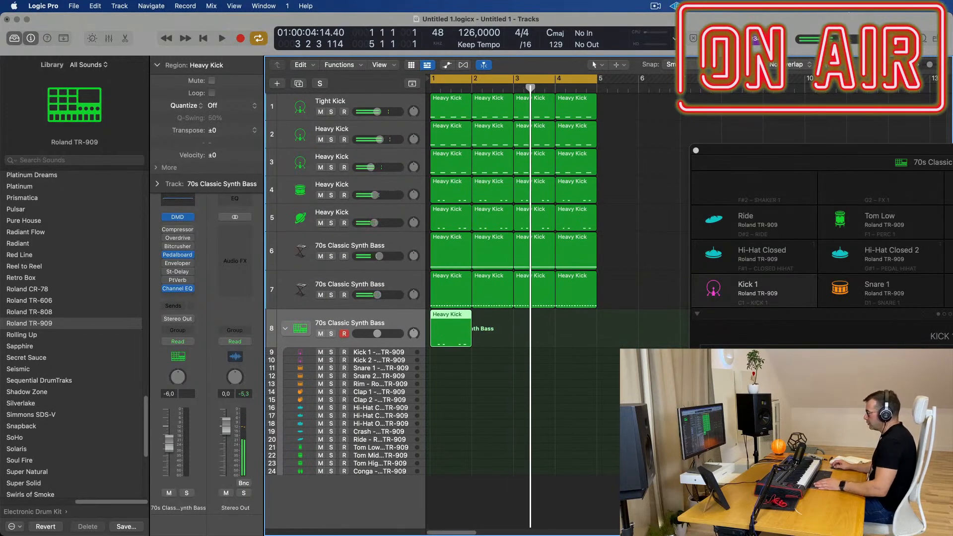
{"action": "left_click_drag", "start_coordinate": [457, 319], "coordinate": [451, 448]}
Play the Tom Low part and raise its subtrack's volume to about -3.0 dB
{"action": "key", "text": "space"}
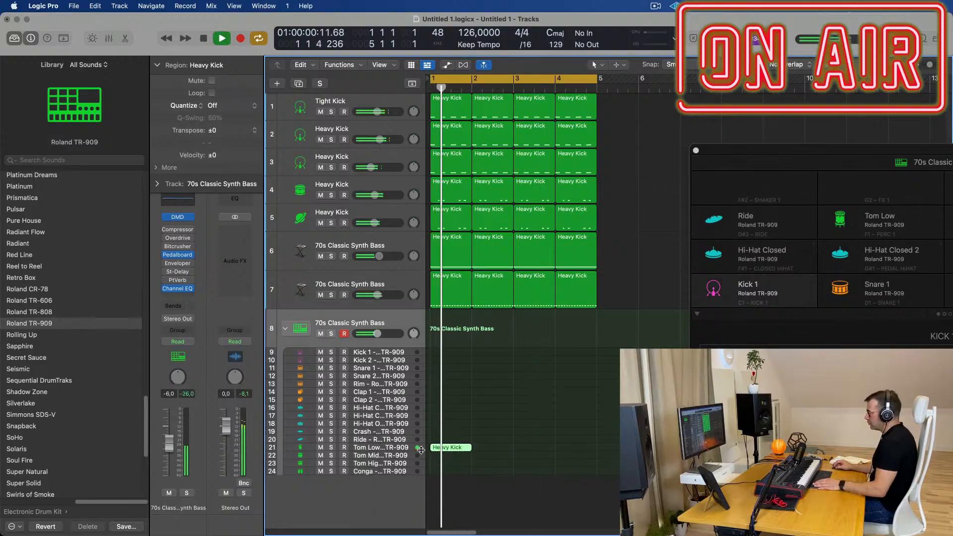
{"action": "left_click", "coordinate": [403, 449]}
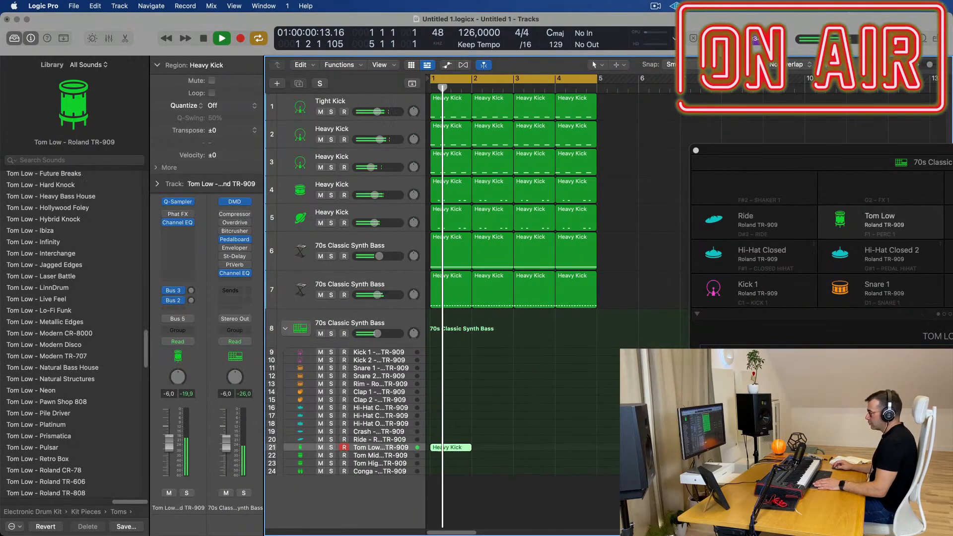
{"action": "key", "text": "space"}
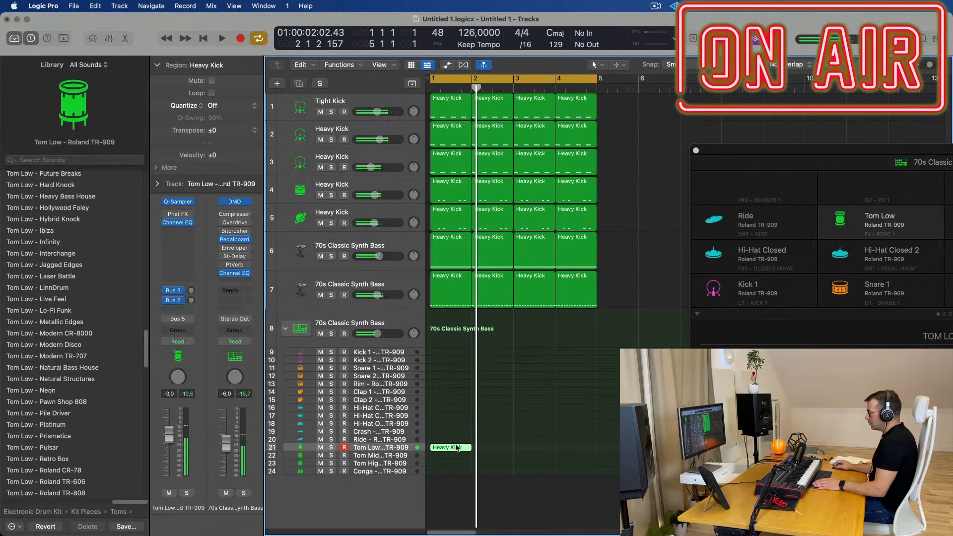
Transpose all four notes in the Tom Low region down two octaves to C1
{"action": "double_click", "coordinate": [453, 448]}
{"action": "key", "text": "space"}
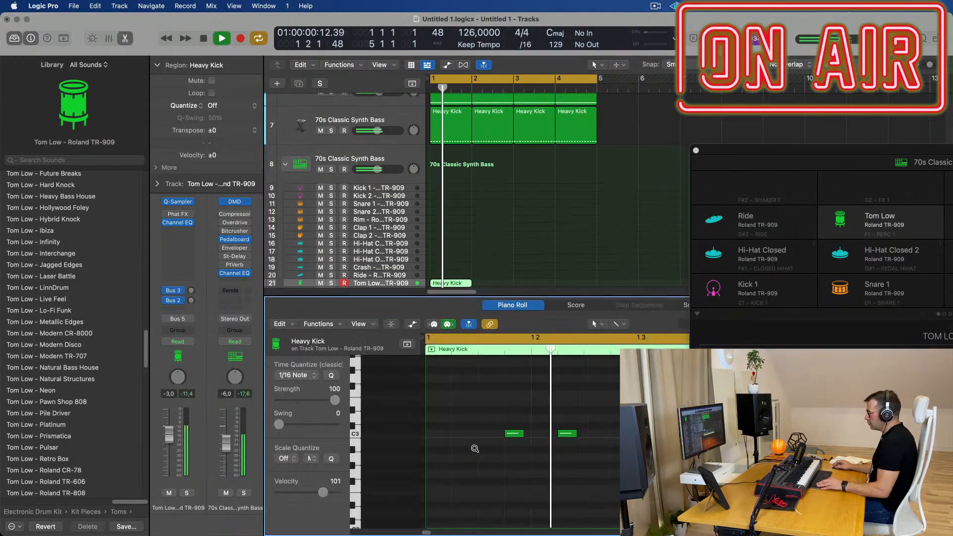
{"action": "key", "text": "super+a"}
{"action": "key", "text": "z"}
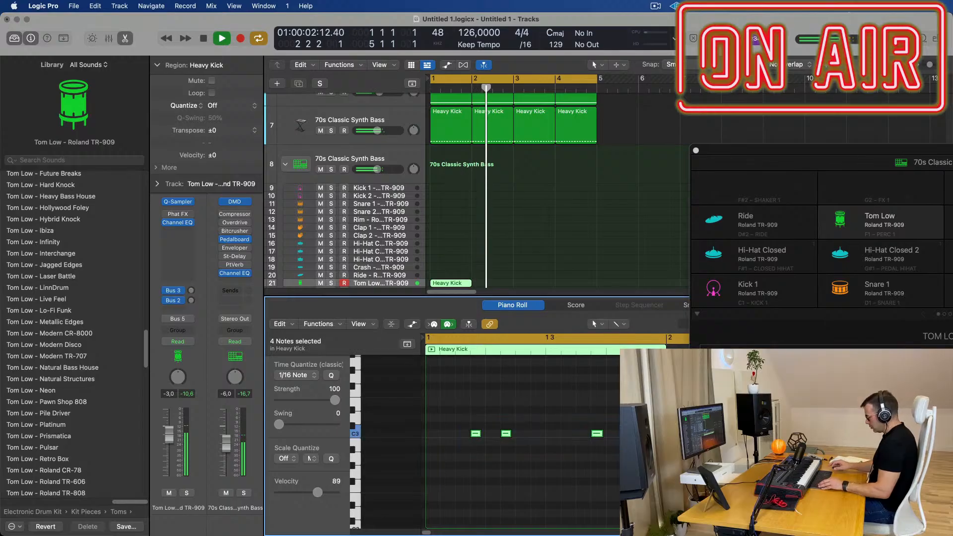
{"action": "key", "text": "alt+shift+Down"}
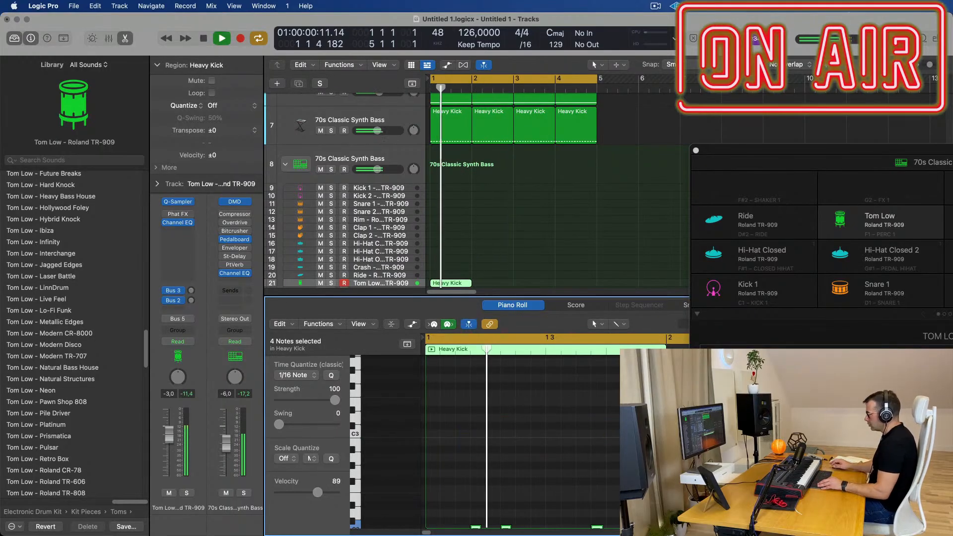
{"action": "scroll", "coordinate": [529, 450], "scroll_direction": "down", "scroll_amount": 4}
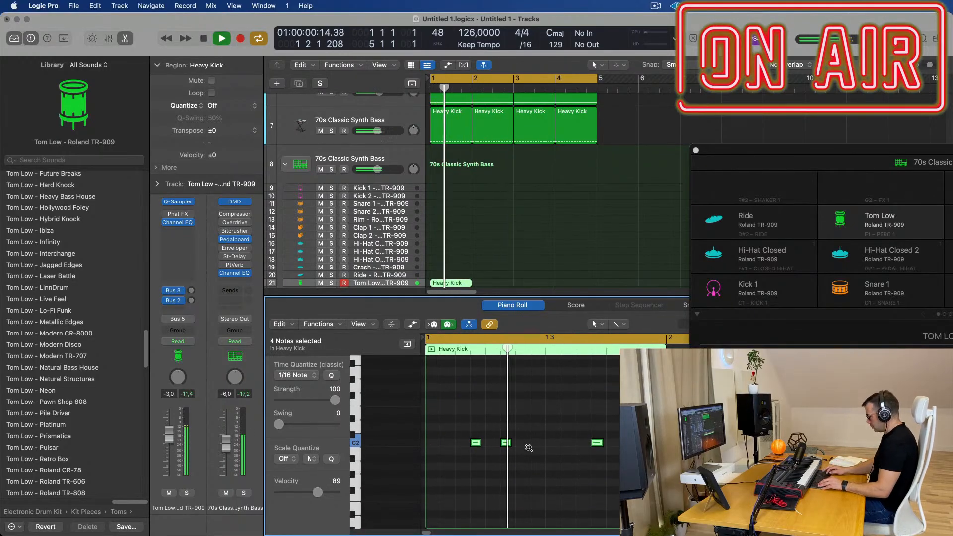
{"action": "scroll", "coordinate": [530, 212], "scroll_direction": "down", "scroll_amount": 5}
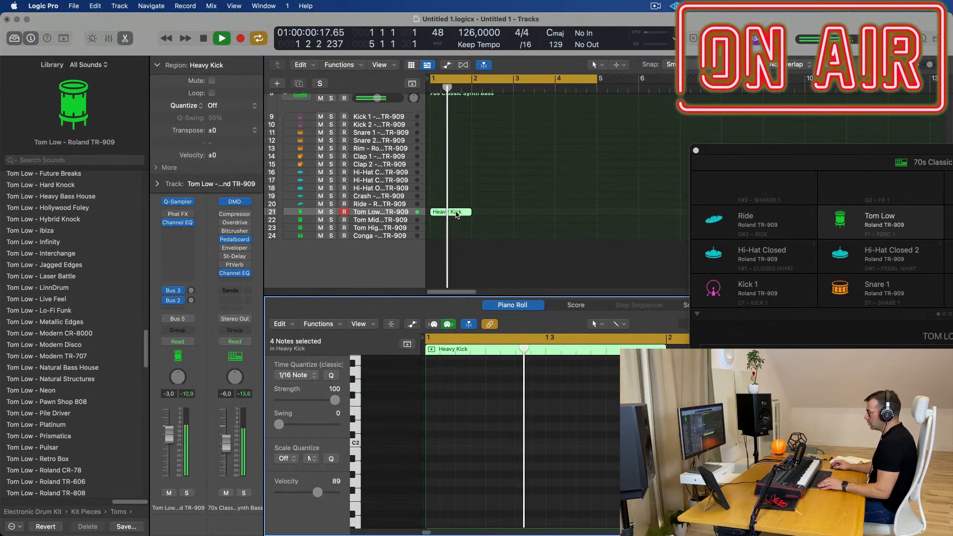
Shift all four Tom Low notes an eighth note earlier in the bar
{"action": "key", "text": "e"}
{"action": "key", "text": "Return"}
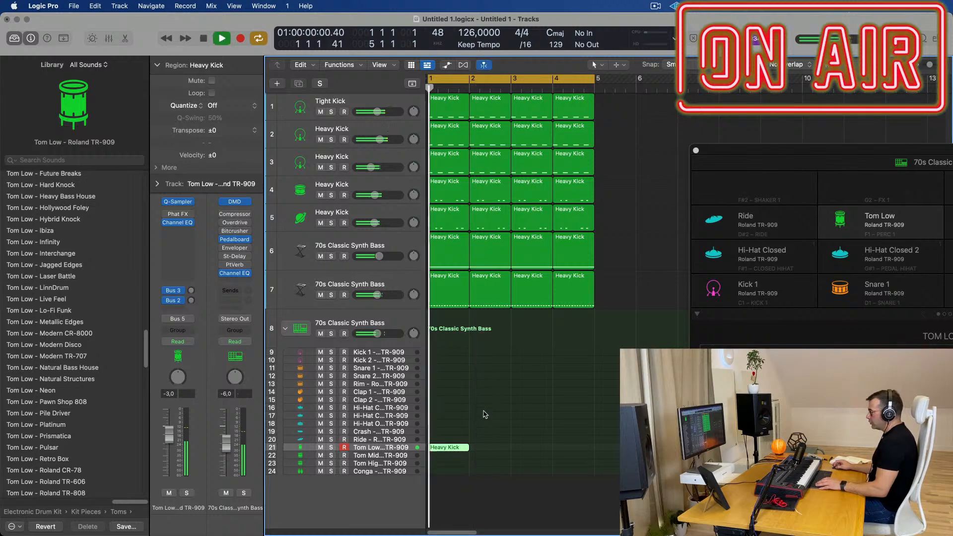
{"action": "double_click", "coordinate": [452, 449]}
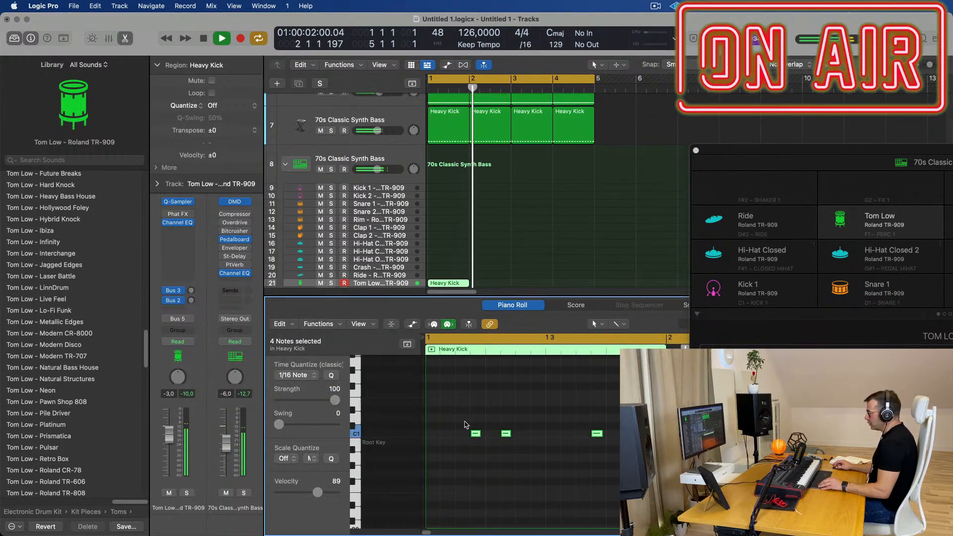
{"action": "key", "text": "Return"}
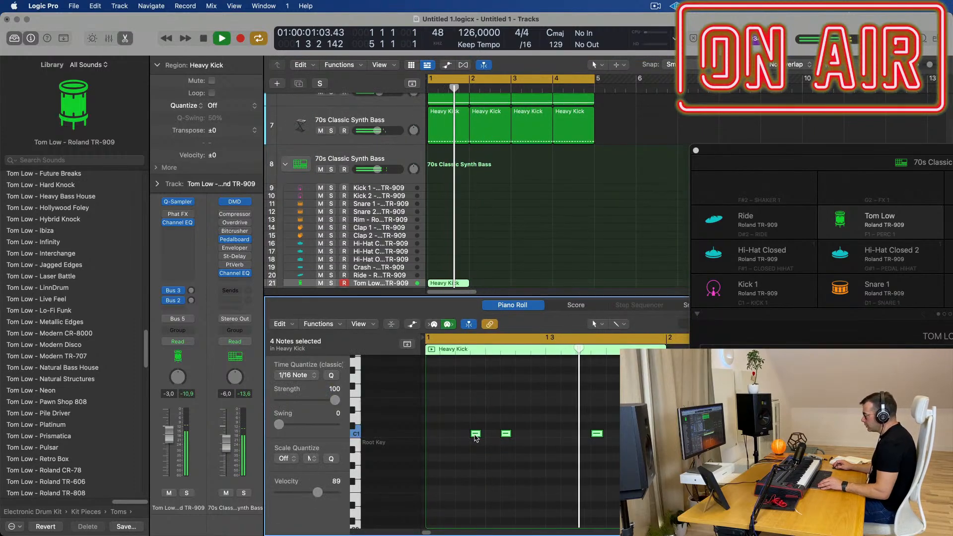
{"action": "left_click_drag", "start_coordinate": [469, 438], "coordinate": [445, 436]}
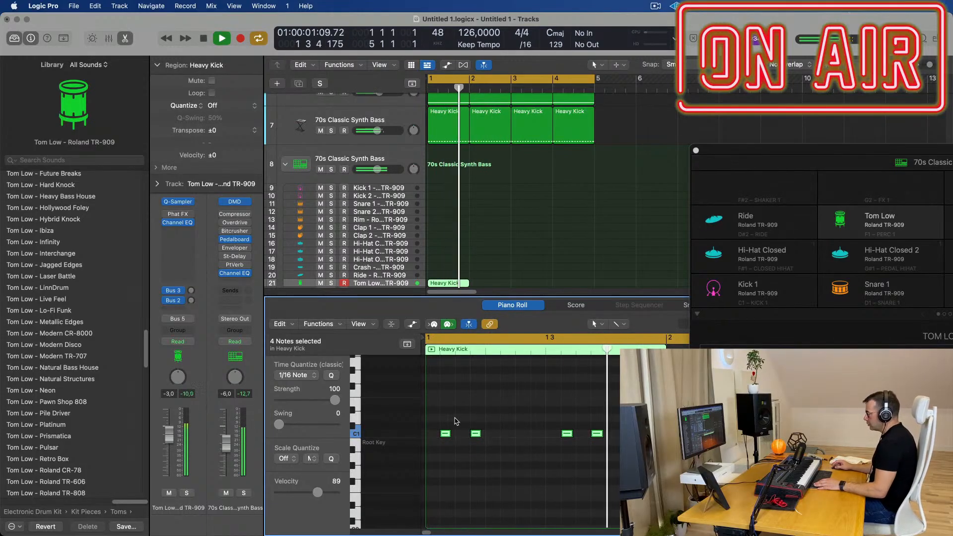
{"action": "key", "text": "Return"}
{"action": "key", "text": "space"}
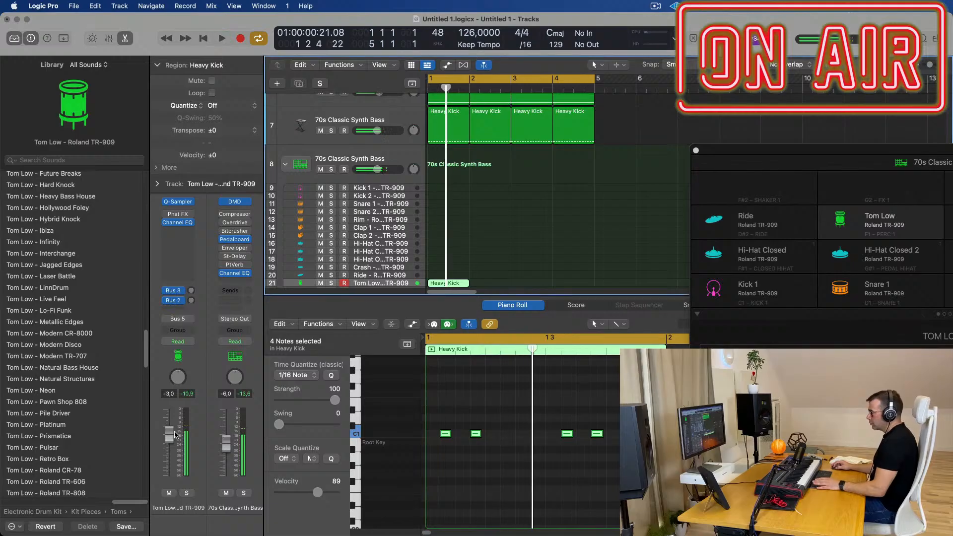
Lower the Tom Low volume to about -7.8 dB and repeat its region through bar 4, deleting the surplus copy
{"action": "key", "text": "space"}
{"action": "left_click_drag", "start_coordinate": [172, 435], "coordinate": [171, 446]}
{"action": "left_click_drag", "start_coordinate": [499, 271], "coordinate": [464, 283]}
{"action": "key", "text": "super+r"}
{"action": "key", "text": "super+r"}
{"action": "key", "text": "super+r"}
{"action": "key", "text": "super+r"}
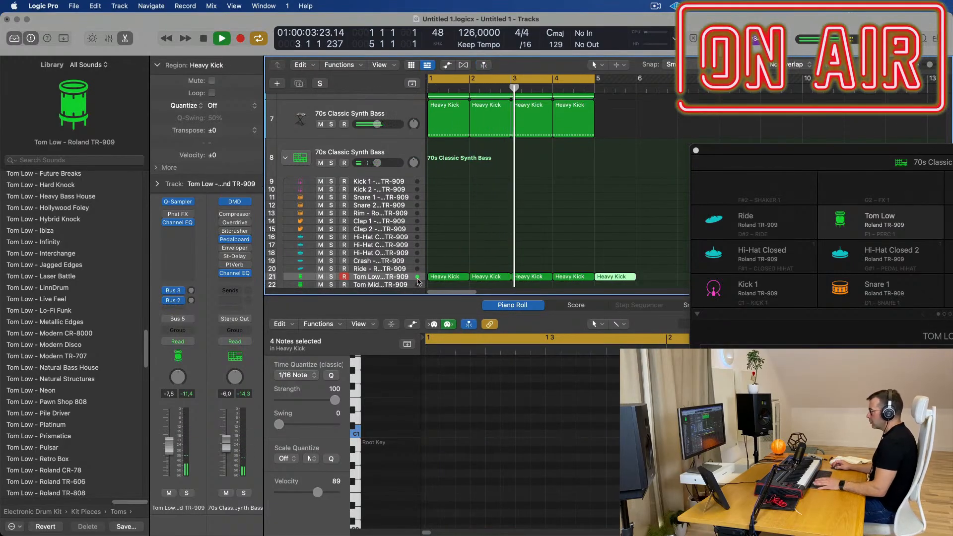
{"action": "key", "text": "Delete"}
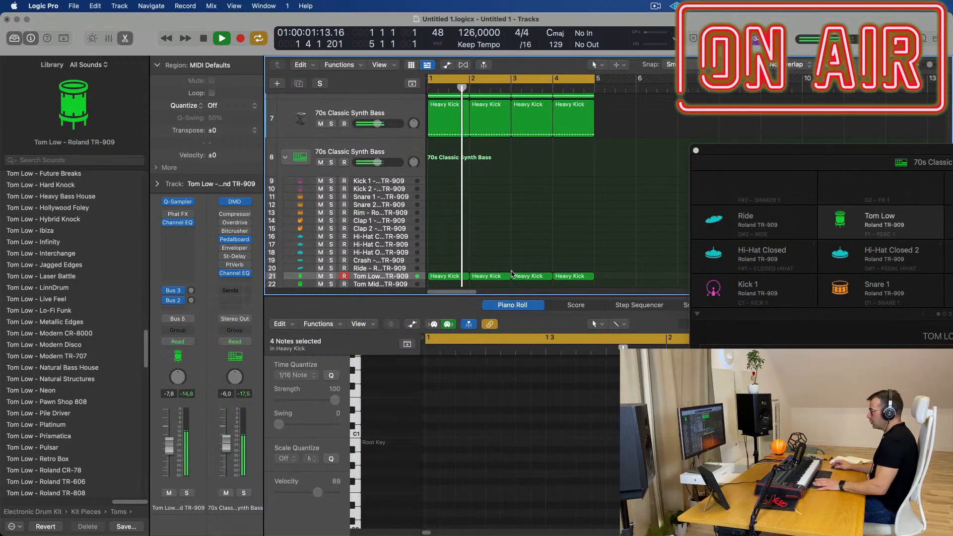
Raise the Tom Low subtrack's Bus 2 delay send and set its volume to about -6.0 dB
{"action": "key", "text": "space"}
{"action": "key", "text": "space"}
{"action": "left_click_drag", "start_coordinate": [172, 451], "coordinate": [174, 448]}
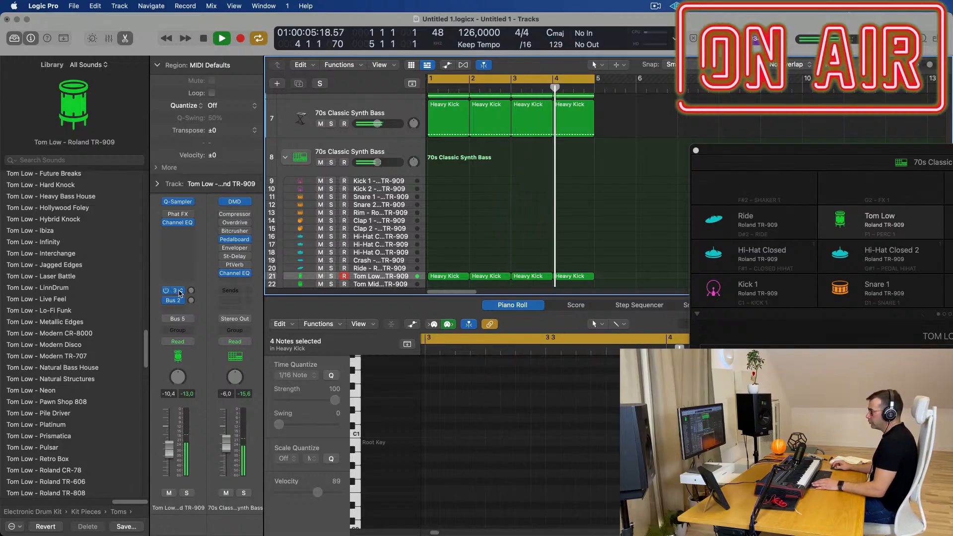
{"action": "left_click", "coordinate": [191, 291]}
{"action": "left_click", "coordinate": [191, 301]}
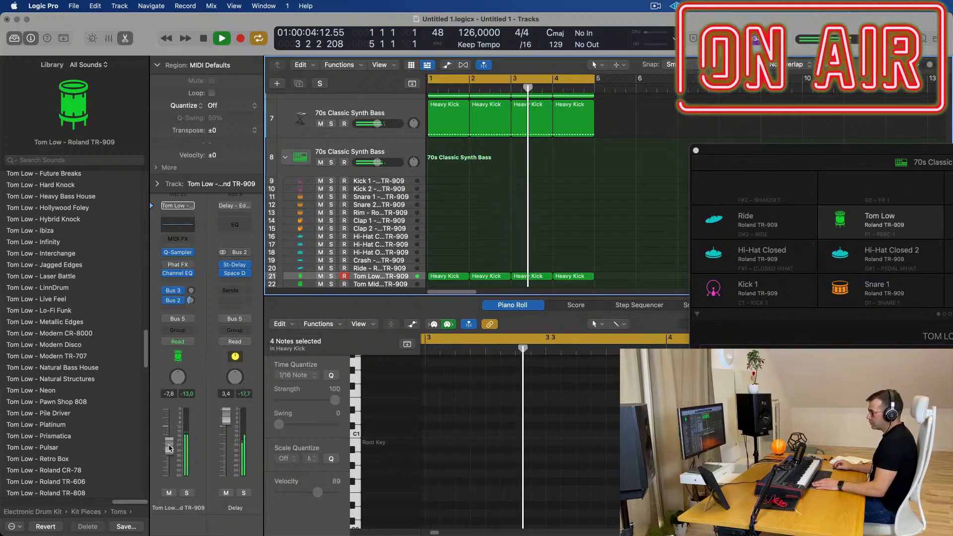
{"action": "left_click_drag", "start_coordinate": [171, 448], "coordinate": [171, 445]}
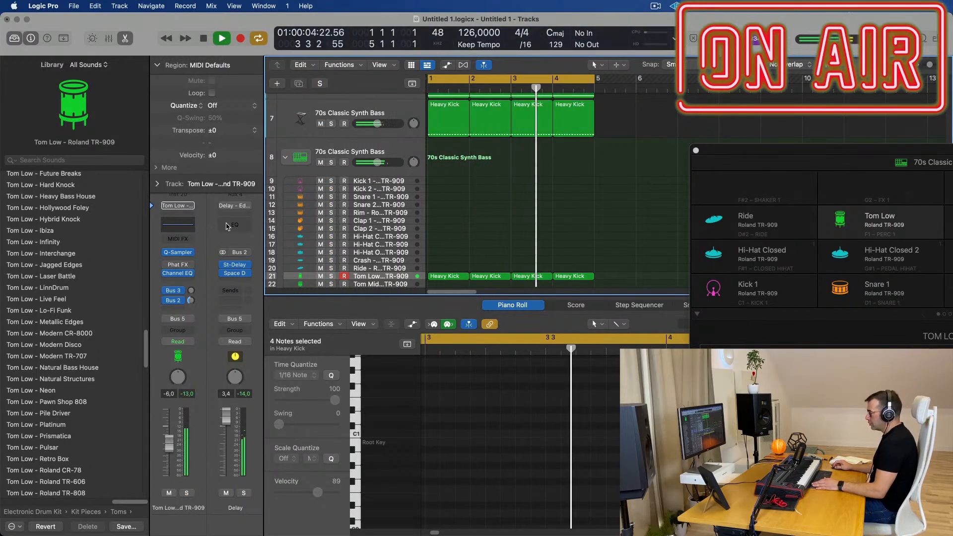
Add a Channel EQ to the Delay aux with a low cut at about 160 Hz
{"action": "left_click", "coordinate": [235, 225]}
{"action": "left_click", "coordinate": [337, 193]}
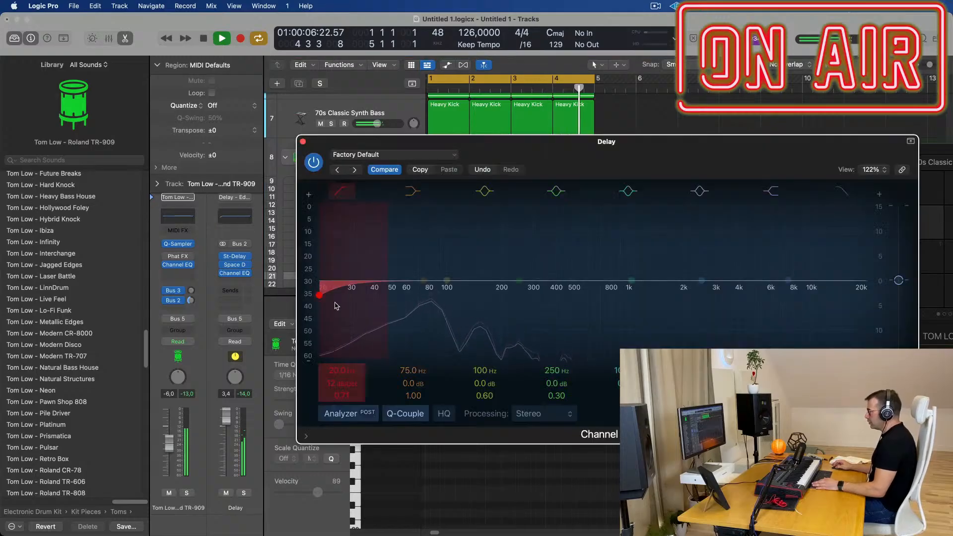
{"action": "left_click_drag", "start_coordinate": [335, 303], "coordinate": [503, 280]}
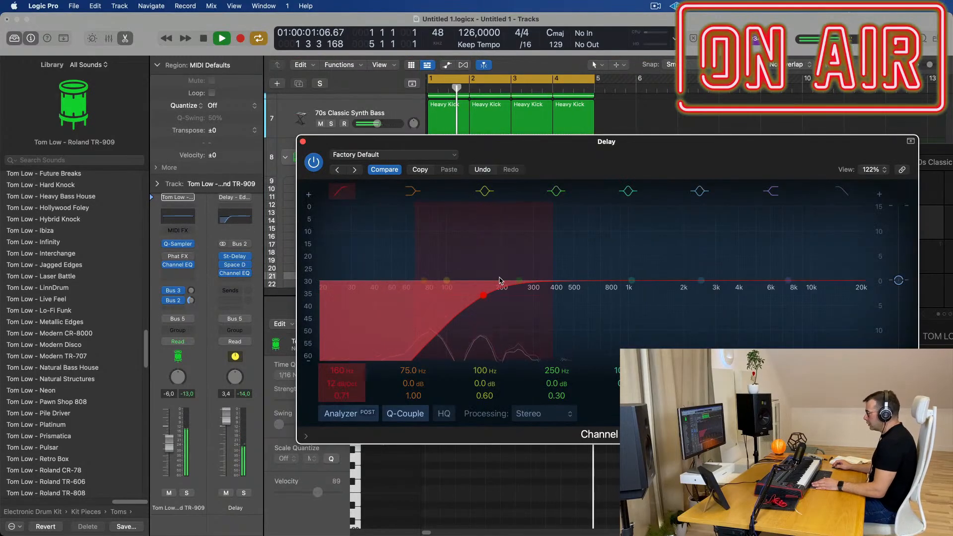
{"action": "left_click", "coordinate": [303, 142]}
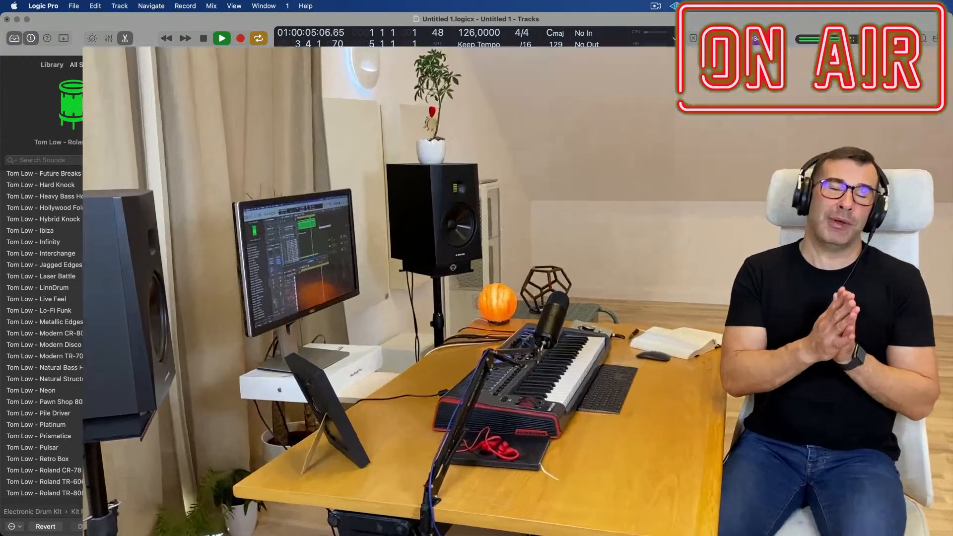